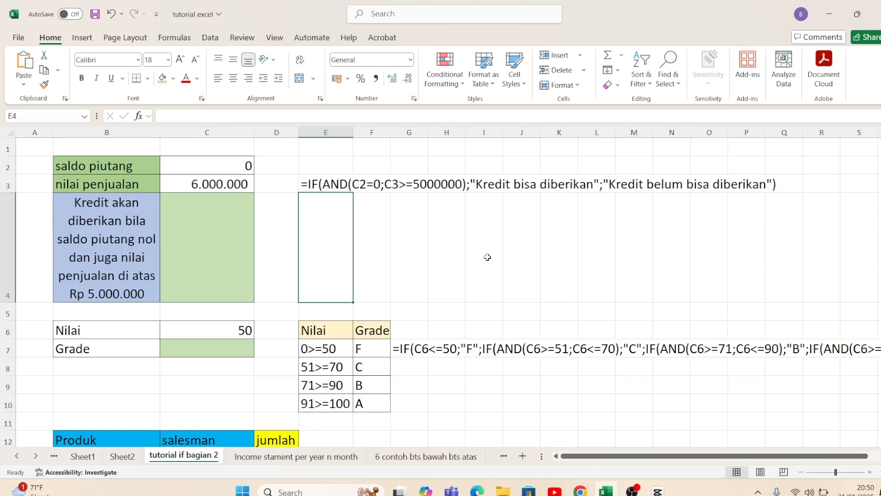
- Look over the sheet's three IF examples: the credit decision, the grade lookup and the product and salesman count
key("Left")
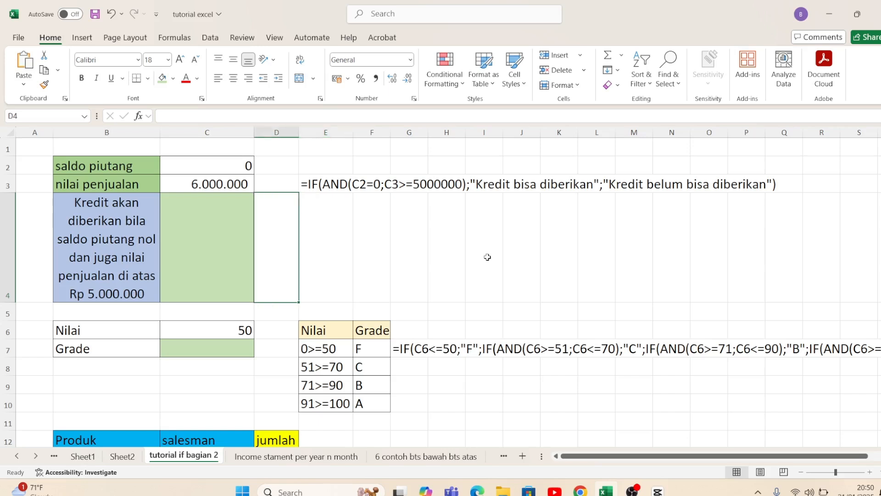
key("Left")
key("Down")
key("Down")
key("Down")
key("Down")
key("Down")
key("Down")
key("Down")
key("Down")
key("Down")
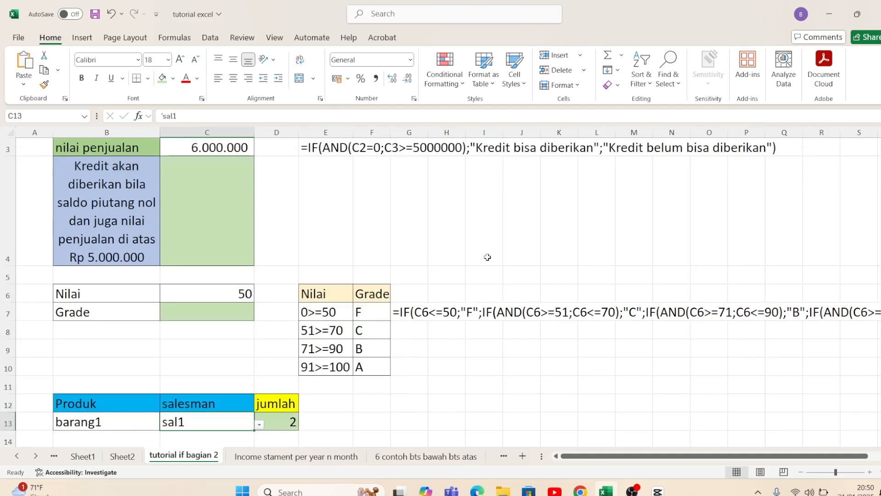
key("Up")
key("Up")
key("Up")
key("Up")
key("Up")
key("Up")
key("Up")
key("Up")
key("Up")
key("Up")
key("Up")
key("Up")
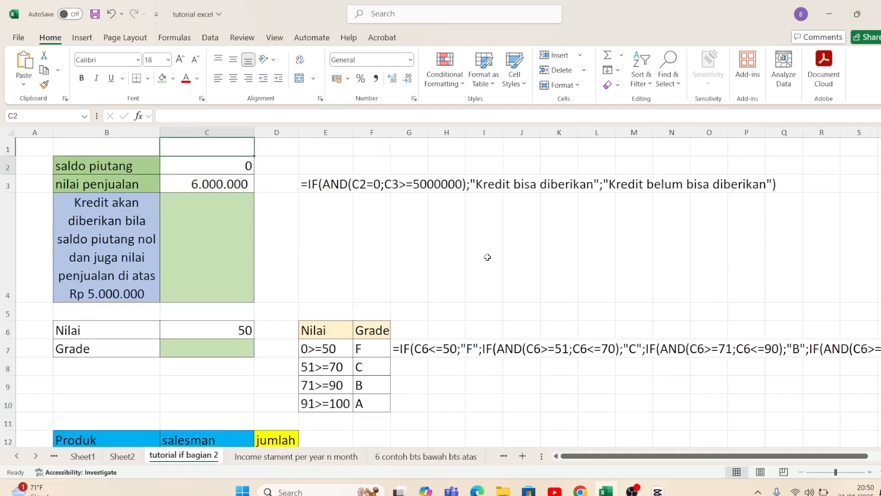
key("Down")
key("Down")
key("Down")
key("Down")
key("Down")
key("Down")
key("Down")
key("Down")
key("Down")
key("Down")
key("Down")
key("Down")
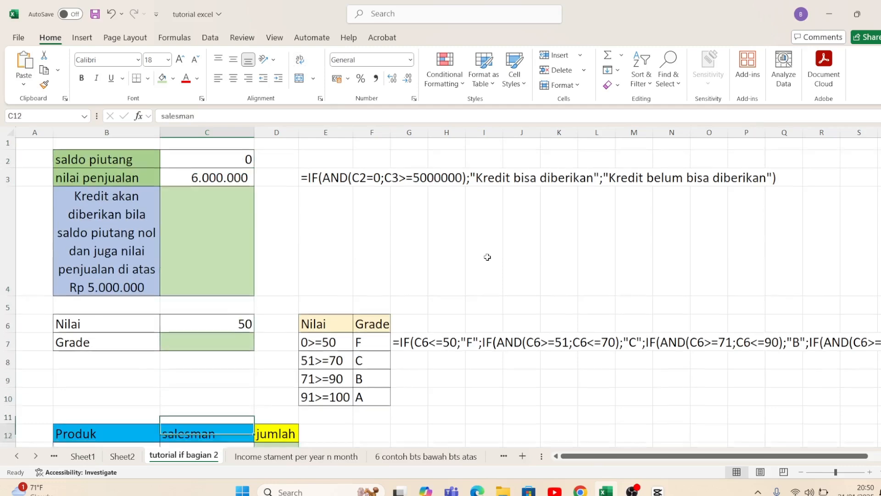
key("Up")
key("Up")
key("Up")
key("Up")
key("Up")
key("Up")
key("Up")
key("Up")
key("Up")
key("Up")
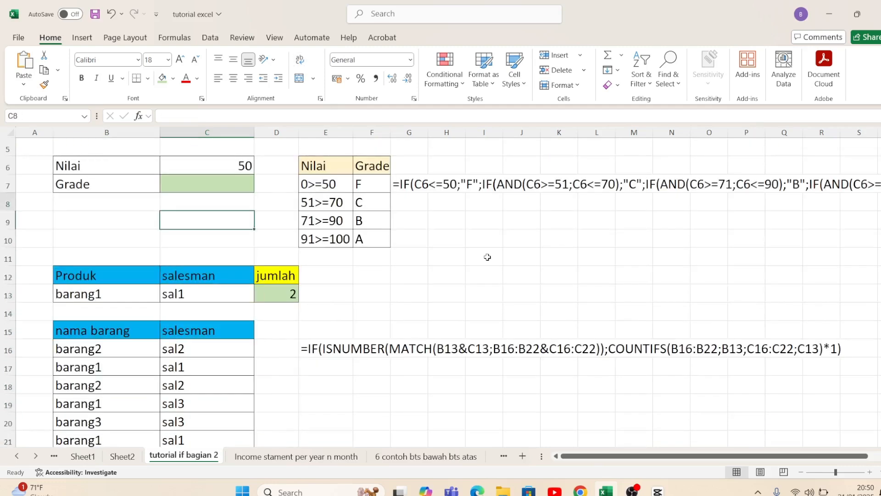
key("Left")
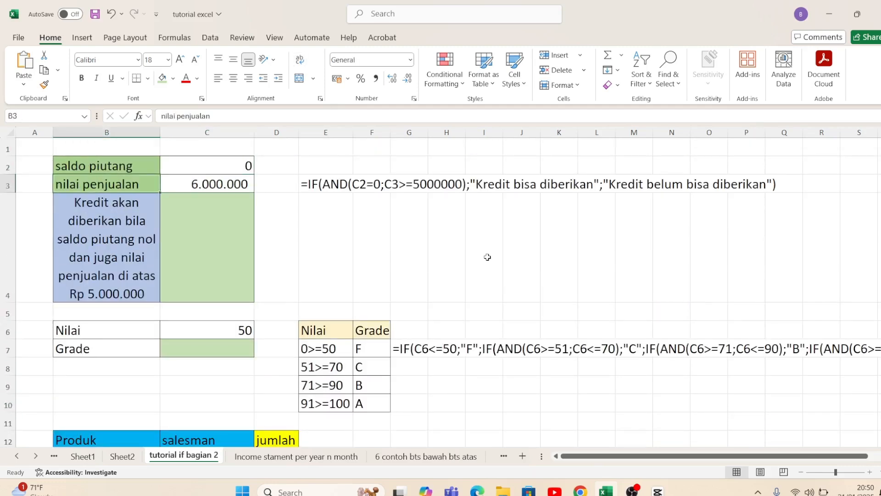
- Examine the credit rule in B4 along with the saldo piutang and nilai penjualan inputs in rows 2 and 3
key("Down")
key("Up")
key("Up")
key("Down")
key("Down")
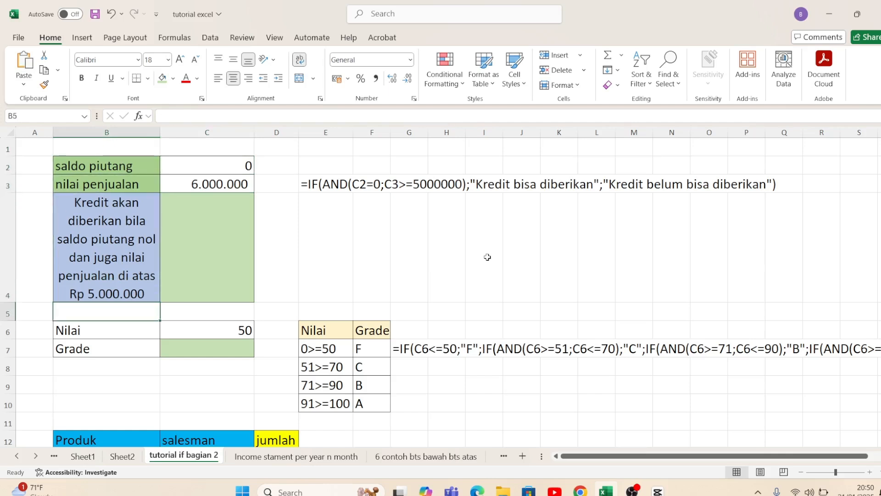
key("Up")
key("Right")
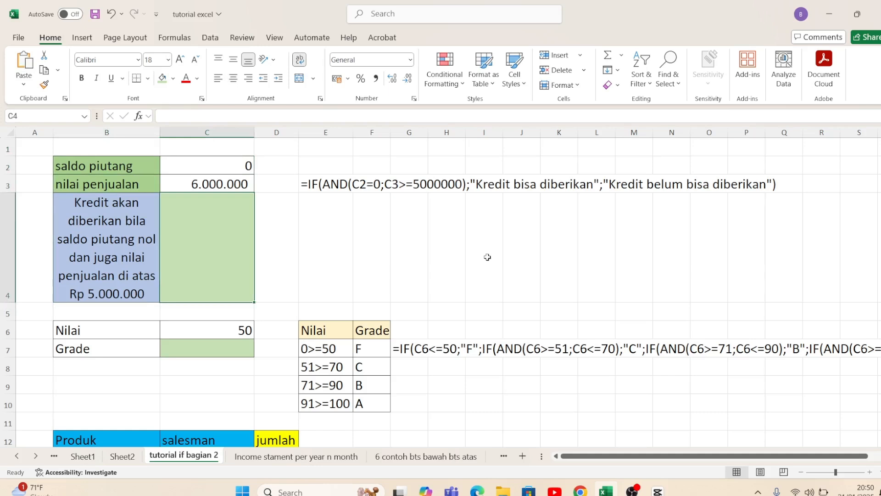
key("Left")
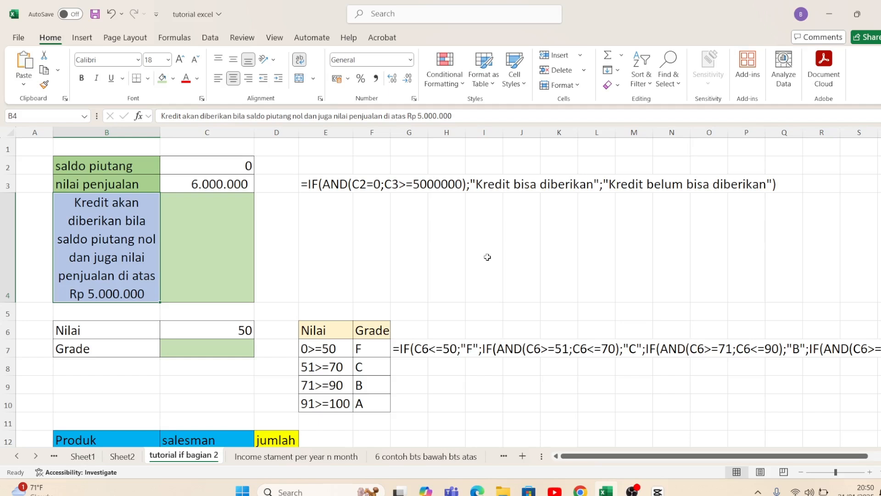
key("Right")
key("Up")
key("Left")
key("Up")
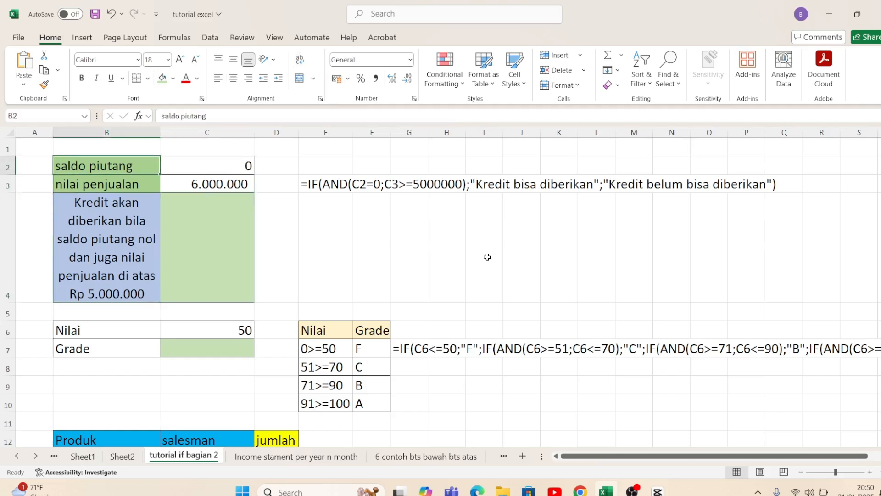
key("Right")
key("Left")
key("Down")
key("Right")
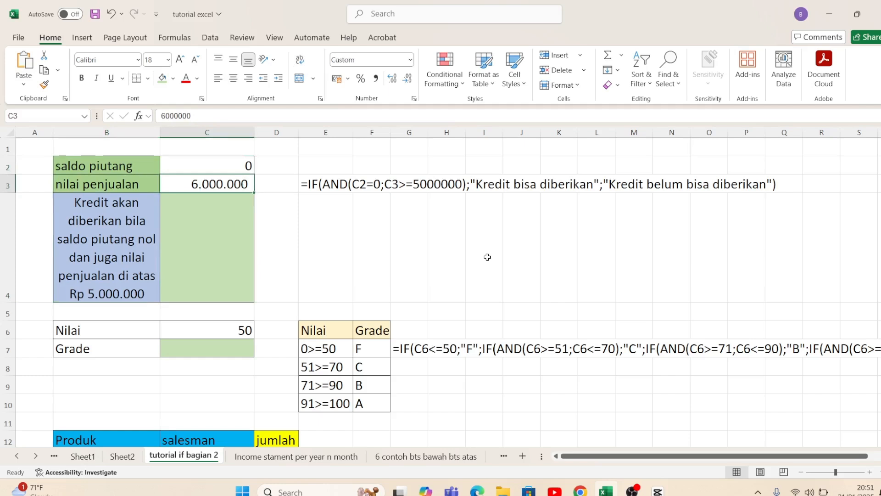
- Start an IF formula in C4 with the condition C2=0, followed by a semicolon and a reference to C3
key("Down")
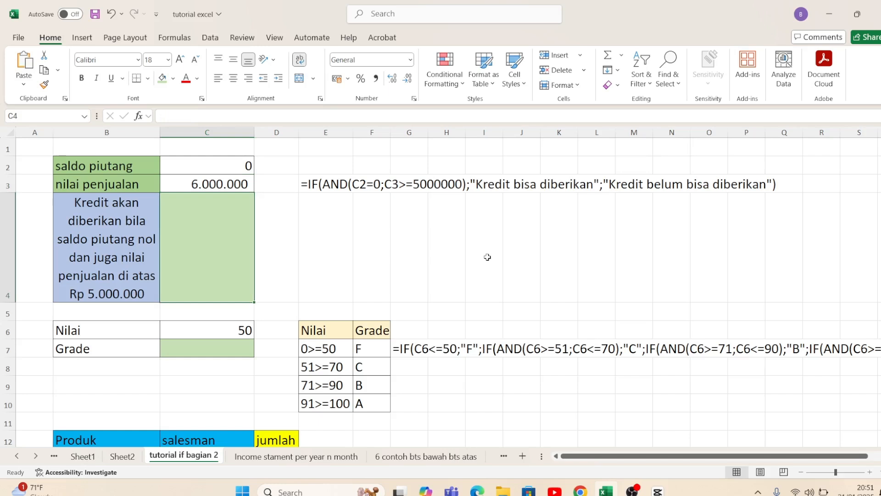
key("Left")
key("Right")
type("=")
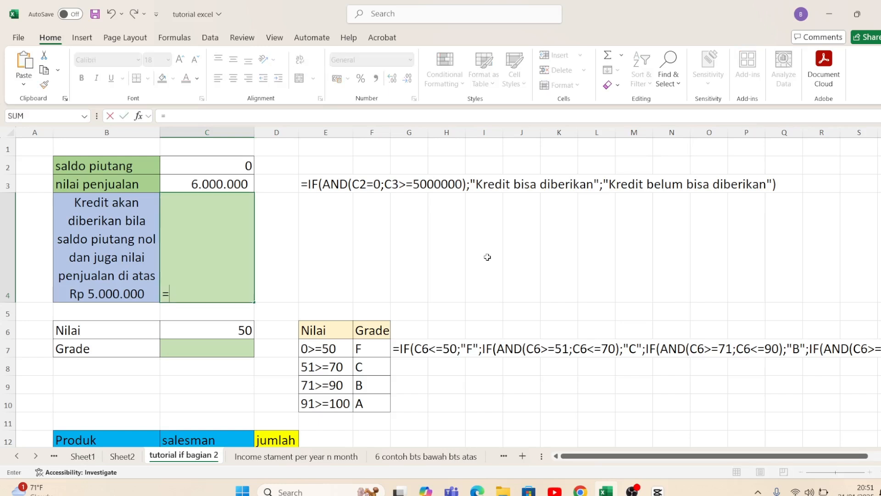
type("IF(")
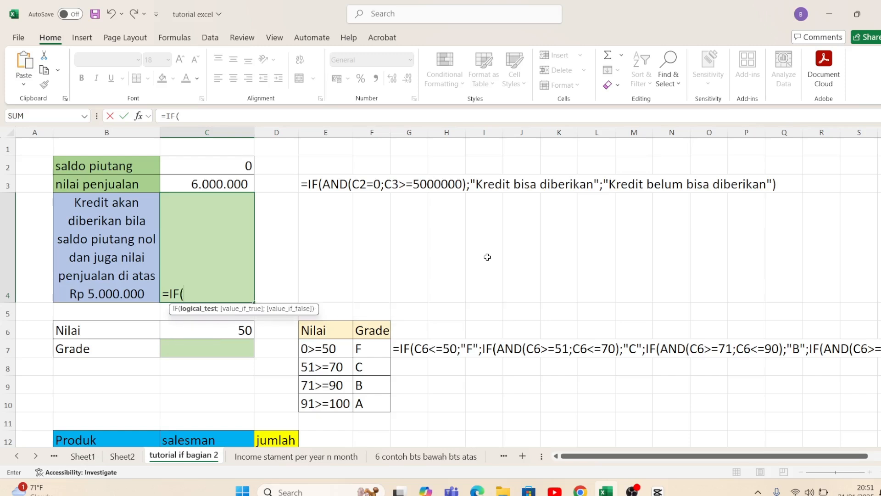
key("Up")
key("Up")
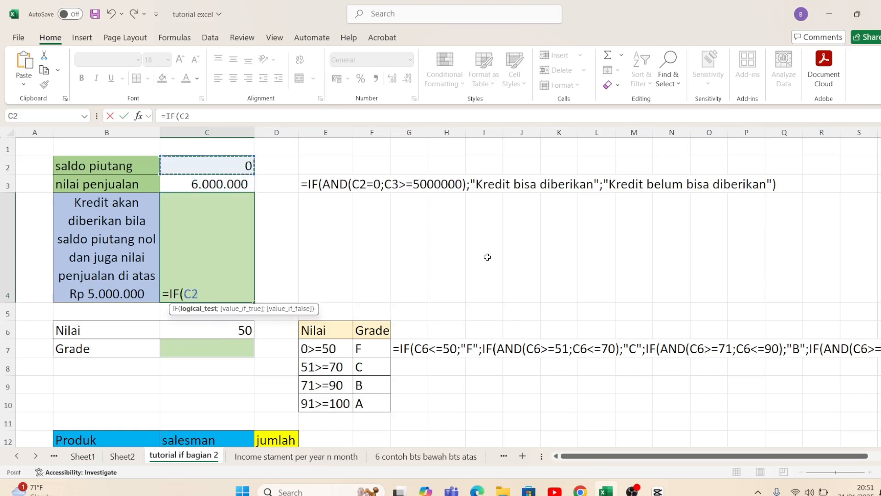
type("=0;")
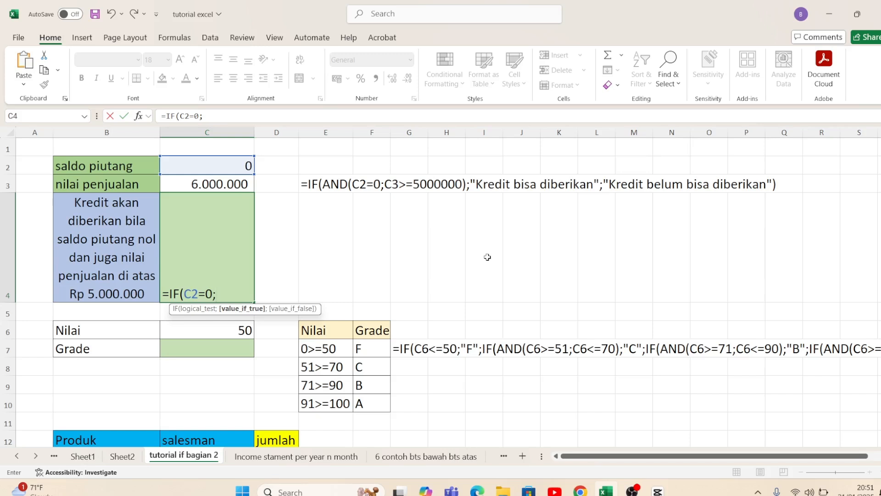
key("Up")
key("Up")
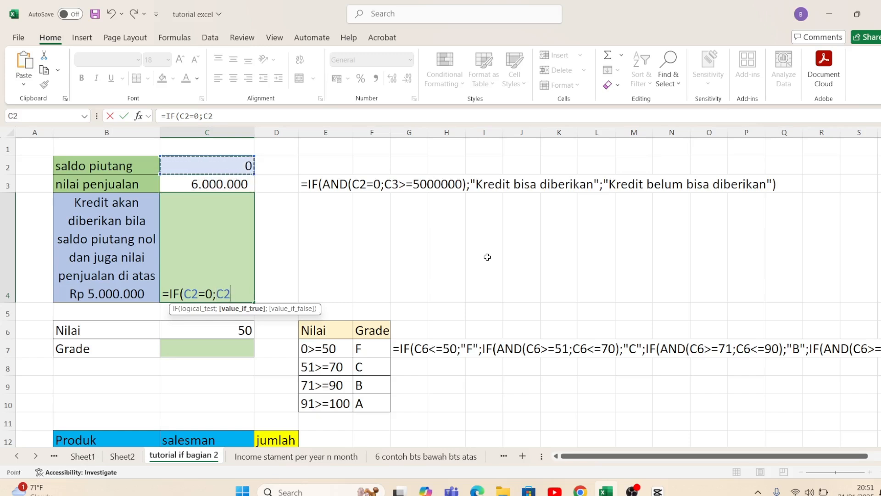
key("Down")
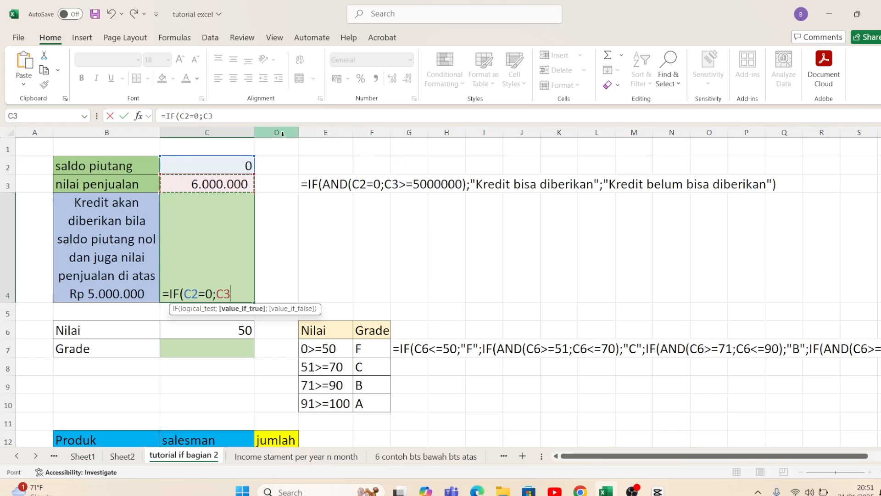
- Wrap the conditions in AND and complete the second one so the test reads AND(C2=0;C3>=5000000)
left_click(183, 118)
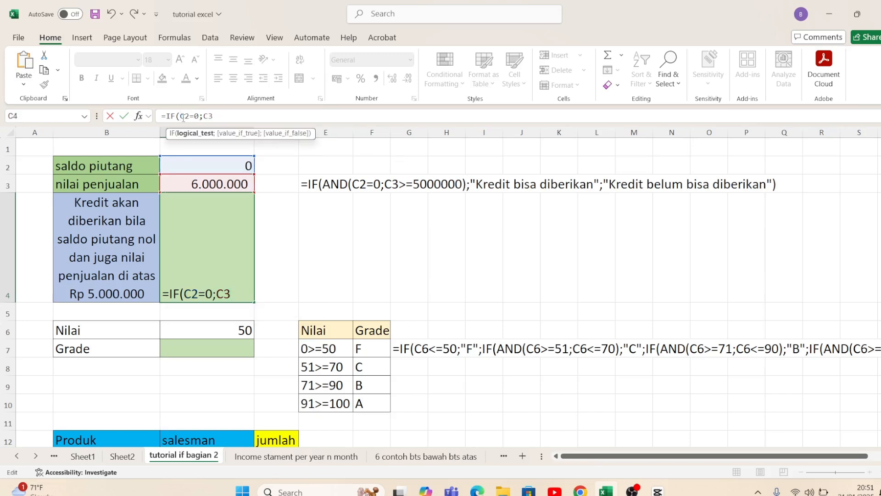
type("AND(")
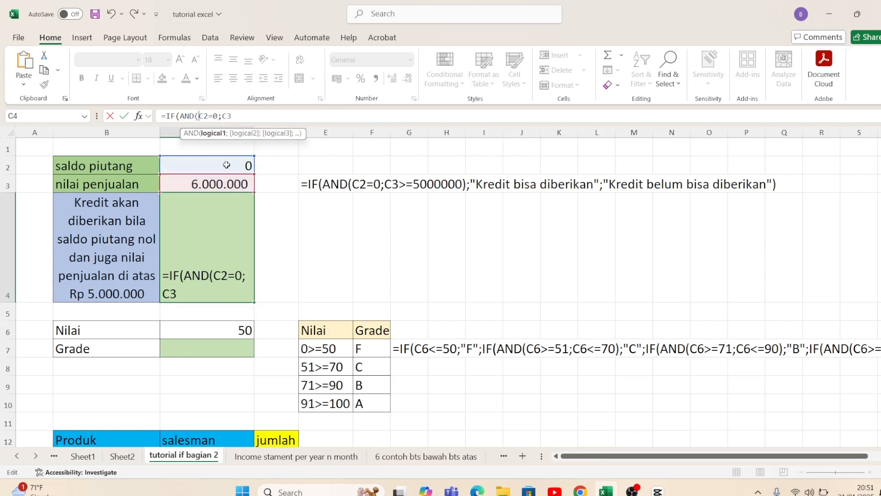
left_click(232, 115)
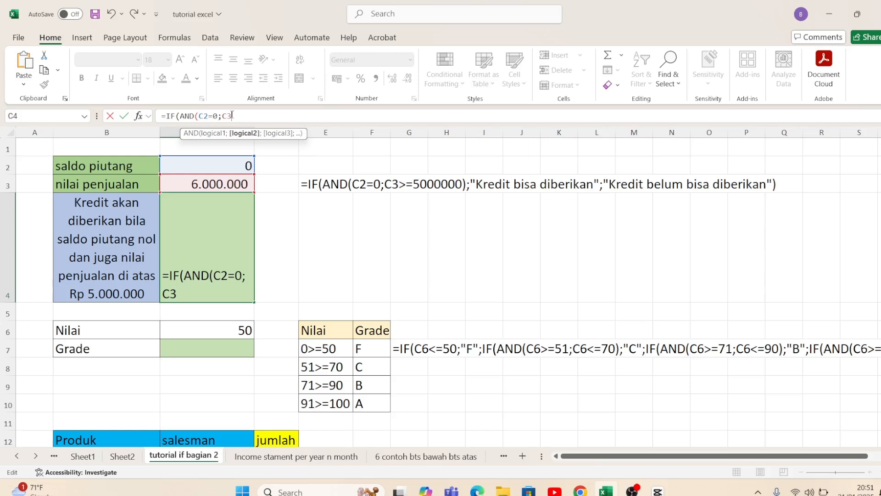
type(">=5000000")
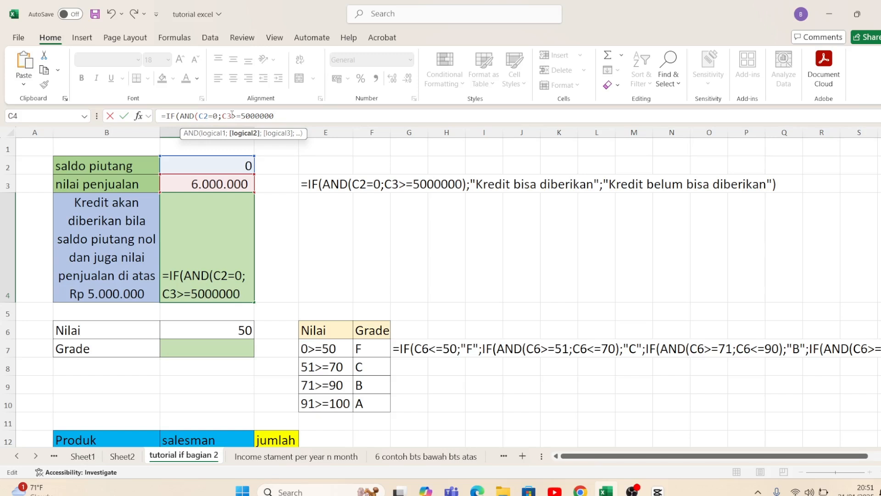
type(")")
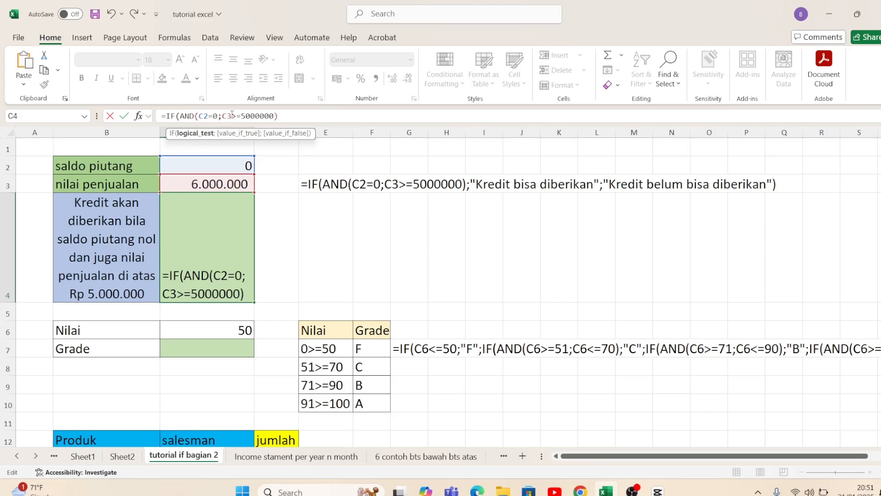
- Evaluate the AND(C2=0;C3>=5000000) part of the C4 formula in place, and restore its original text
key("Left")
key("shift+Right")
key("shift+Right")
key("shift+Right")
key("shift+Right")
key("shift+Right")
key("shift+Right")
key("shift+Right")
key("shift+Right")
key("shift+Right")
key("shift+Right")
key("shift+Right")
key("shift+Right")
key("shift+Right")
key("shift+Right")
key("shift+Right")
key("shift+Right")
key("shift+Right")
key("shift+Right")
key("shift+Right")
key("shift+Right")
key("shift+Right")
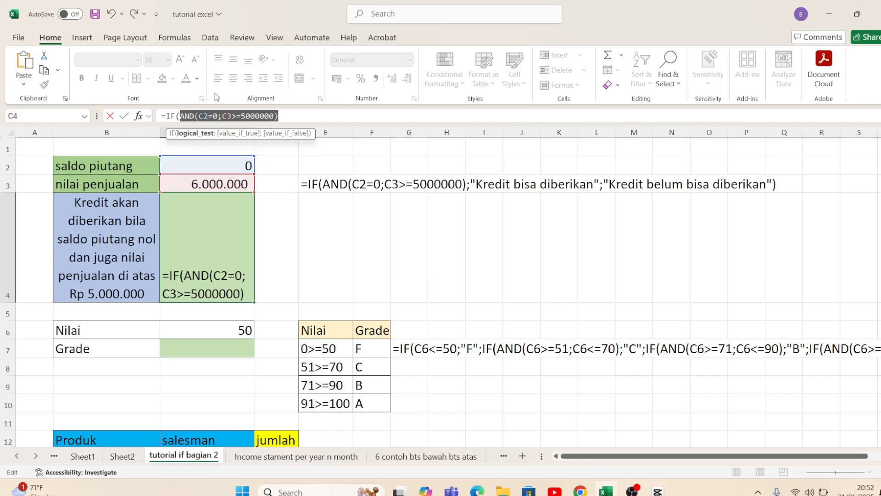
key("F9")
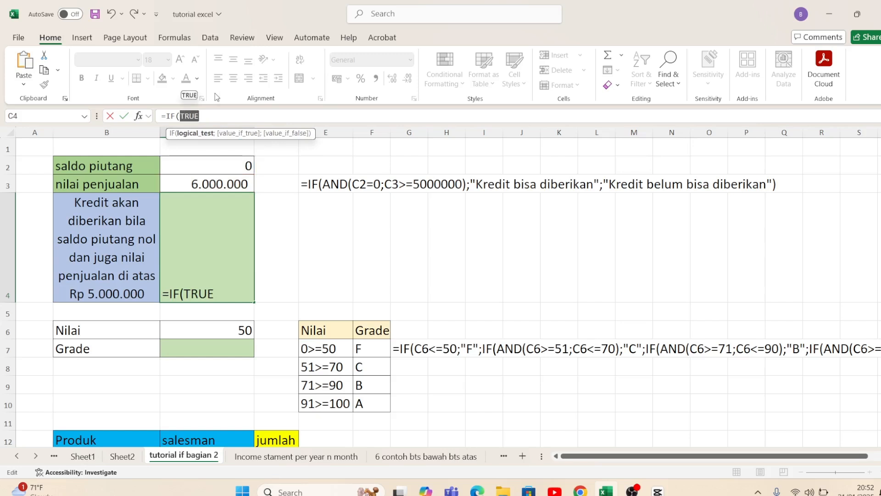
key("ctrl+z")
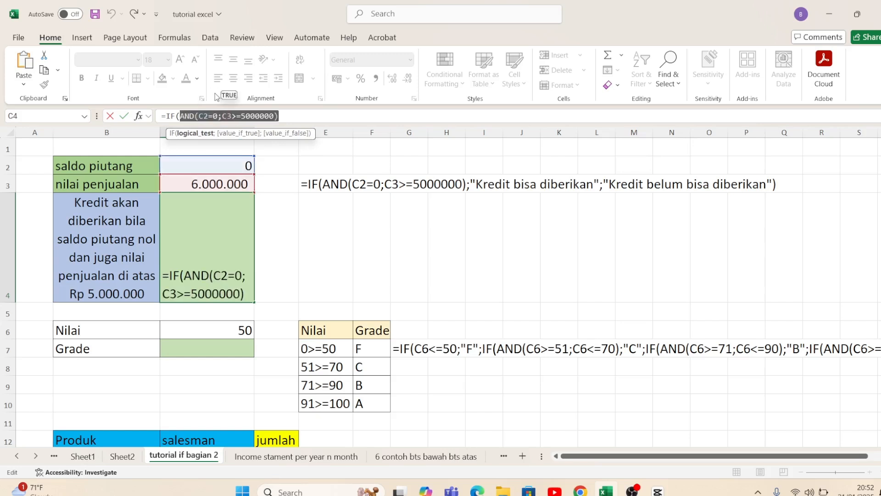
- Add "Kredit bisa diberikan" after the AND test as the IF formula's value if true, followed by a semicolon
key("End")
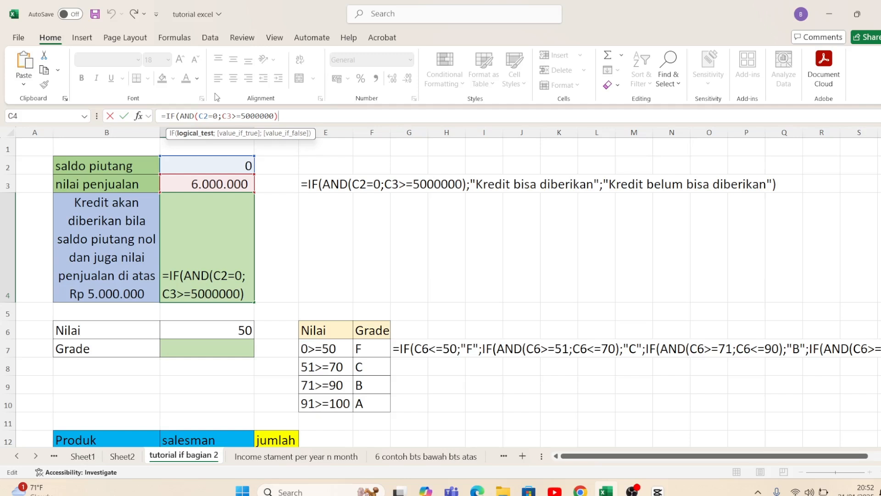
key("BackSpace")
type(";")
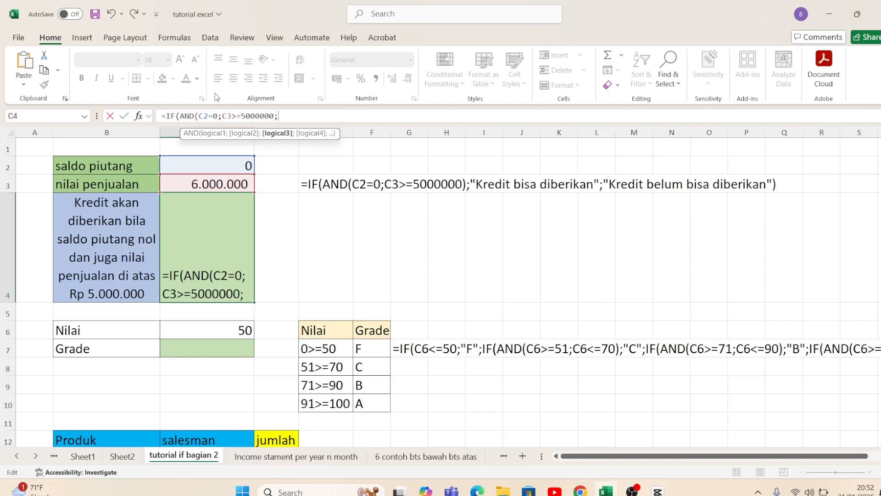
key("BackSpace")
type(");")
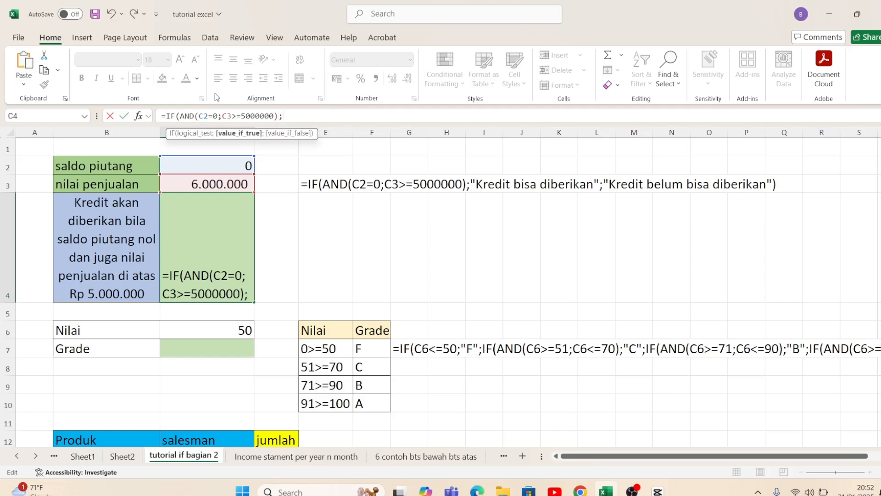
type("\"")
type("KRE")
key("BackSpace")
key("BackSpace")
key("BackSpace")
type("KRE")
key("Caps_Lock")
key("BackSpace")
key("BackSpace")
key("BackSpace")
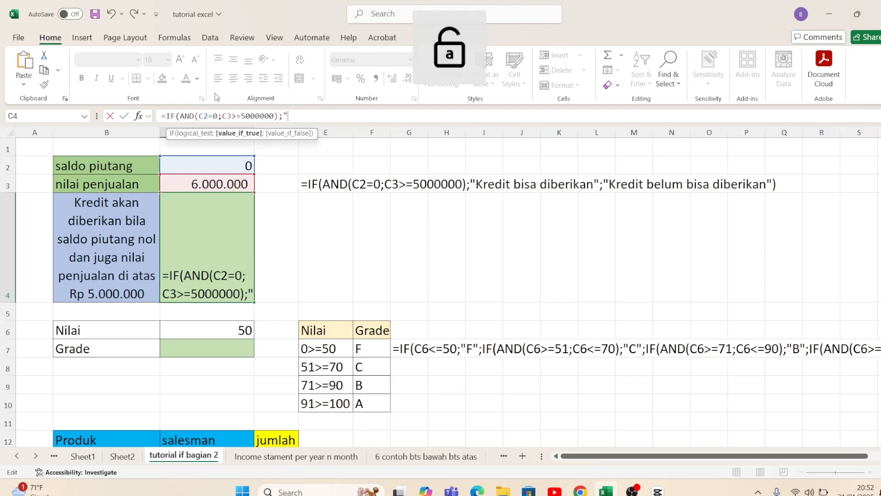
type("K")
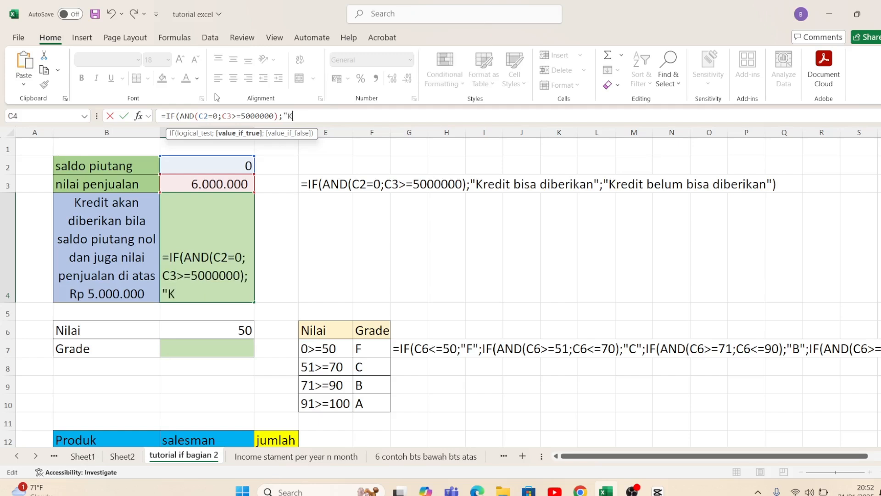
type("redit bisa dibe")
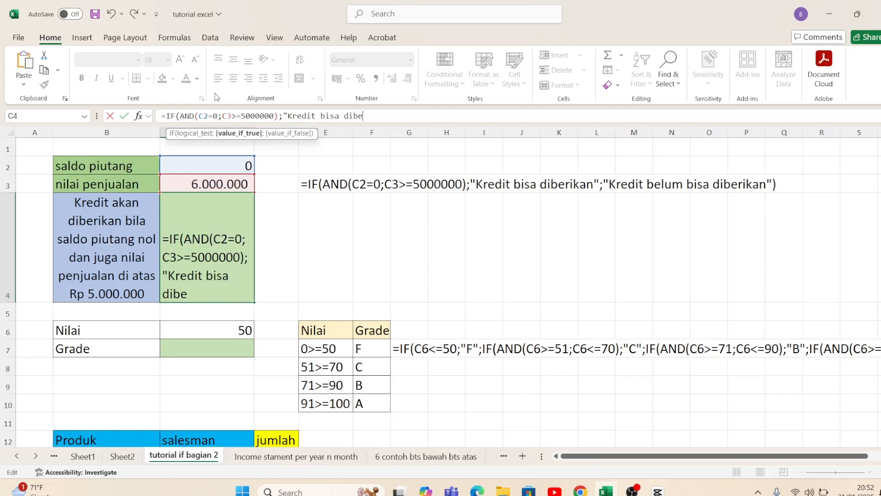
type("rikan\";")
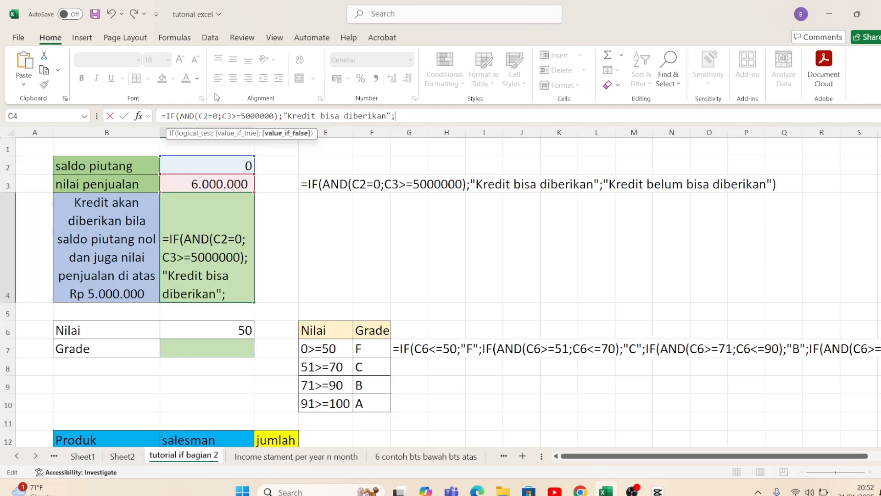
- Add "Kredit Belum bisa diberikan" as the value if false in C4's IF formula, close it and enter it
type("\"Kredit")
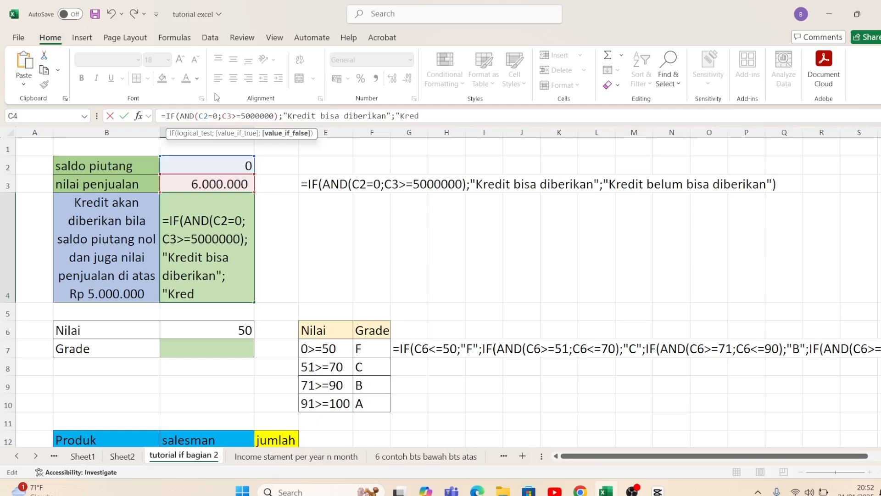
type(" Belum")
type(" bisa diberi")
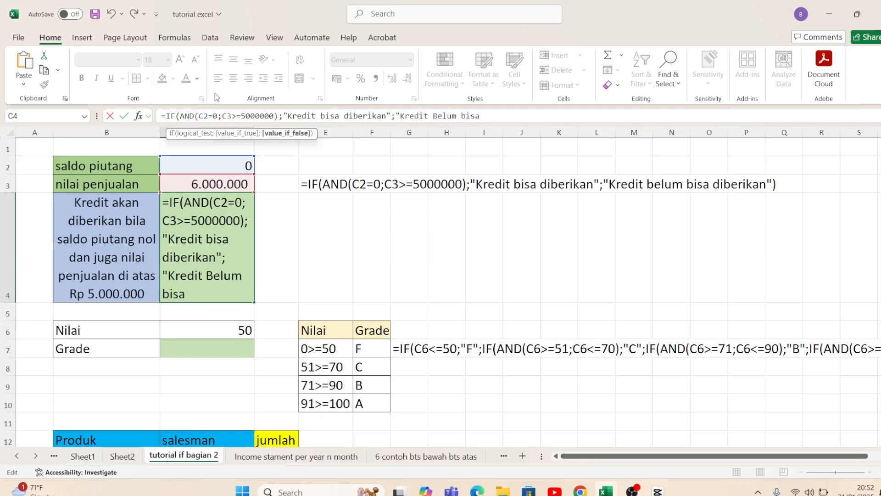
type("kan")
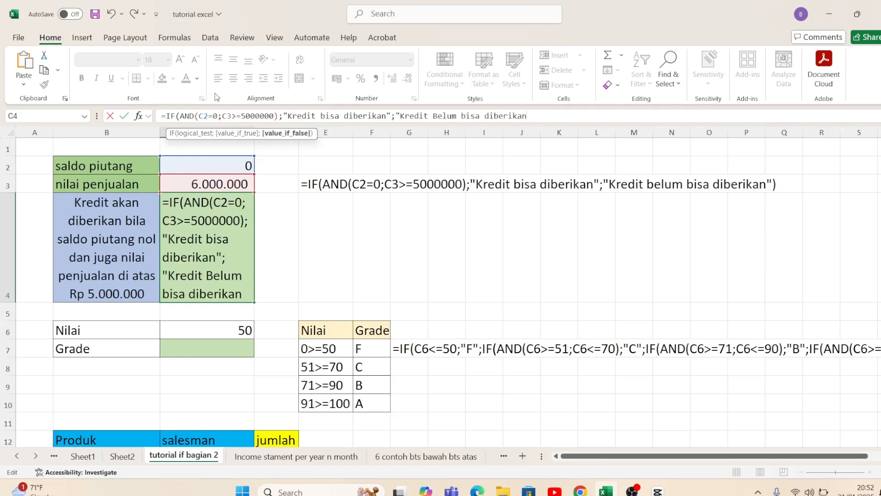
type("\")")
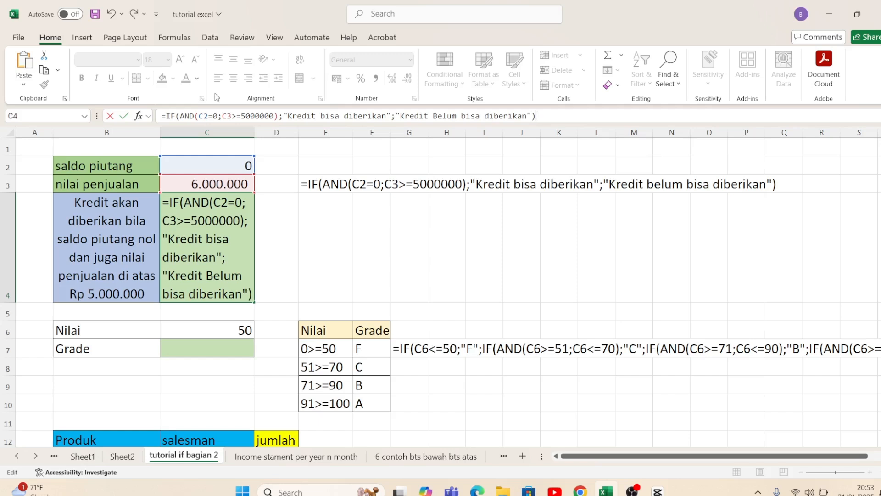
key("ctrl+Return")
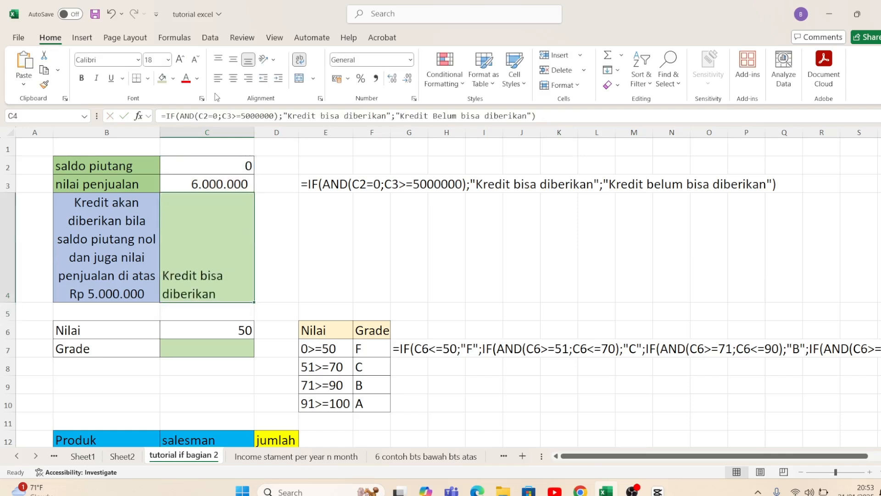
- Set the receivables balance (saldo piutang) in C2 to 100 to test the credit formula
key("Up")
key("Up")
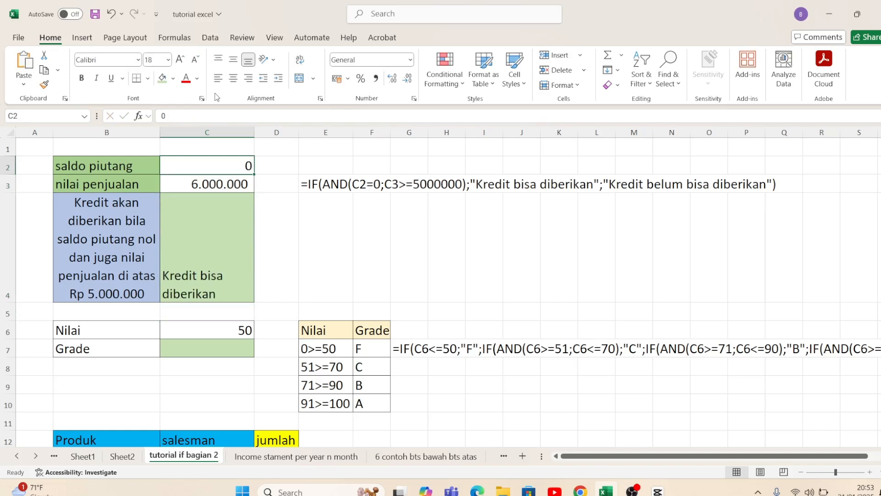
key("Down")
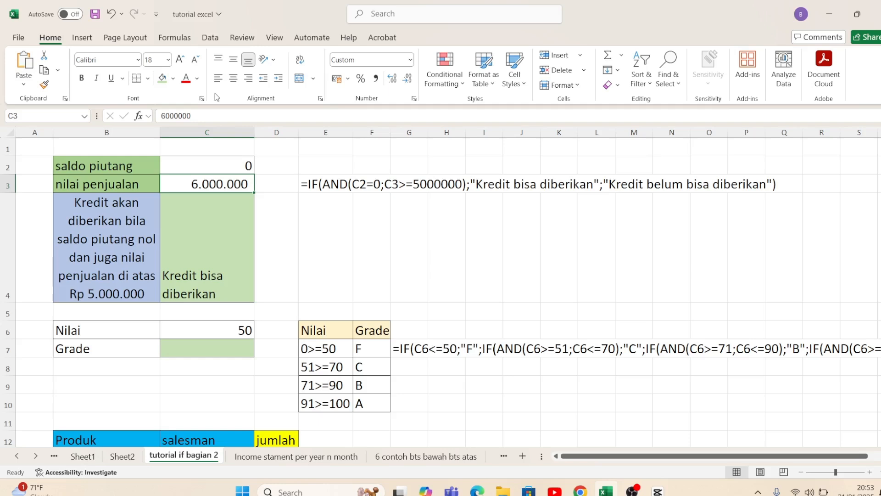
key("Up")
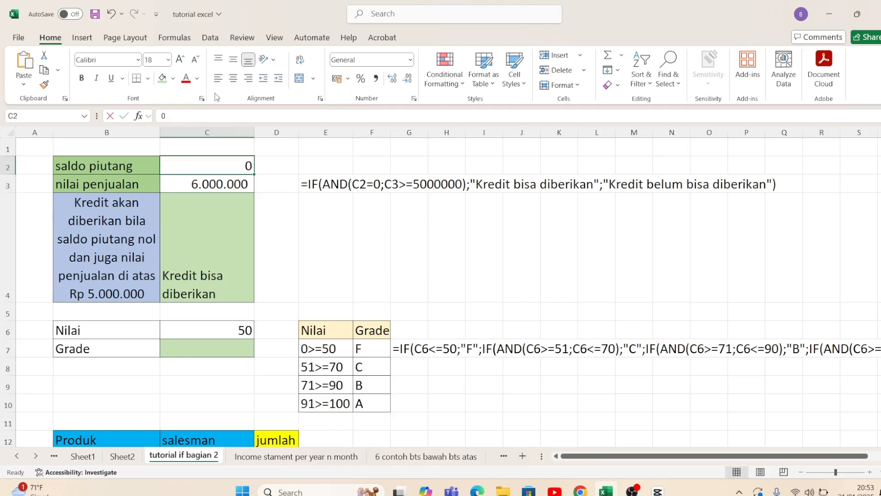
type("3")
key("BackSpace")
type("100")
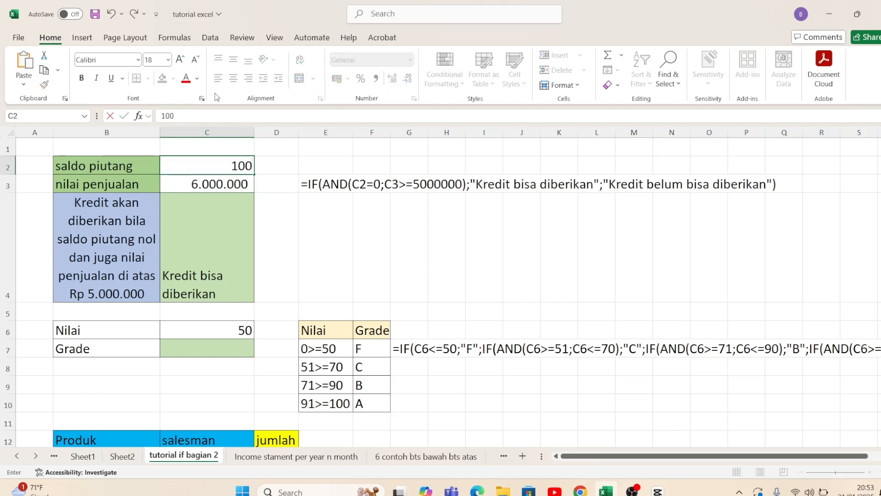
key("Return")
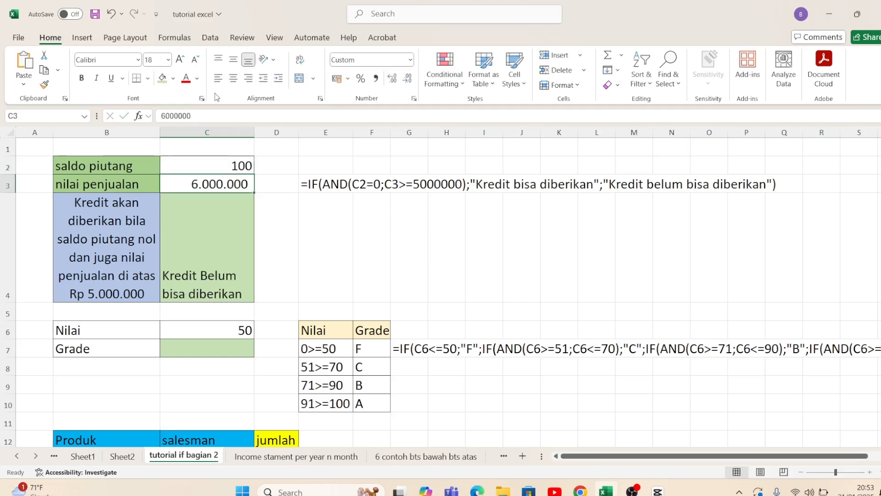
- Set the sales value (nilai penjualan) in C3 to 5000000
key("Down")
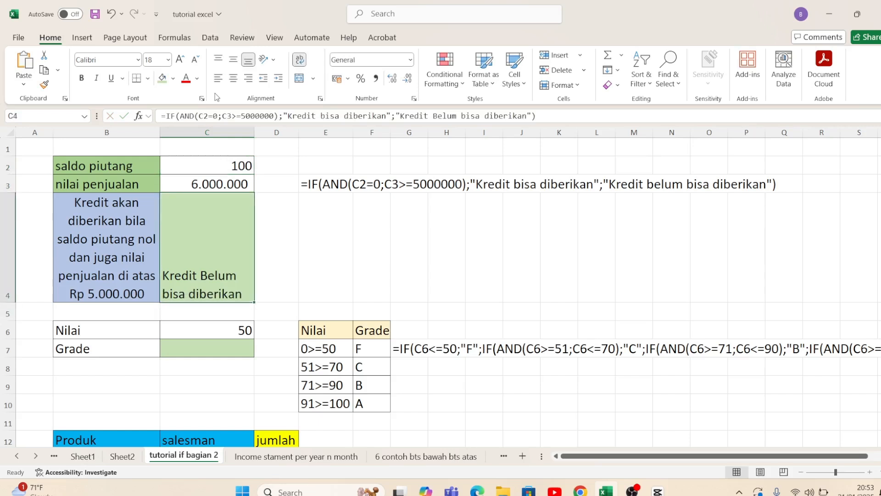
key("Up")
key("Up")
key("Down")
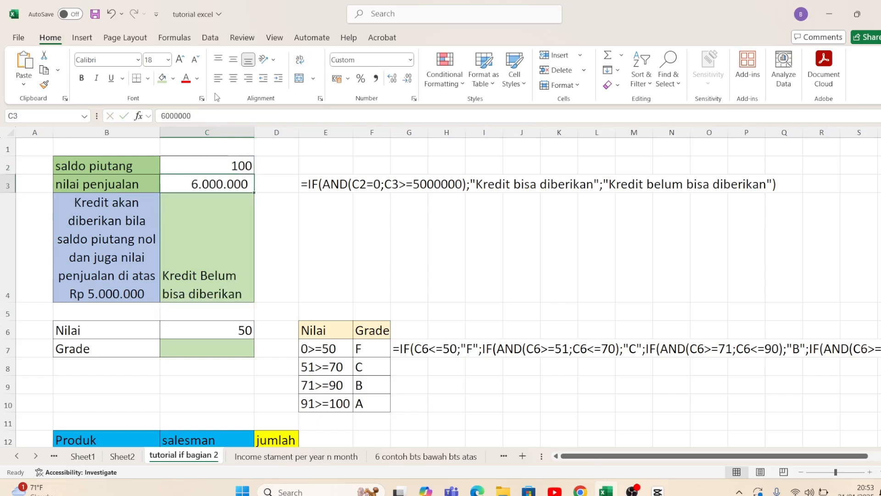
key("Up")
key("Down")
type("5000000")
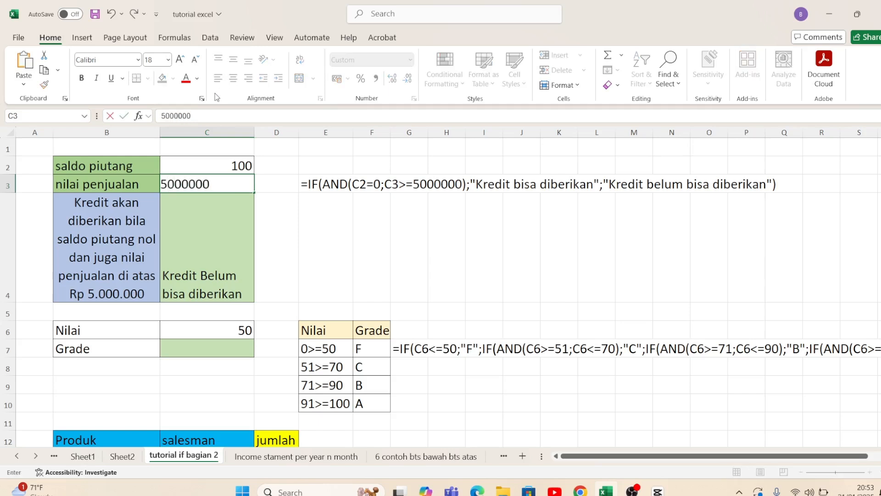
key("Return")
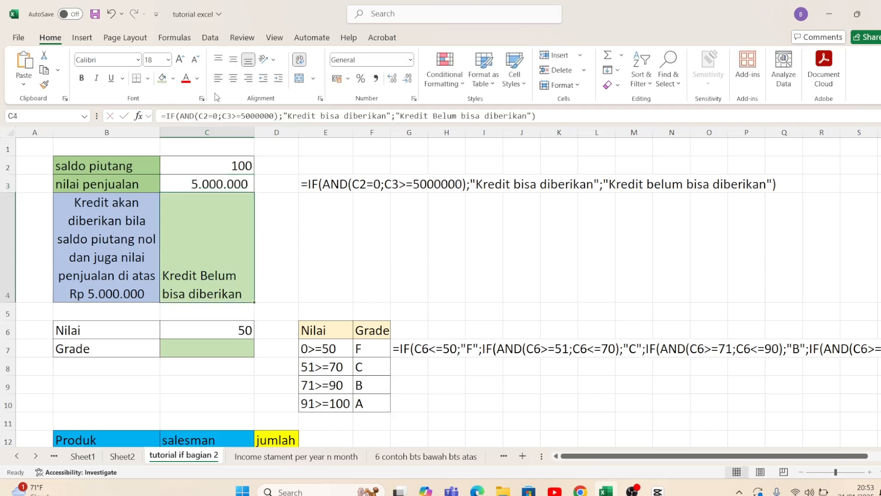
- Set the receivables balance in C2 to 0 and re-enter 5000000 as the sales value in C3
key("Up")
key("Up")
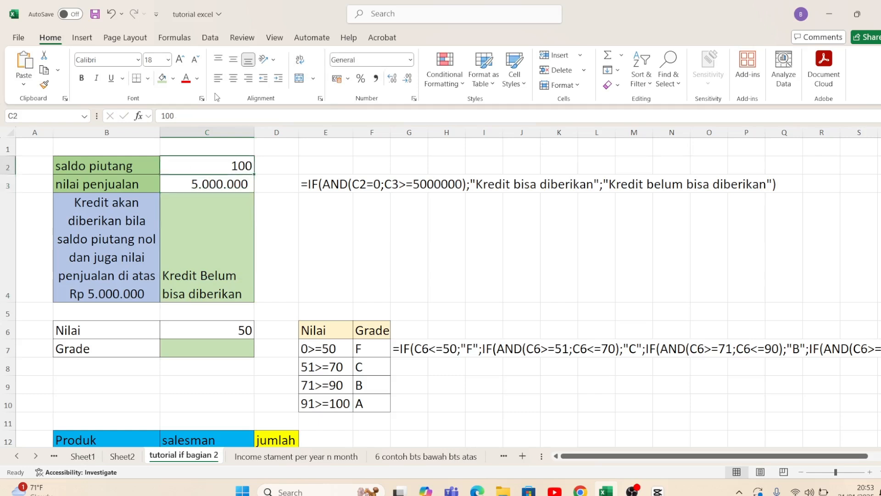
type("0")
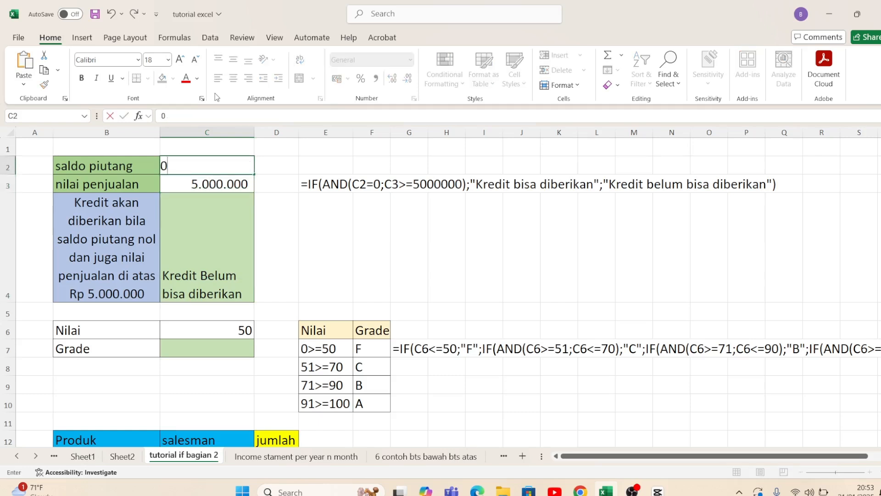
key("Return")
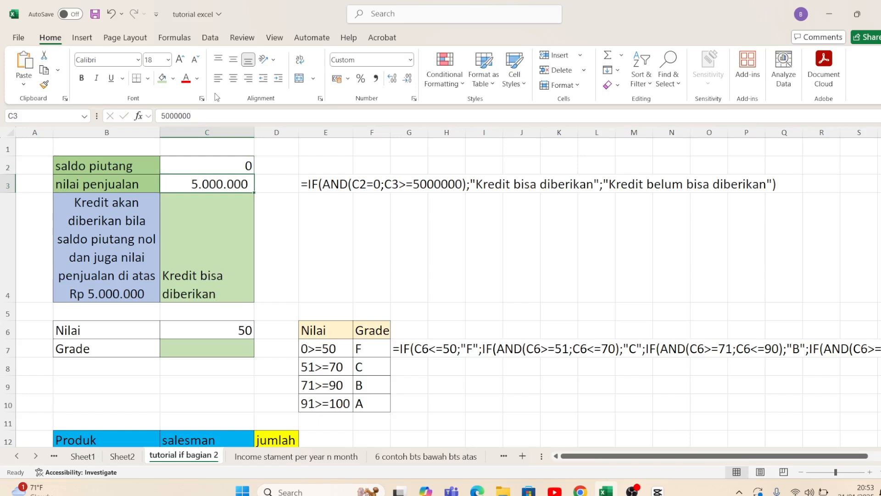
type("5000")
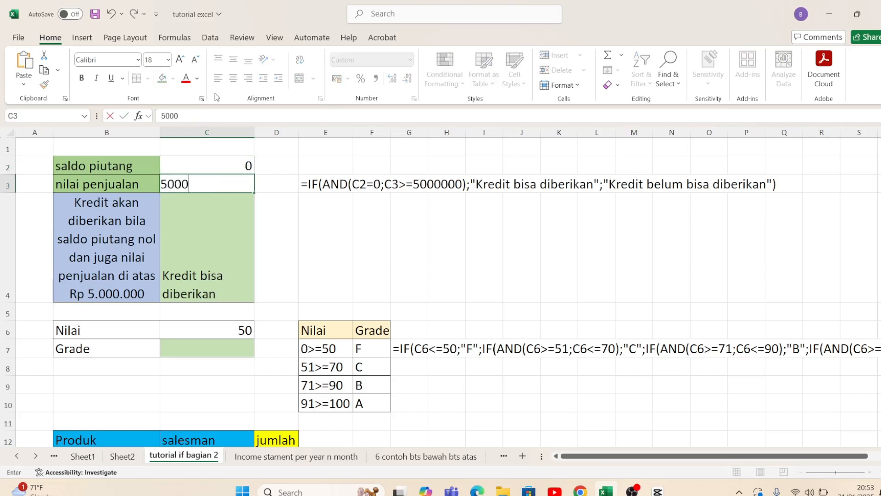
type("0000")
key("Return")
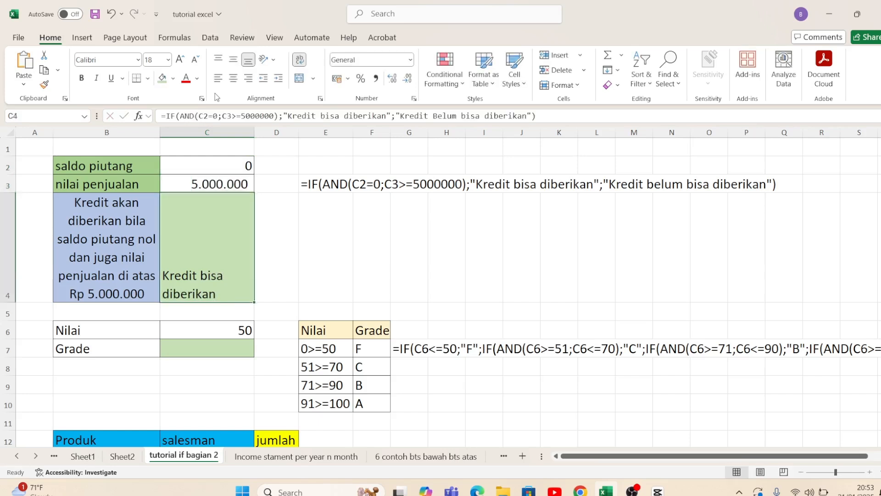
- Look over the Nilai and Grade exercise in B6:C7 beneath the credit example
key("Up")
key("Down")
key("Down")
key("Down")
key("Down")
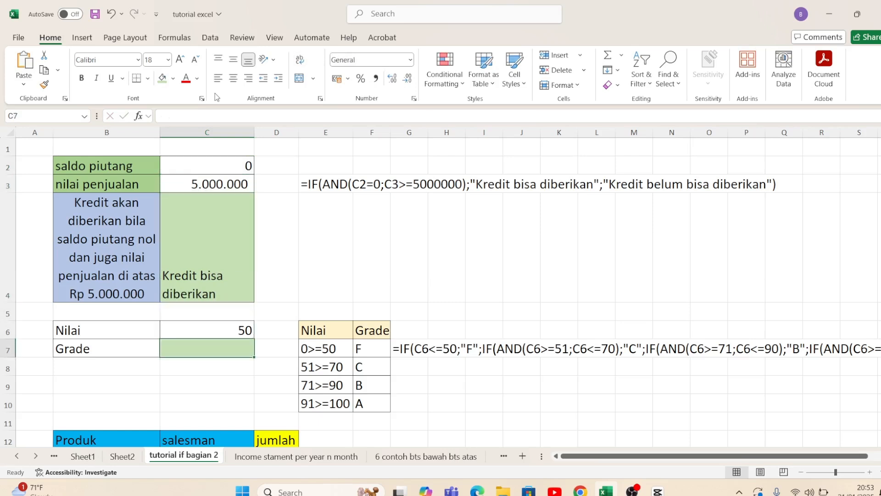
key("Down")
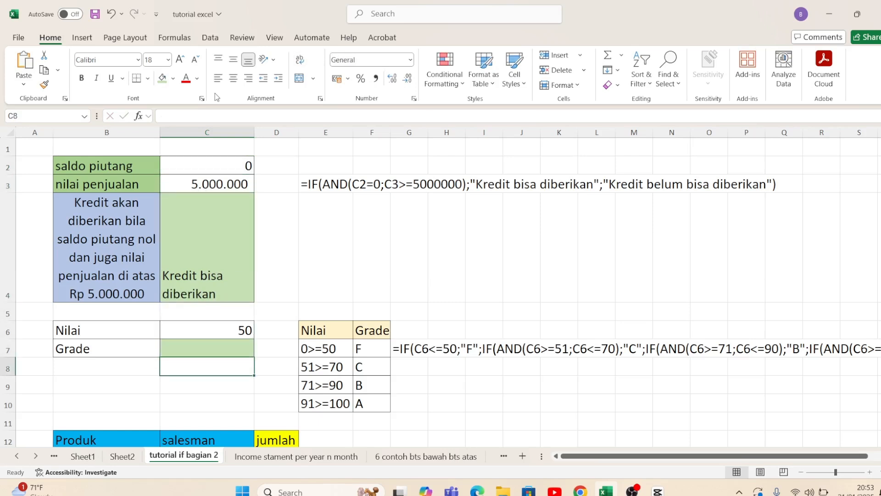
key("Up")
key("Up")
key("Left")
key("Down")
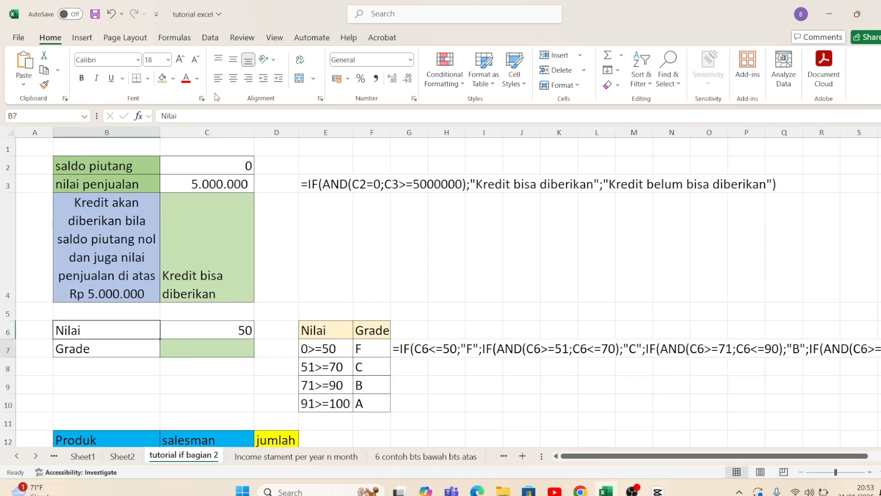
key("Down")
key("Down")
key("Down")
key("Down")
key("Down")
key("Up")
key("Up")
key("Up")
key("Up")
key("Up")
key("Up")
key("Up")
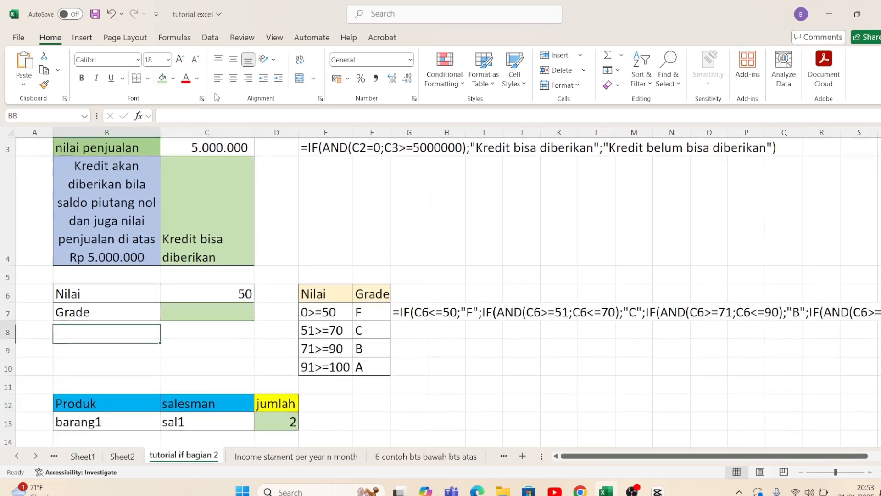
key("Right")
key("Down")
key("Left")
key("Down")
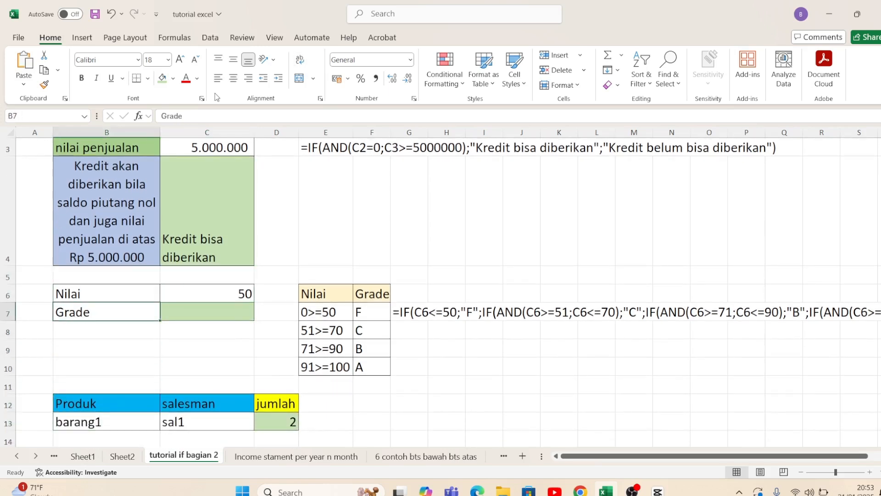
- Examine each score range and its matching grade in the Nilai/Grade table in E6:F10
key("Right")
key("Up")
key("Right")
key("Right")
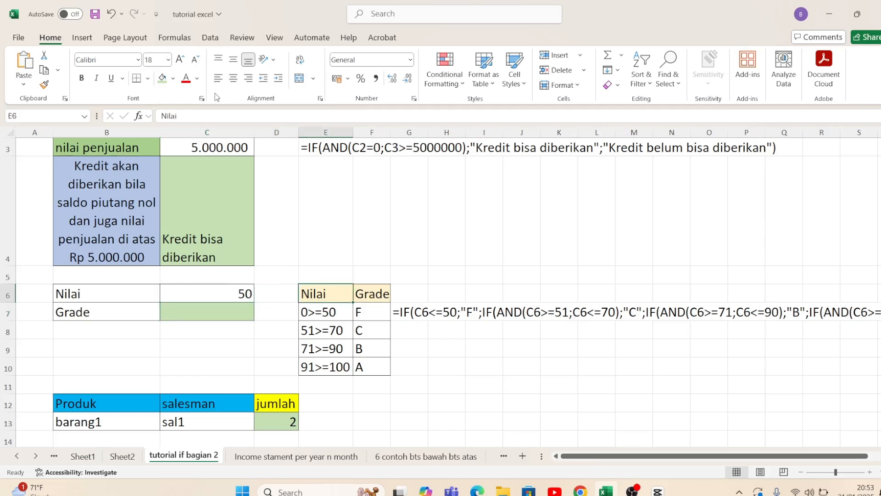
key("Down")
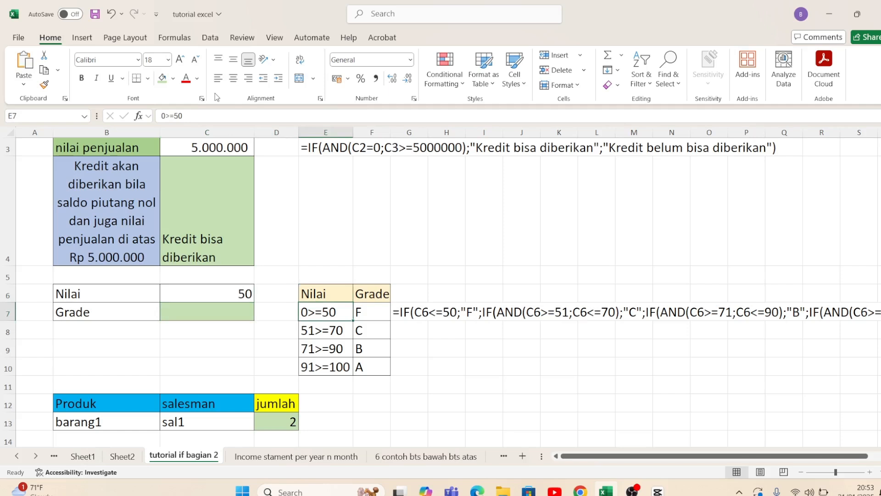
key("Right")
key("Left")
key("Down")
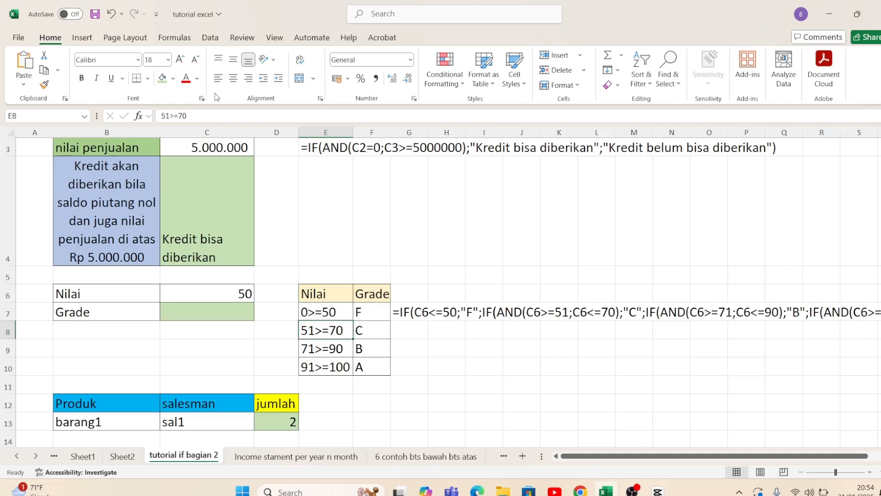
key("Right")
key("Down")
key("Left")
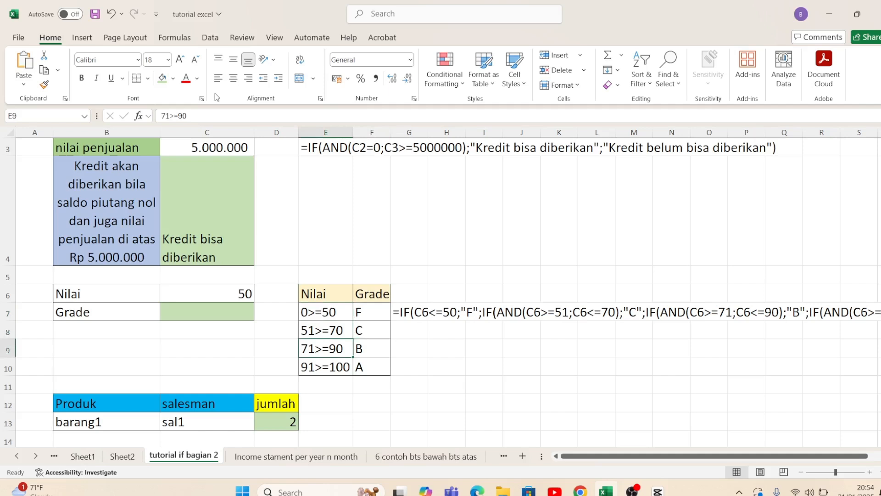
key("Right")
key("Down")
key("Left")
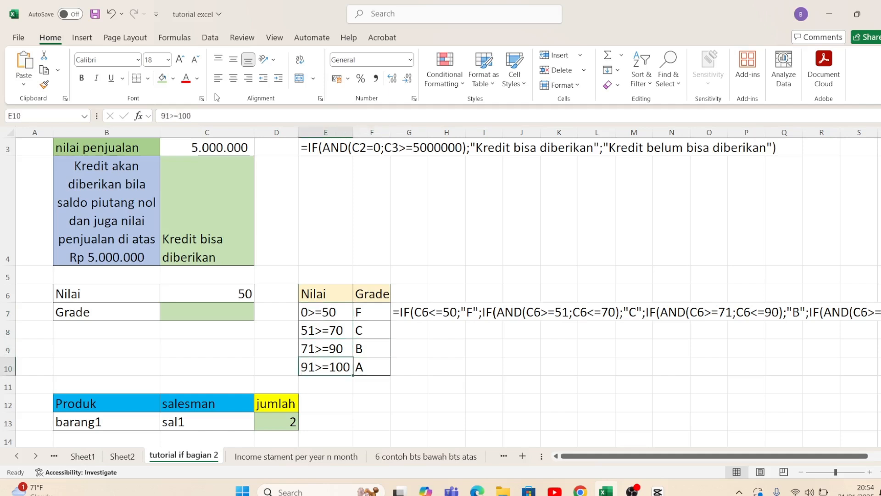
key("Right")
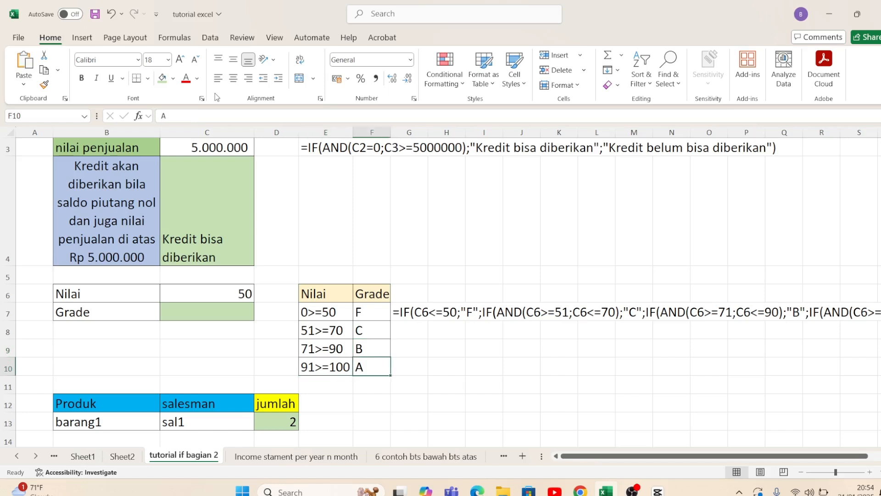
- Compare the empty Grade cell C7 with the score ranges and grades in E7:F10
key("Left")
key("Left")
key("Up")
key("Up")
key("Up")
key("Up")
key("Down")
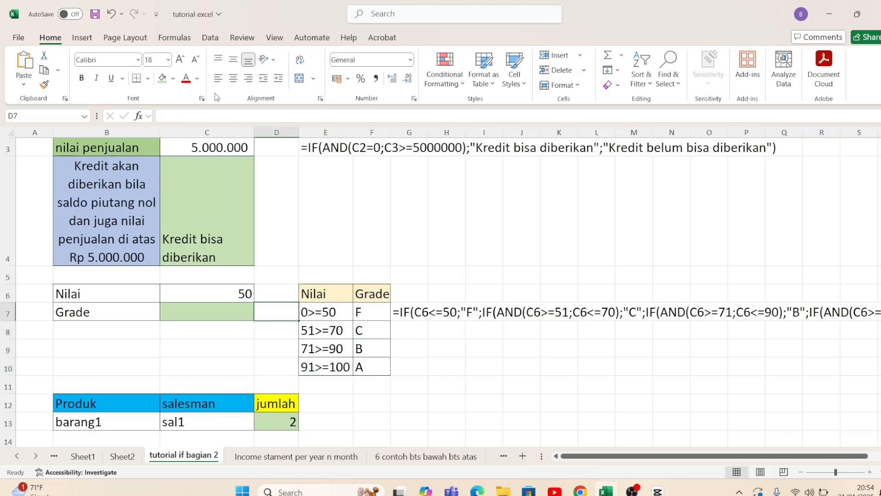
key("Left")
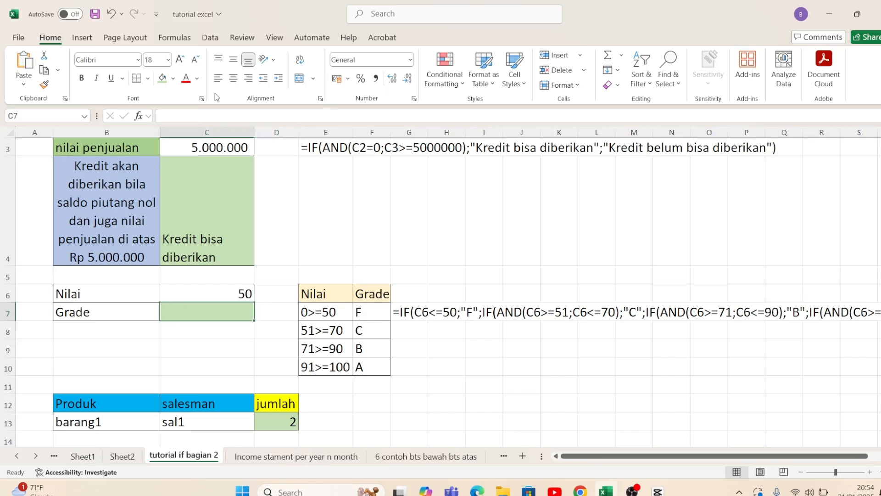
key("Right")
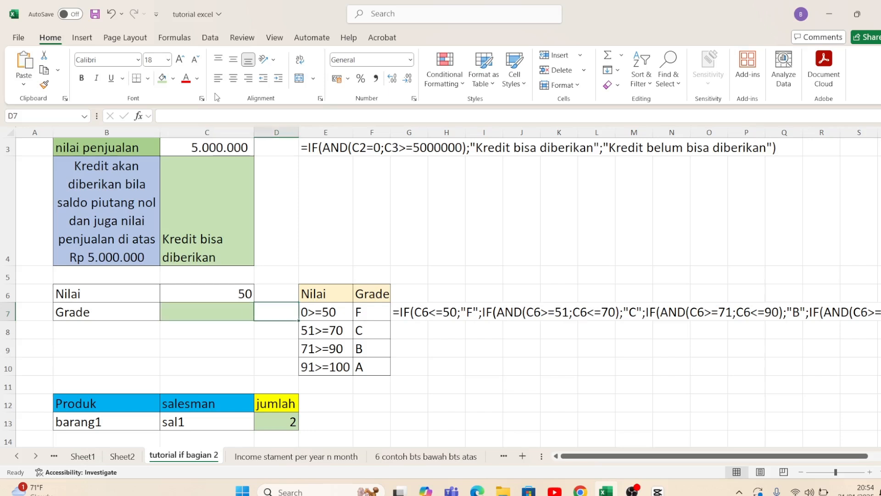
key("Right")
key("Right")
key("Down")
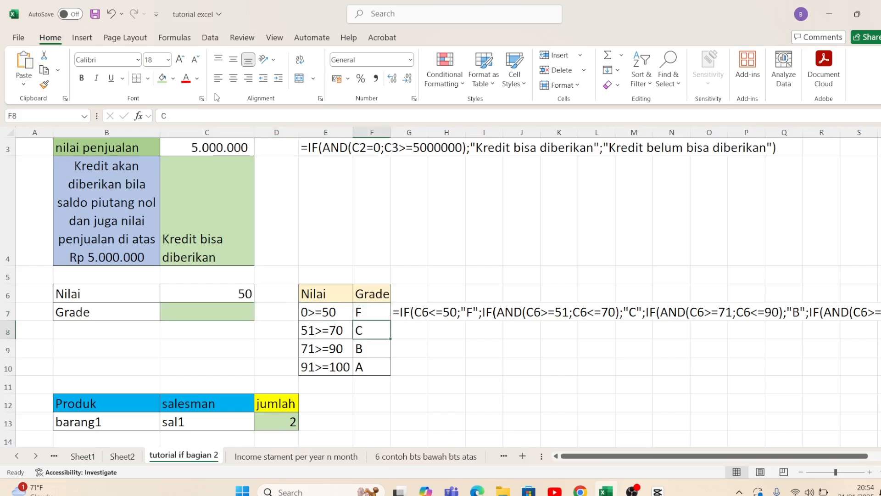
key("Down")
key("Down")
key("Up")
key("Up")
key("Up")
key("Left")
key("Down")
key("Down")
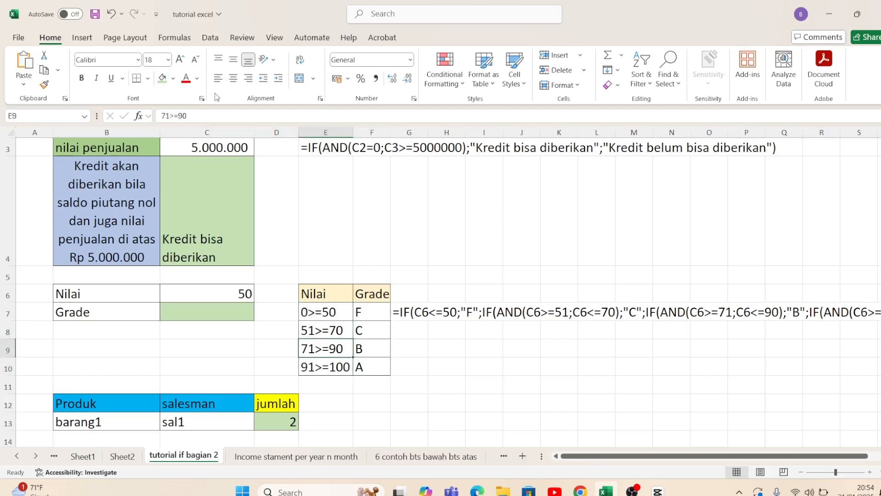
- Start an IF formula in Grade cell C7 that tests C6<=50 and returns "F", ready for its false argument
key("Up")
key("Up")
key("Left")
key("Left")
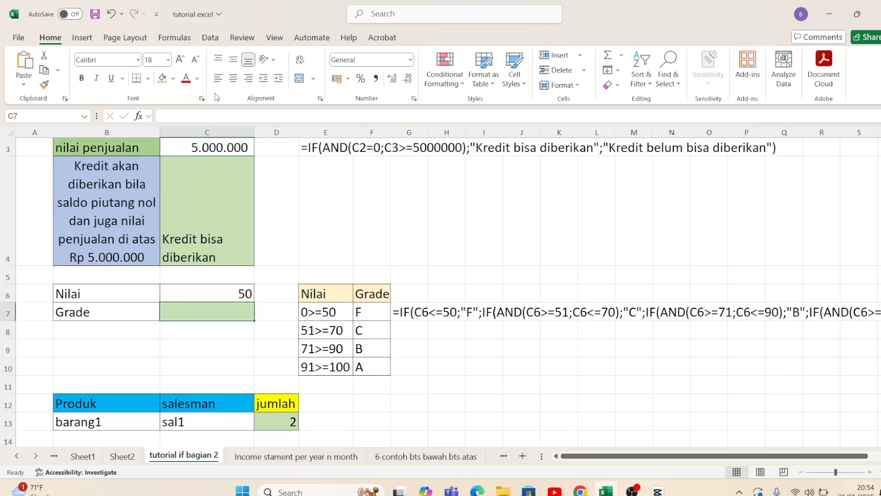
type("=if(")
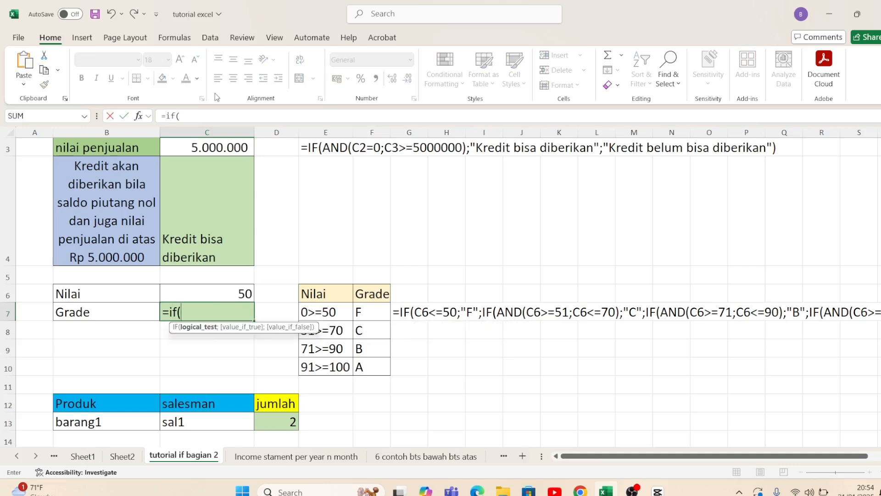
key("Up")
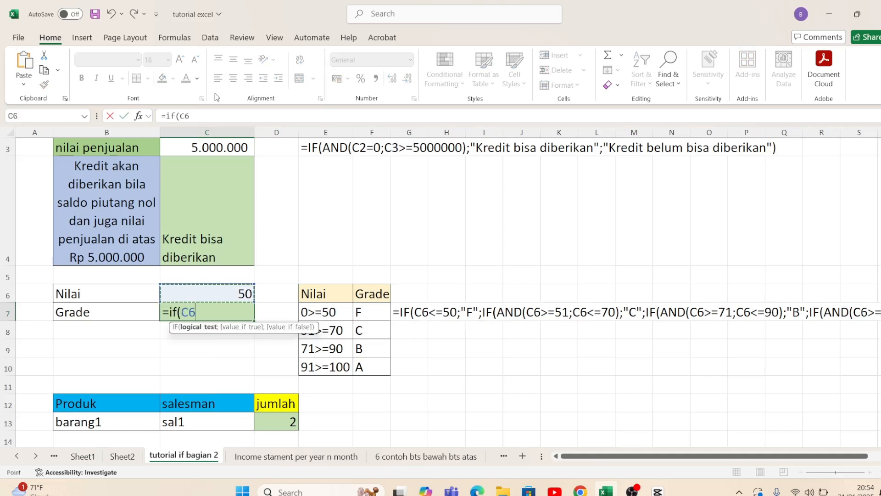
type("<=50")
left_click(223, 312)
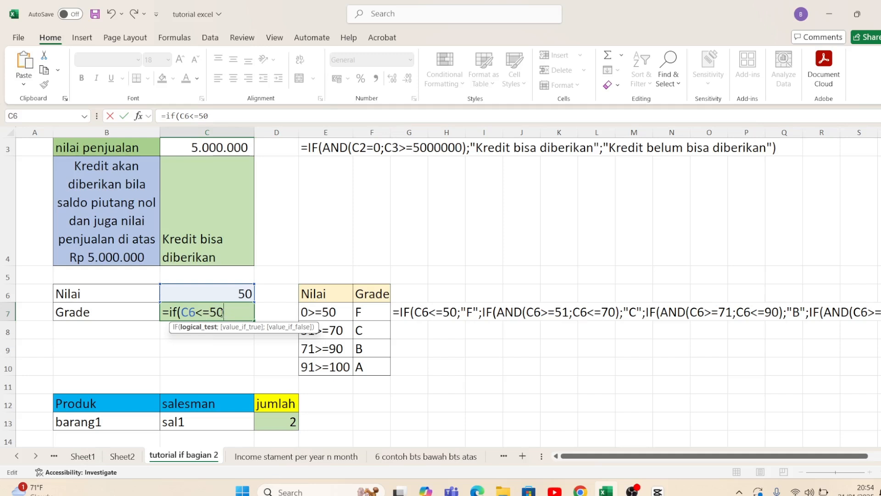
type(";")
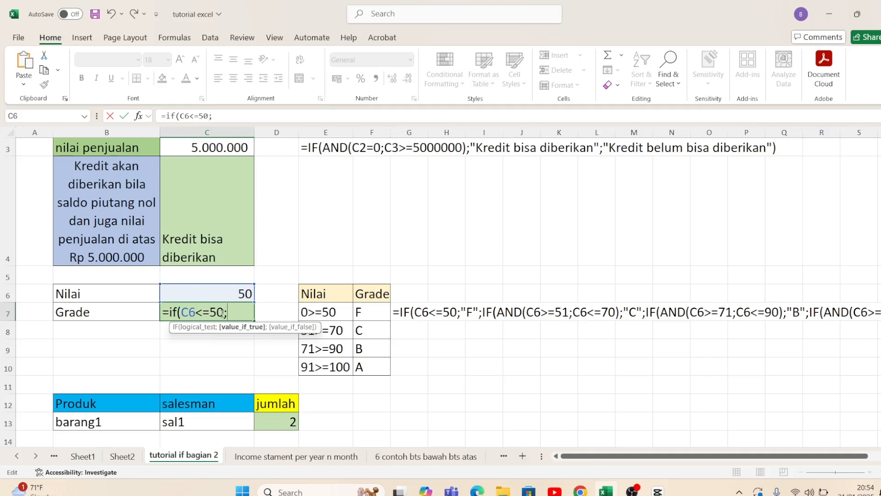
type("\"F\";")
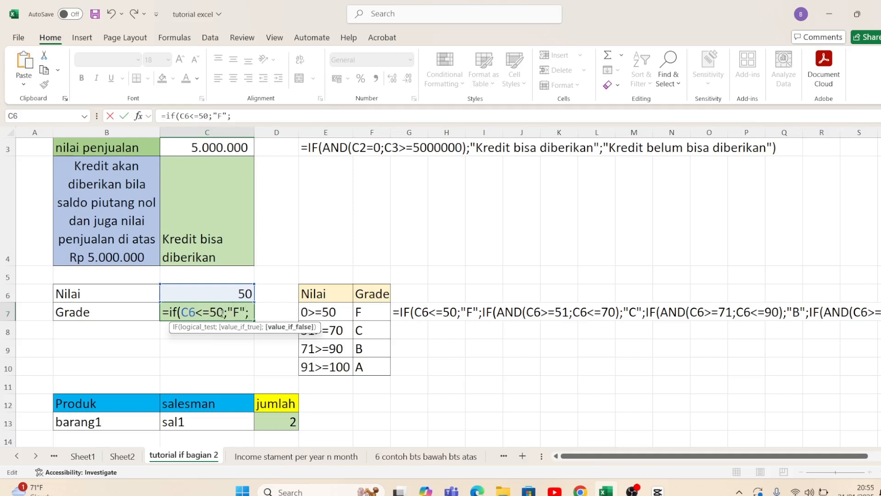
- Nest a second IF as the false argument in C7, testing AND(C6>=51;C6<=70)
type("if(")
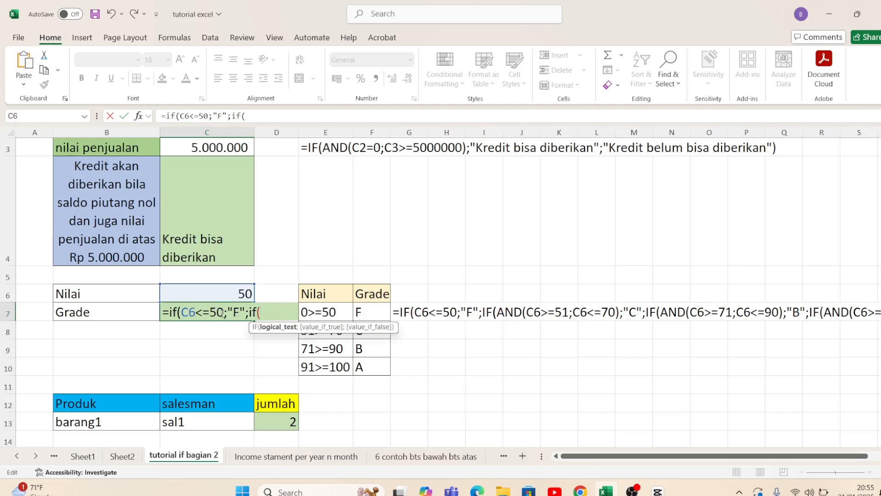
left_click_drag(345, 326, 227, 345)
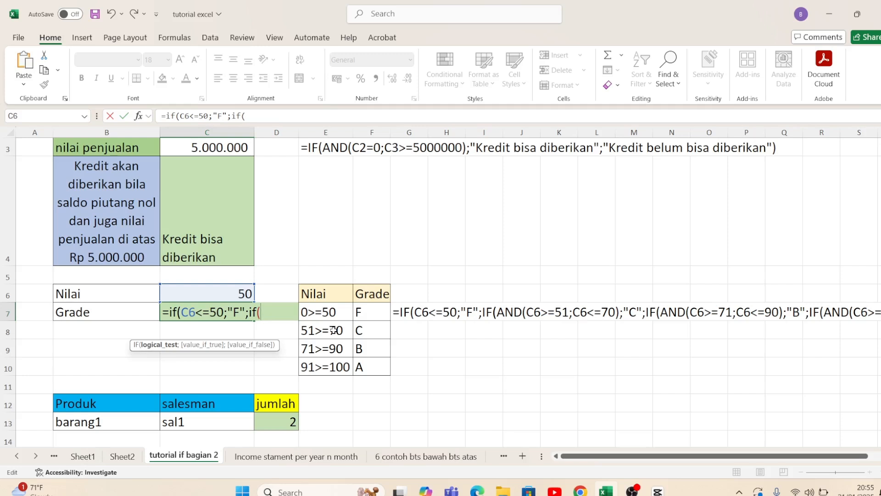
type("and(")
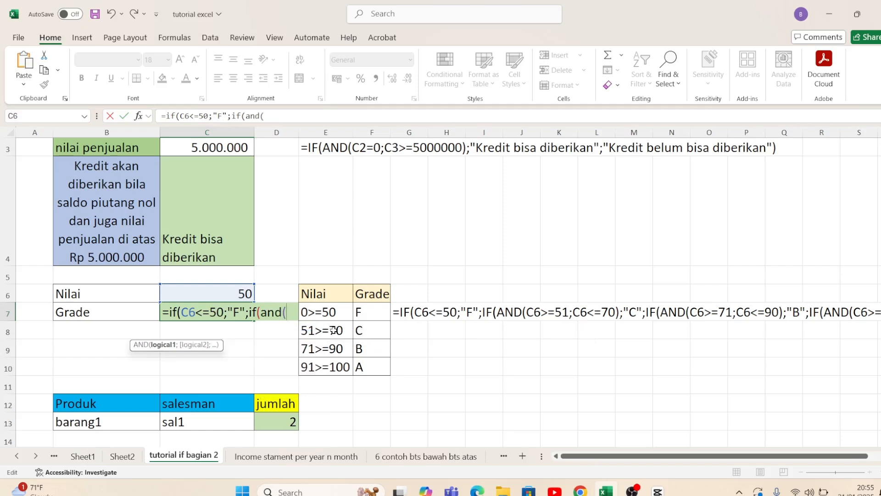
left_click(233, 299)
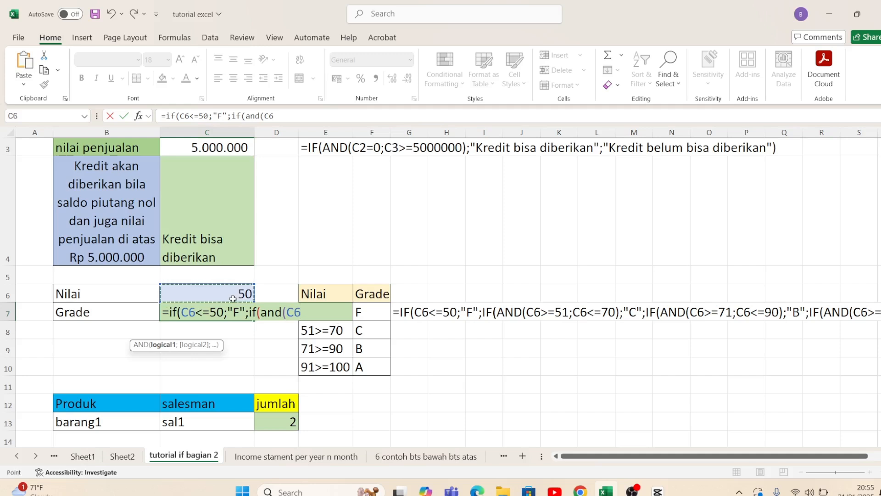
type(">=")
type("51;")
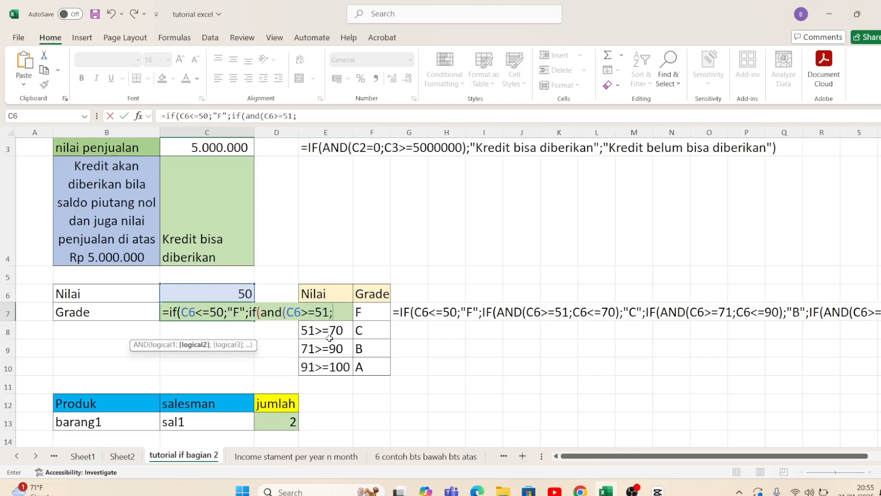
type("c")
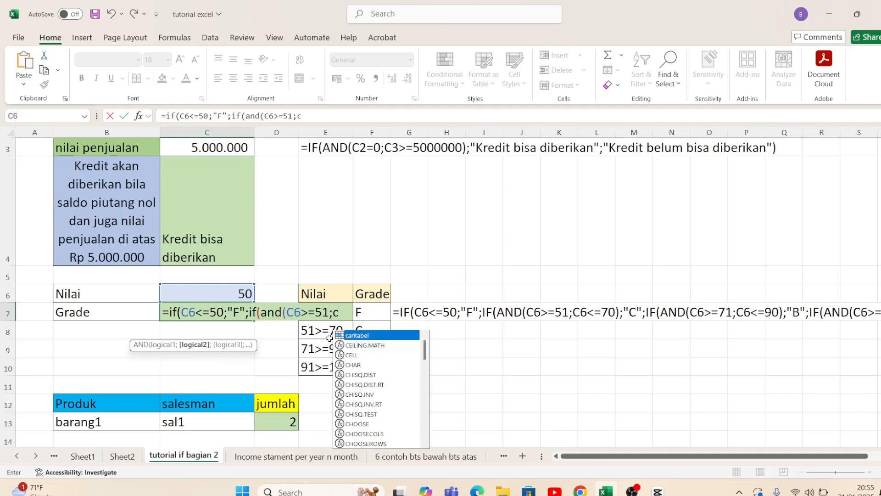
type("6")
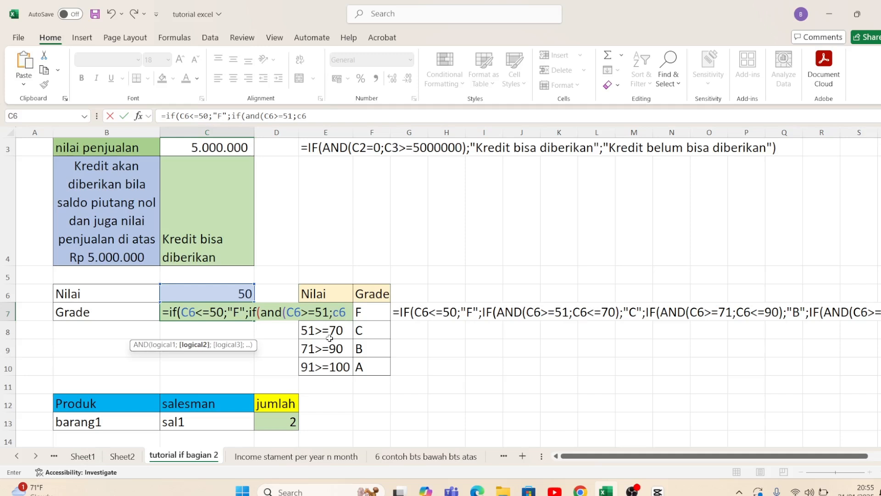
type("<")
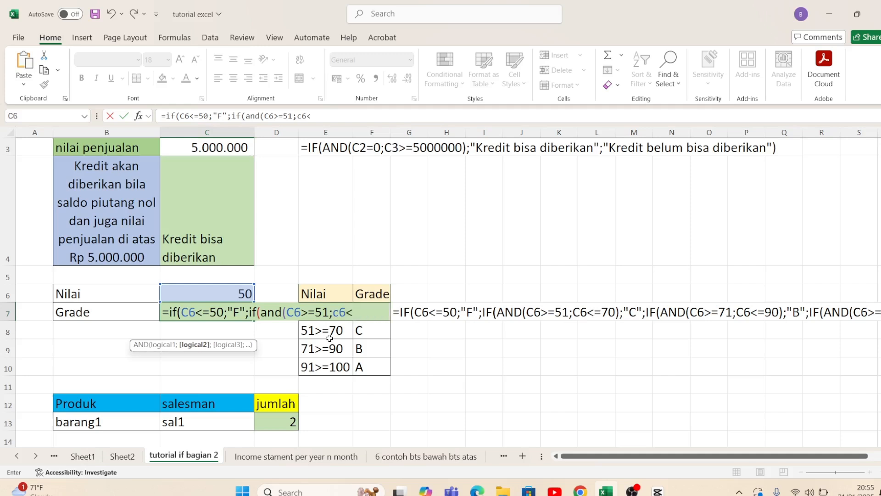
type("=70")
type(")")
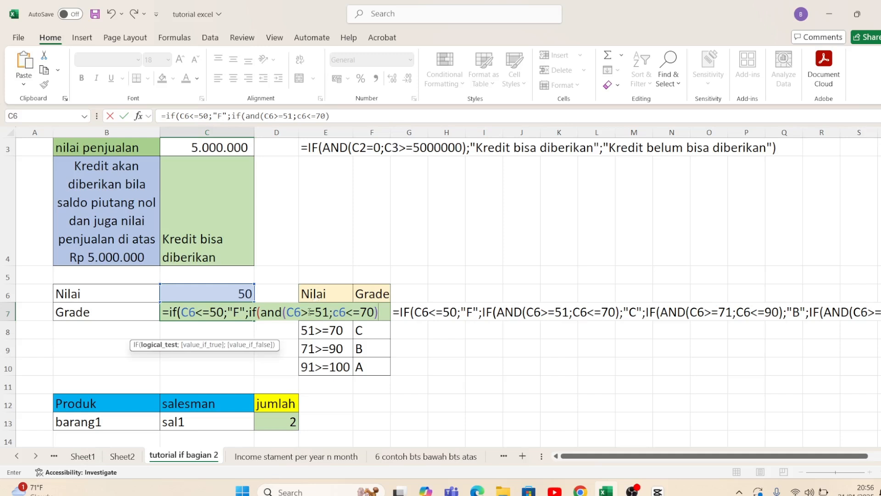
- Evaluate the AND(C6>=51;C6<=70) part inside the C7 formula, and restore the original expression
left_click(262, 313)
key("shift+Right")
key("shift+Right")
key("shift+Right")
key("shift+Right")
key("shift+Right")
key("shift+Right")
key("shift+Right")
key("shift+Right")
key("shift+Right")
key("shift+Right")
key("shift+Right")
key("shift+Right")
key("shift+Right")
key("shift+Right")
key("shift+Right")
key("shift+Right")
key("shift+Right")
key("shift+Right")
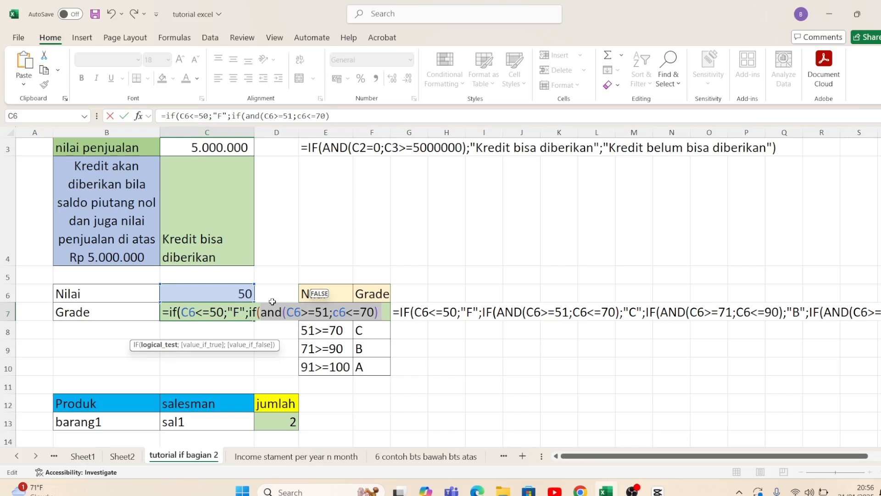
key("F9")
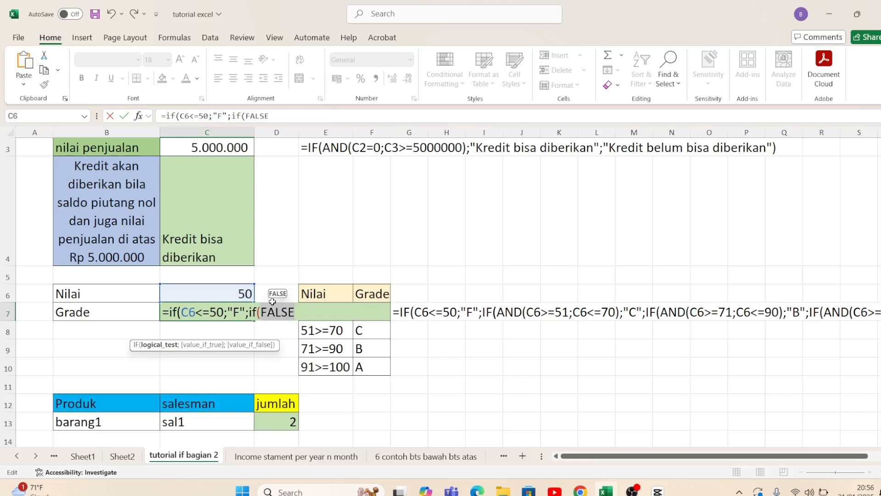
key("ctrl+z")
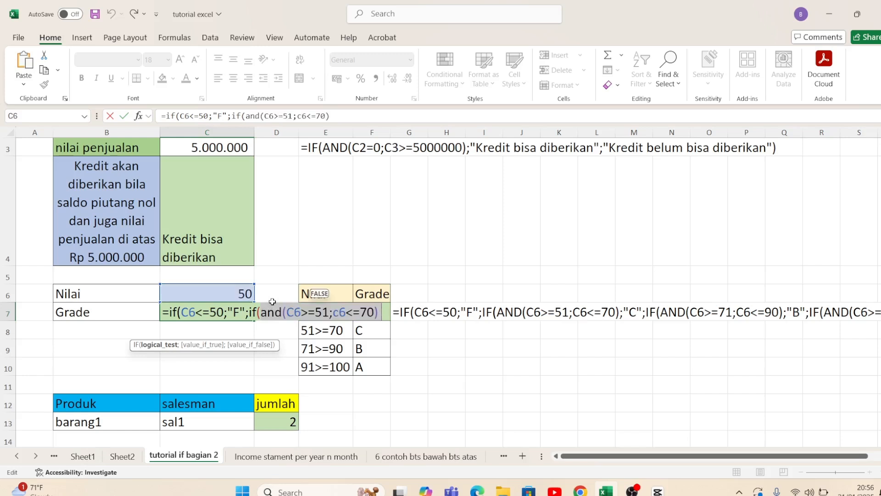
key("Right")
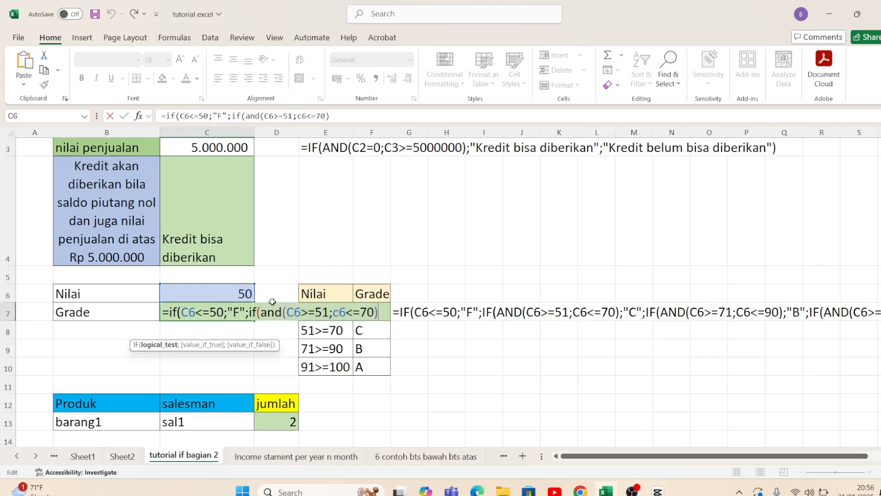
- Make the nested IF for the 51 to 70 range return "C", followed by a separator for its false argument
type(";")
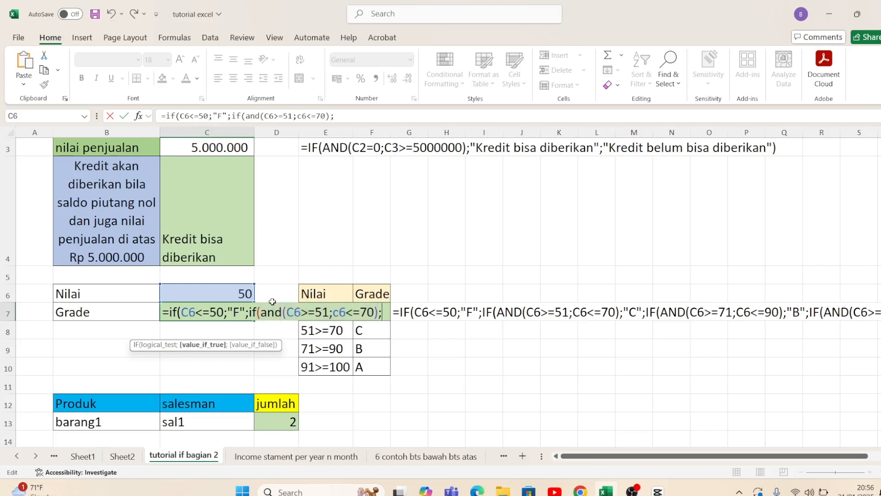
type("\"C")
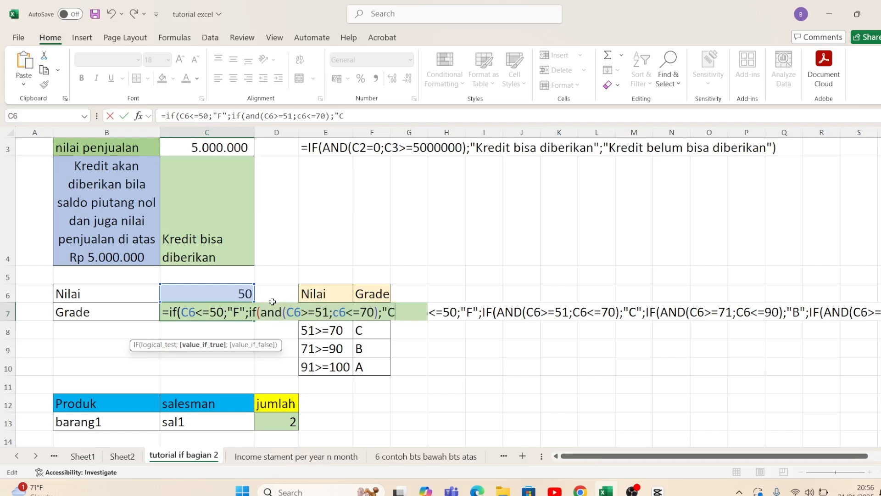
type("\";")
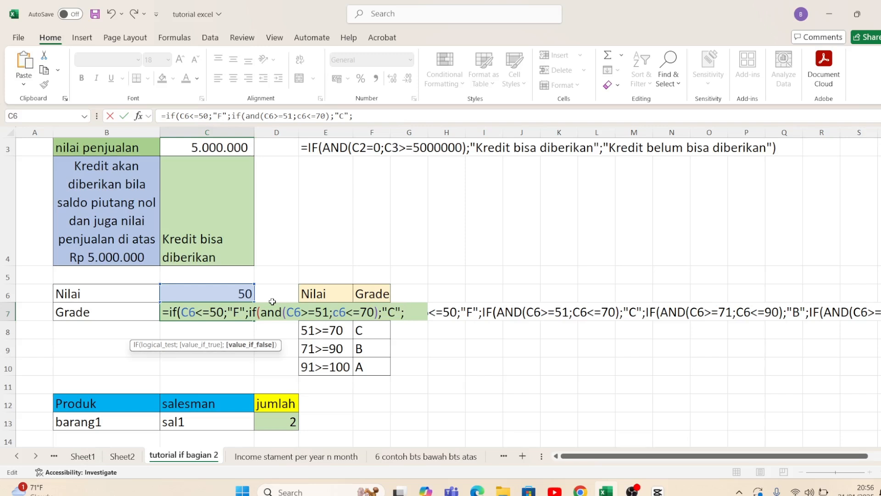
- Copy the nested IF(AND(...)) portion with its "C" result and paste it at the end of the C7 formula
left_click(248, 312)
left_click_drag(249, 311, 400, 312)
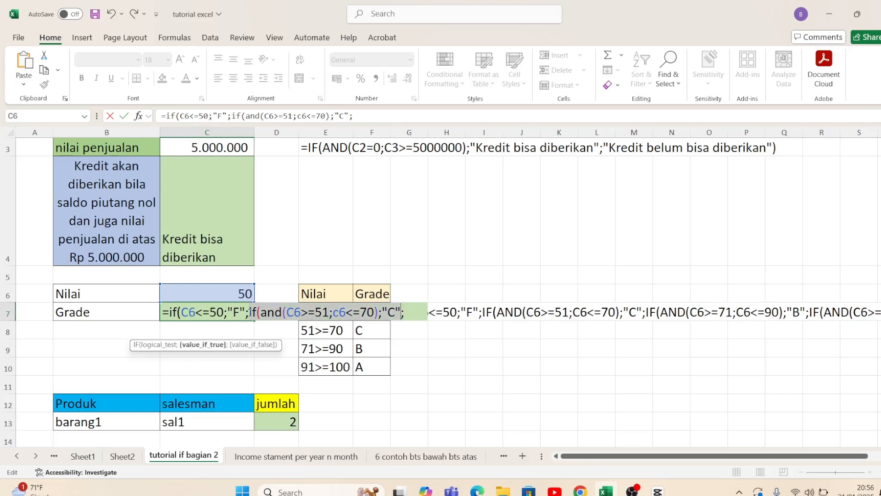
key("ctrl+c")
key("Right")
key("Right")
key("ctrl+v")
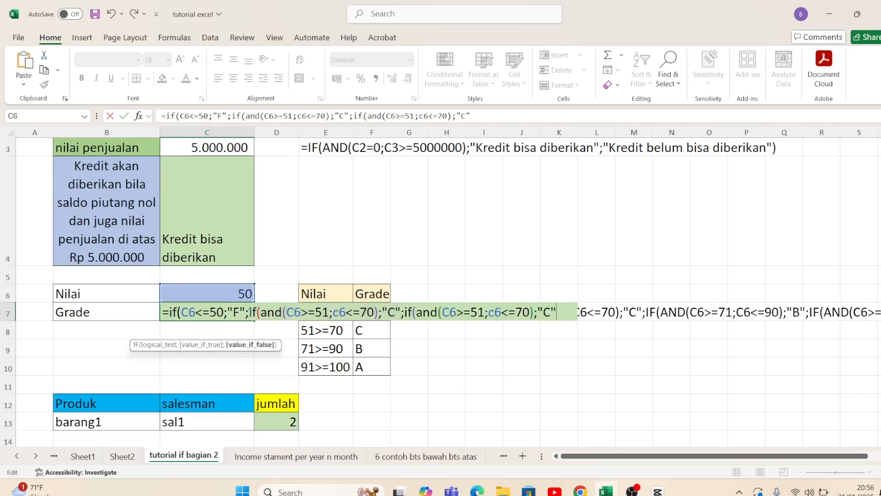
- Change the lower score limit in the pasted nested IF to 71
key("Left")
key("Left")
key("Left")
key("Left")
key("Left")
key("Left")
key("Left")
key("Left")
key("Left")
key("Left")
key("Left")
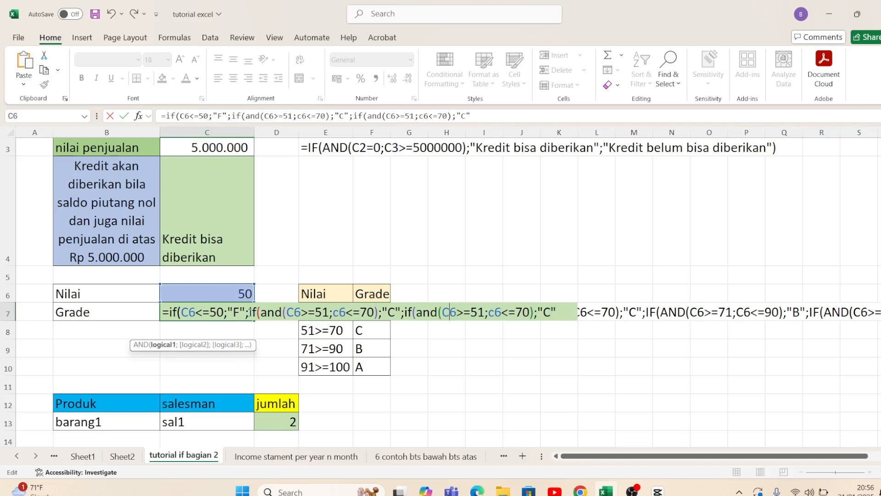
key("Right")
key("Delete")
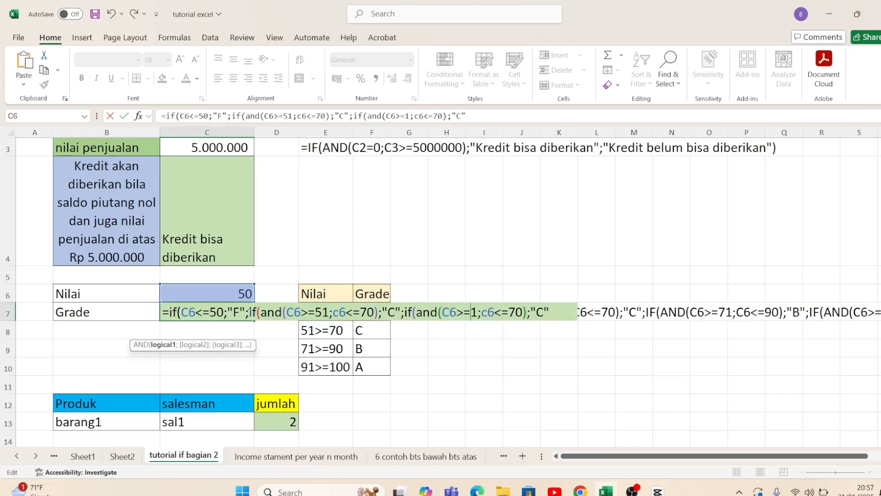
type("7")
- Change the upper score limit in the pasted nested IF to 90
key("Right")
key("Right")
key("Right")
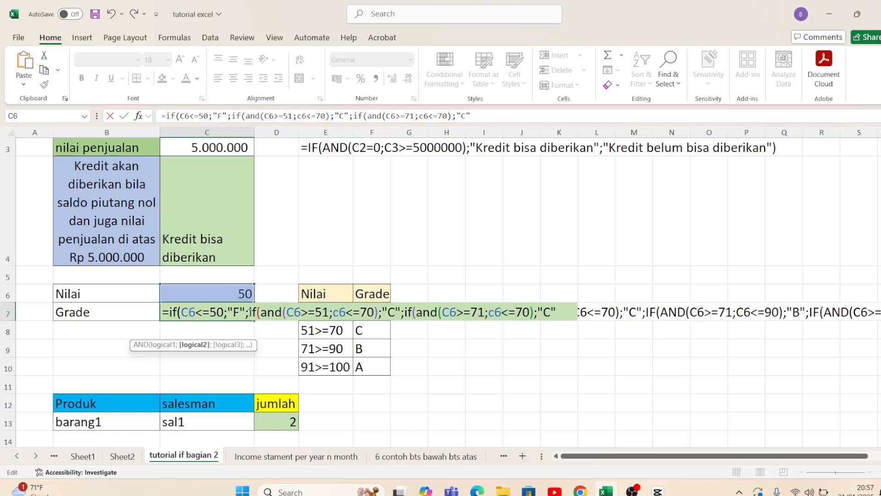
key("Left")
key("Left")
key("Left")
key("Left")
key("Left")
key("Right")
key("Right")
key("Right")
key("Right")
key("Left")
key("BackSpace")
type("9")
- Make the nested IF for the 71 to 90 range return "B", followed by a separator for its false argument
key("Right")
key("Right")
key("Right")
key("Right")
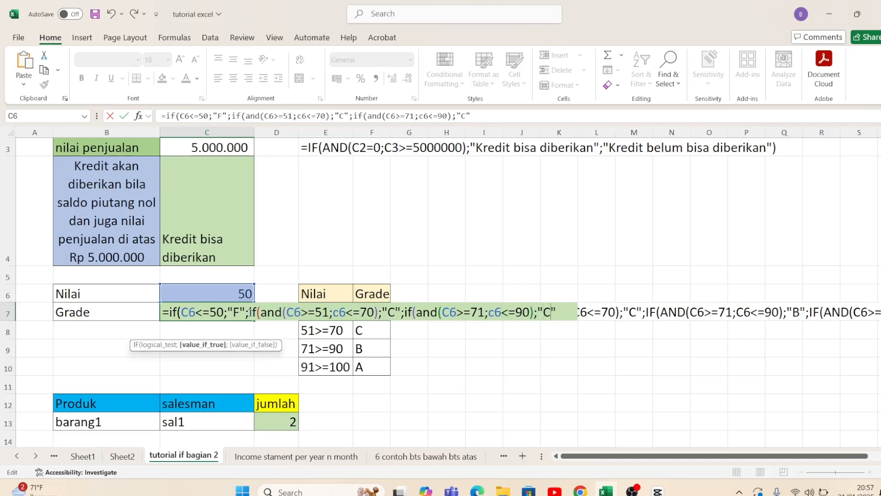
key("Delete")
type("b")
key("BackSpace")
key("Caps_Lock")
type("B")
key("Right")
type(";")
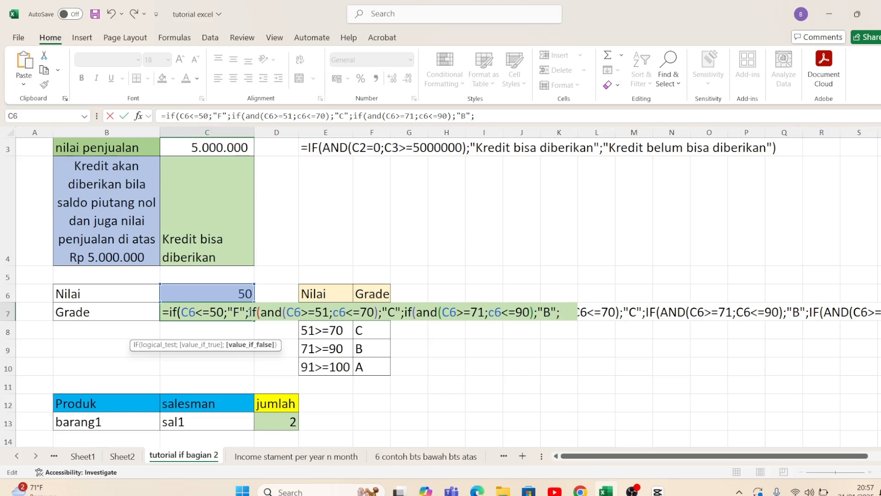
- Paste another copy of the nested IF at the end of the C7 formula and set its lower limit to 91
key("ctrl+v")
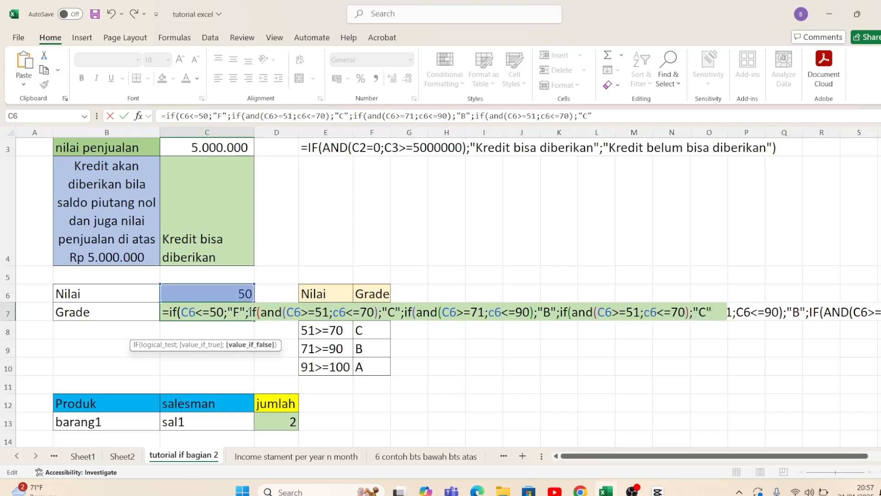
left_click(640, 312)
key("BackSpace")
key("BackSpace")
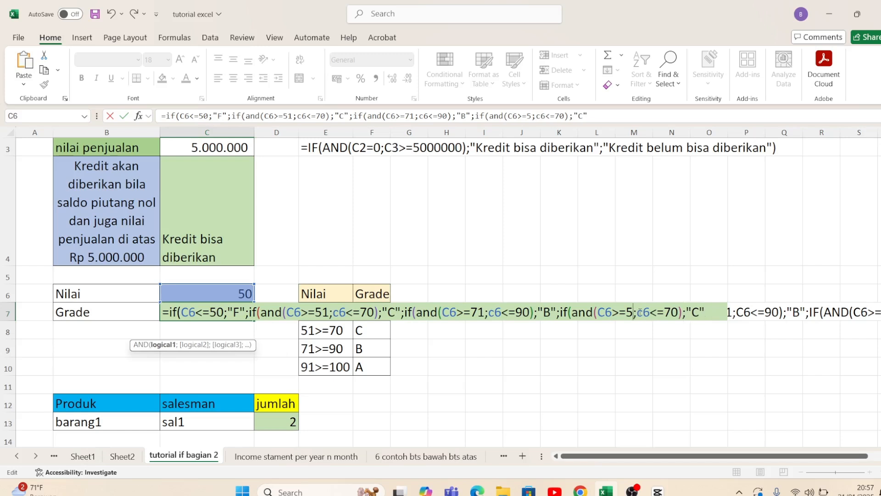
type("91")
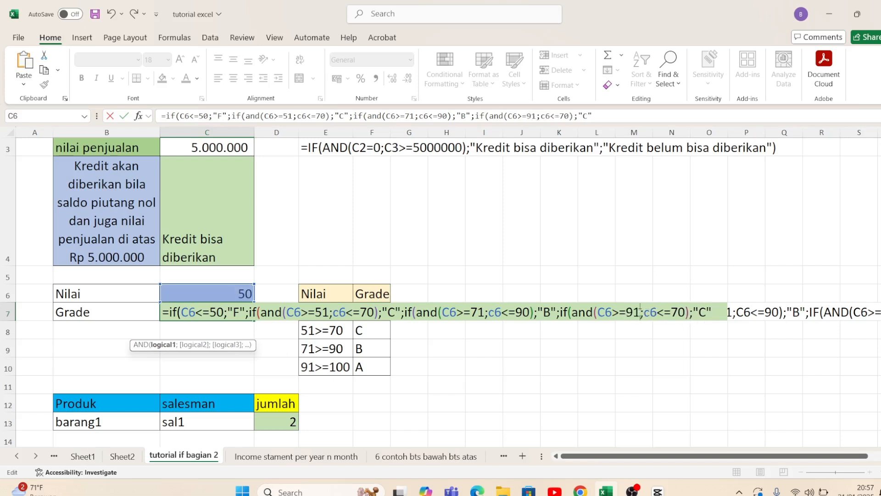
- Set the upper score limit in the last nested IF to 100
key("Right")
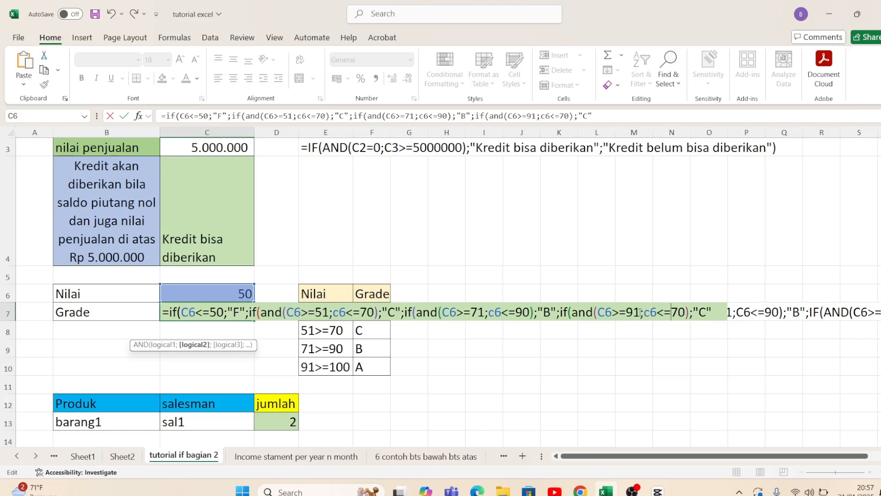
key("Right")
key("BackSpace")
key("BackSpace")
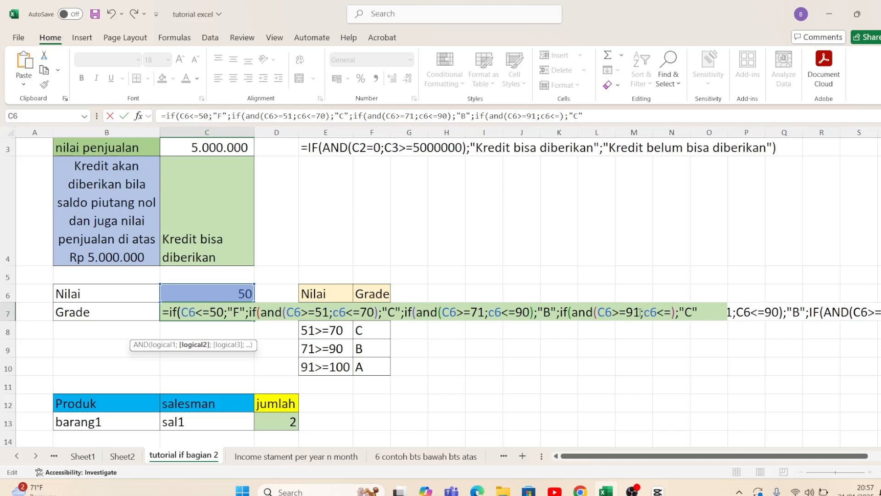
type("100")
- Make the nested IF for the 91 to 100 range in the C7 formula return "A", with no false argument
key("Right")
key("Right")
key("BackSpace")
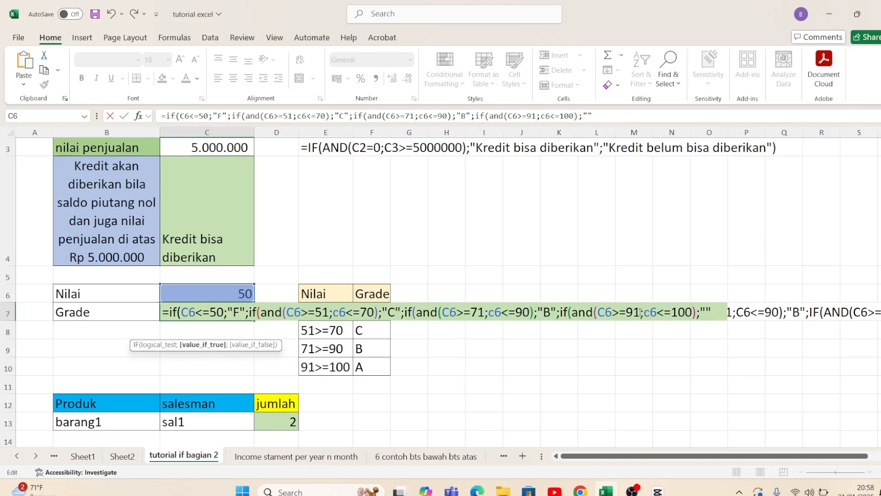
type("a")
key("BackSpace")
type("A")
key("Right")
type(";")
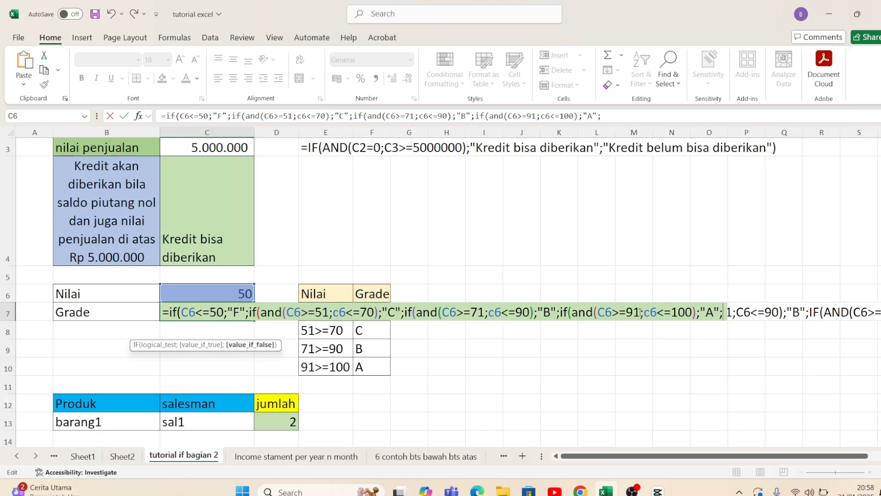
key("BackSpace")
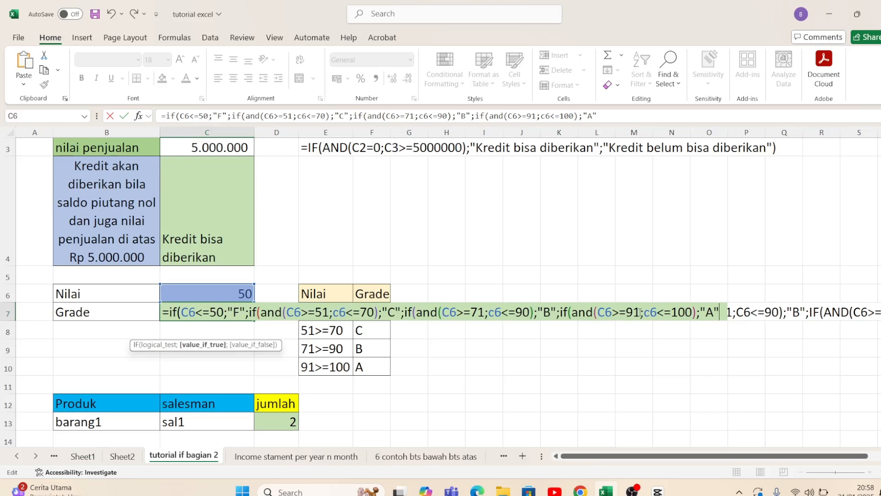
- Close the parentheses of the nested IFs and enter the finished grade formula in C7
type(")")
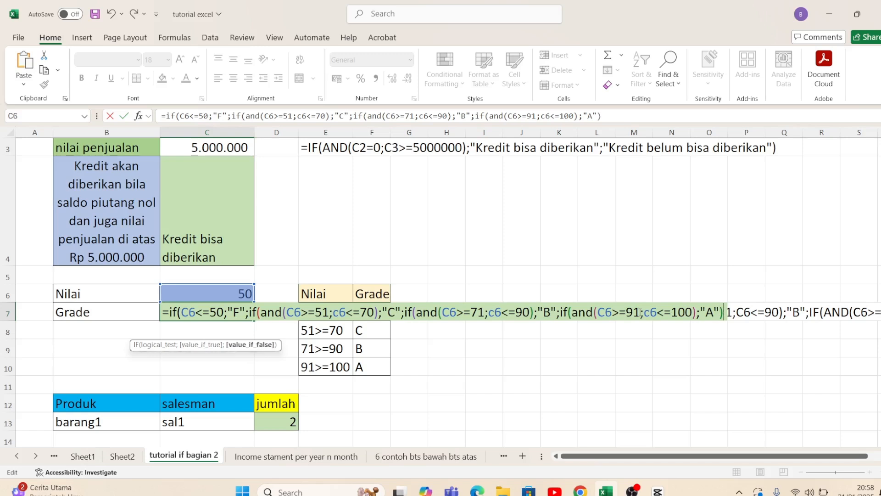
type(")")
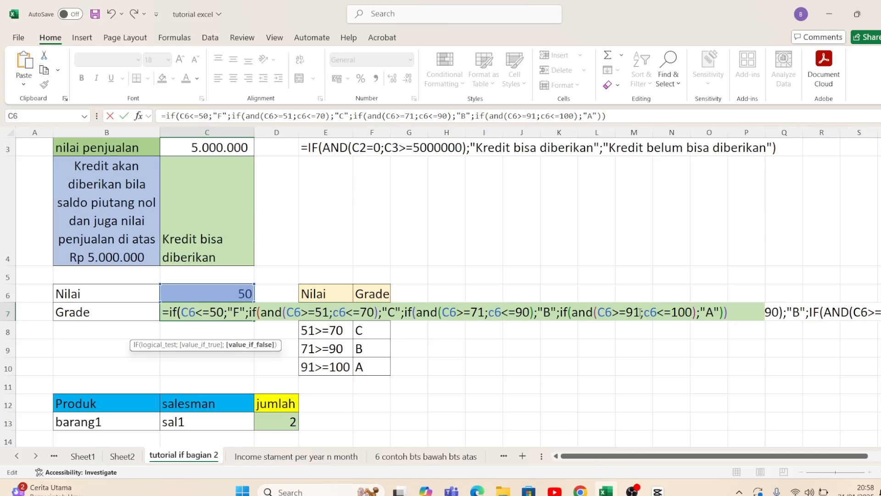
key("Return")
key("Return")
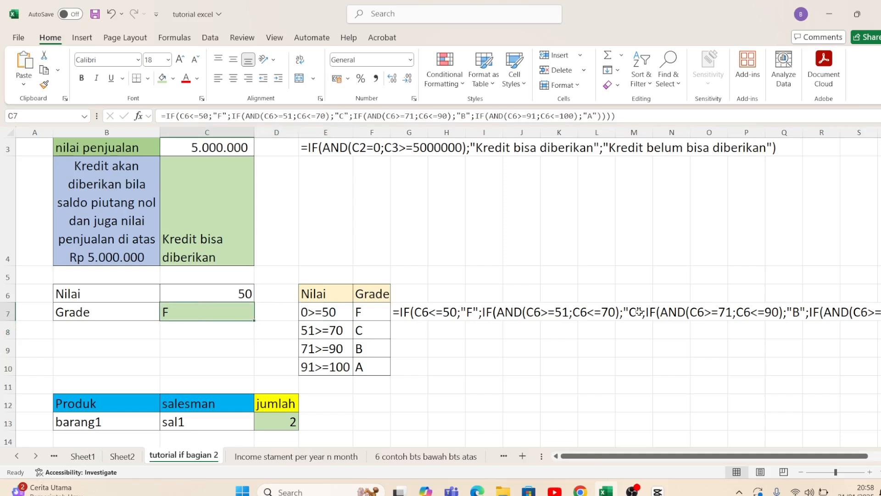
- Test the grade formula by setting the score in C6 to 49
key("Up")
key("Right")
key("Right")
key("Down")
key("Right")
key("Left")
key("Left")
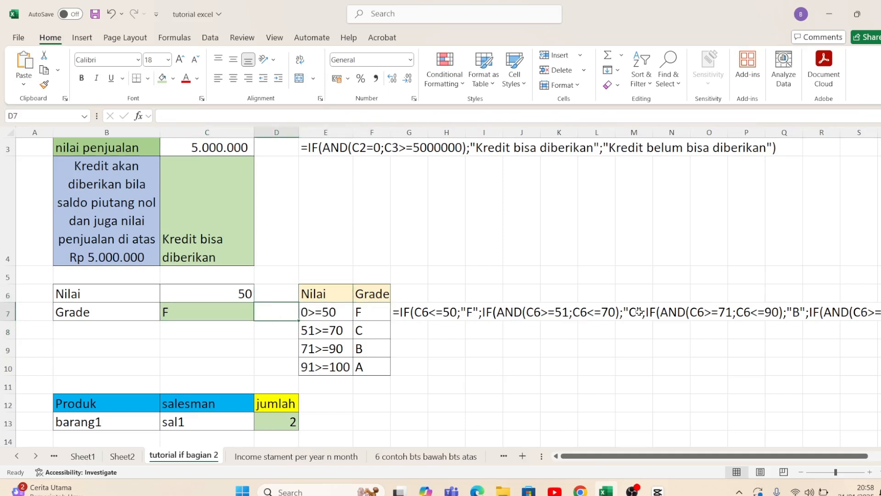
key("Up")
key("Left")
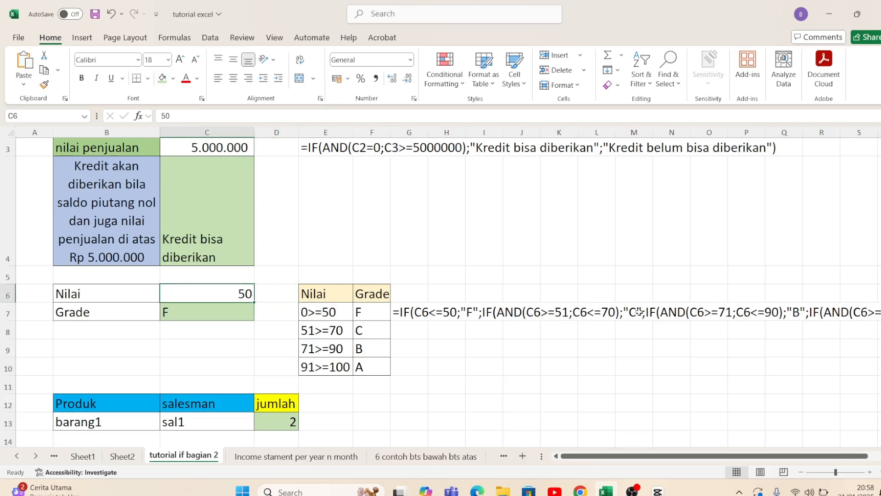
type("49")
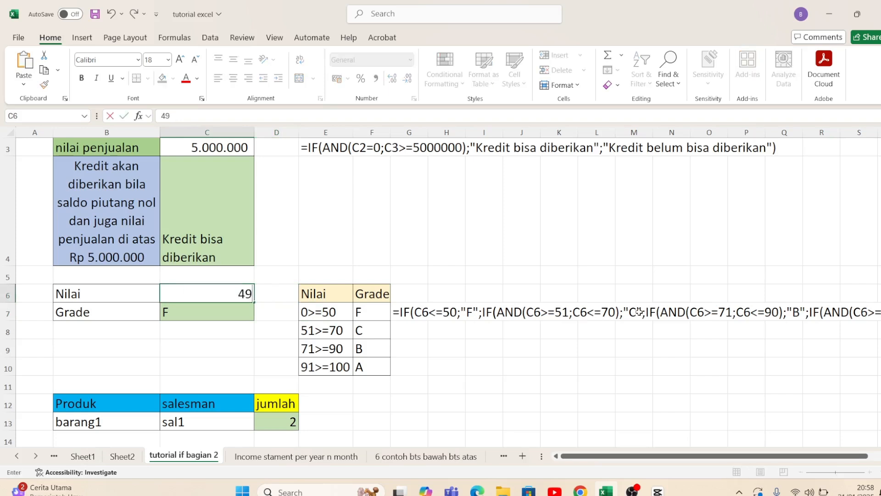
key("Return")
- Set the score in C6 to 52 and compare the grade with the 51 to 70 row of the grade table
key("Up")
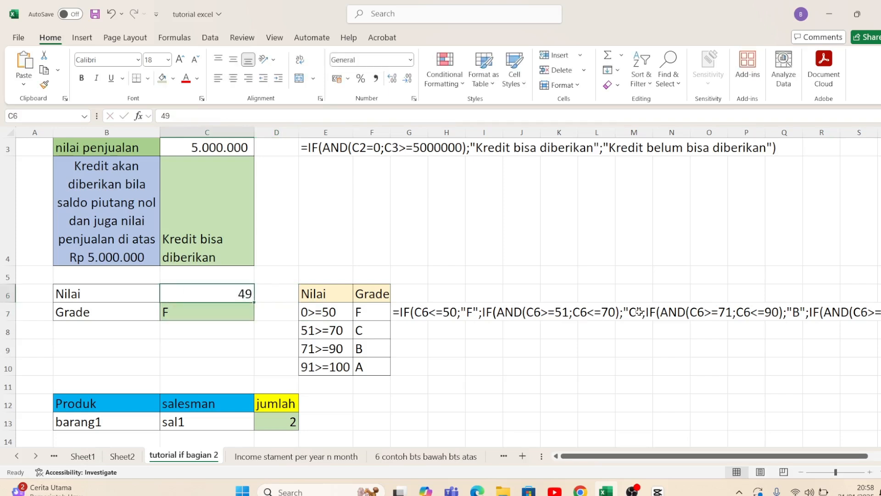
type("52")
key("Return")
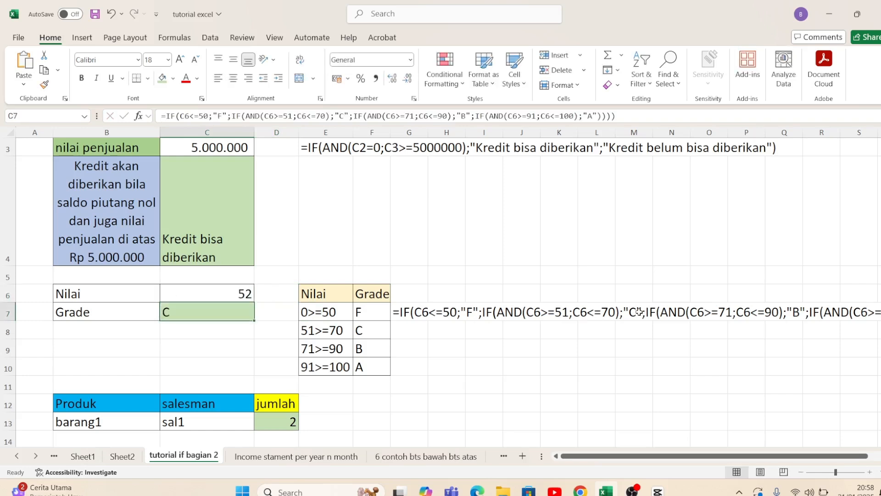
key("Right")
key("Right")
key("Down")
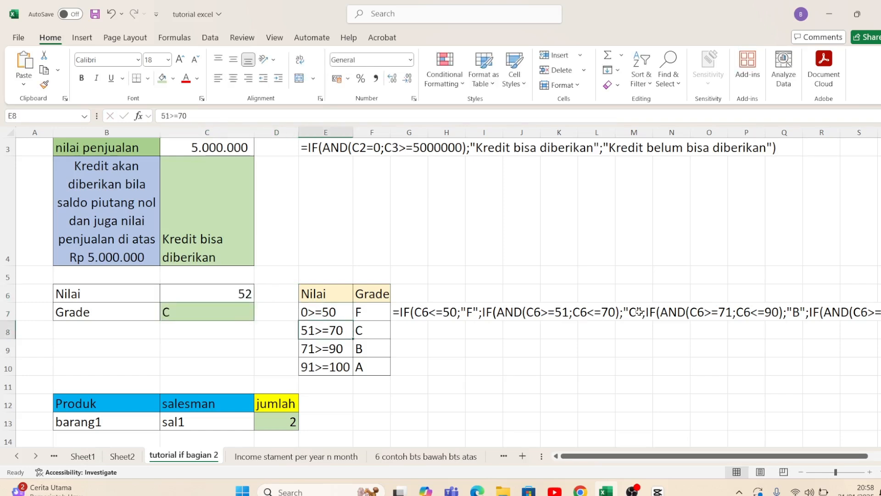
- Set the score in C6 to 72 and compare the grade with the 71 to 90 row of the grade table
key("Left")
key("Up")
key("Left")
key("Up")
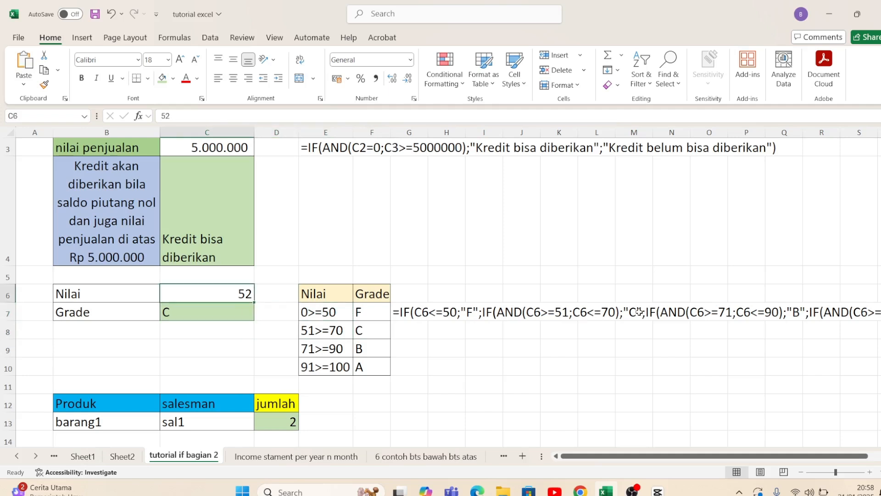
type("72")
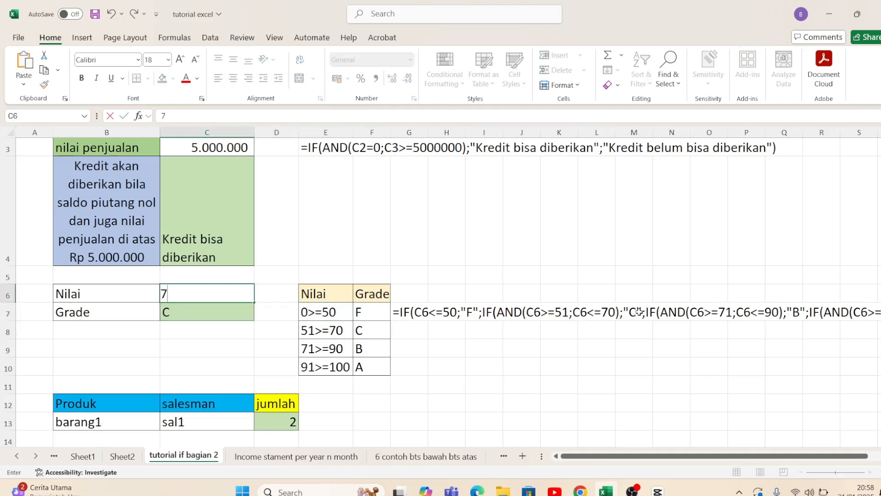
key("Return")
key("Right")
key("Right")
key("Right")
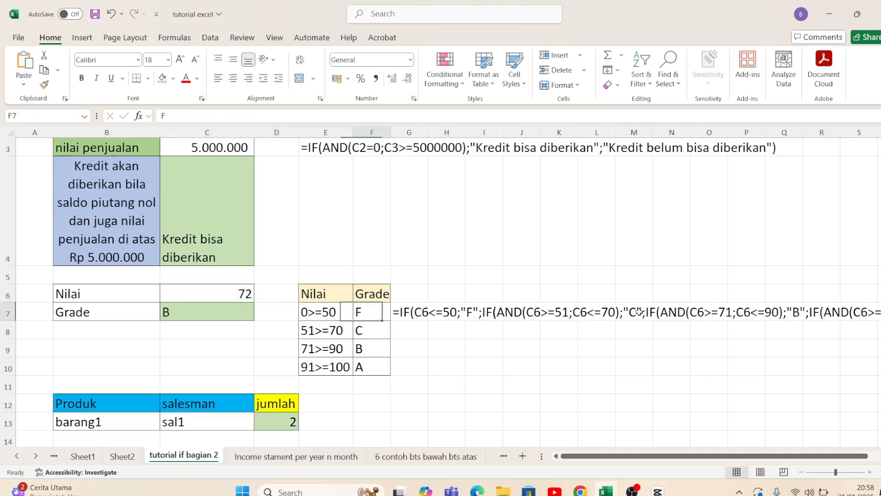
key("Down")
key("Down")
- Set the score in C6 to 92 to test the highest grade range
key("Left")
key("Up")
key("Left")
key("Up")
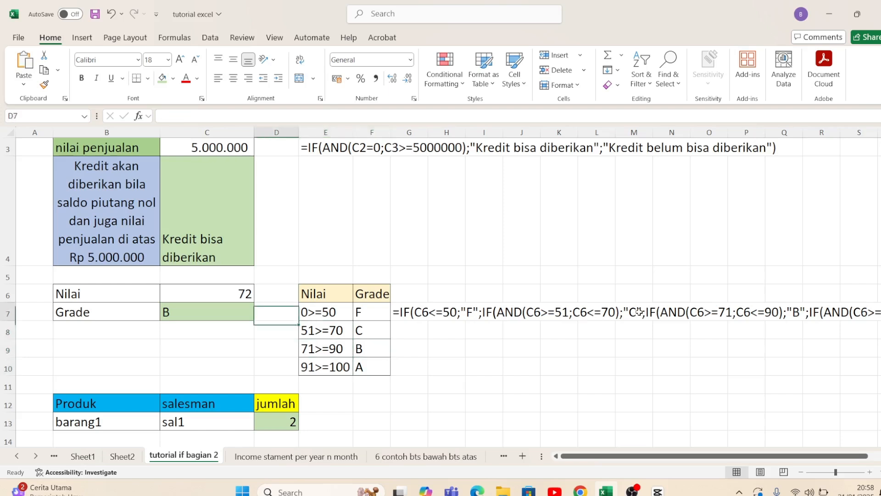
key("Left")
key("Up")
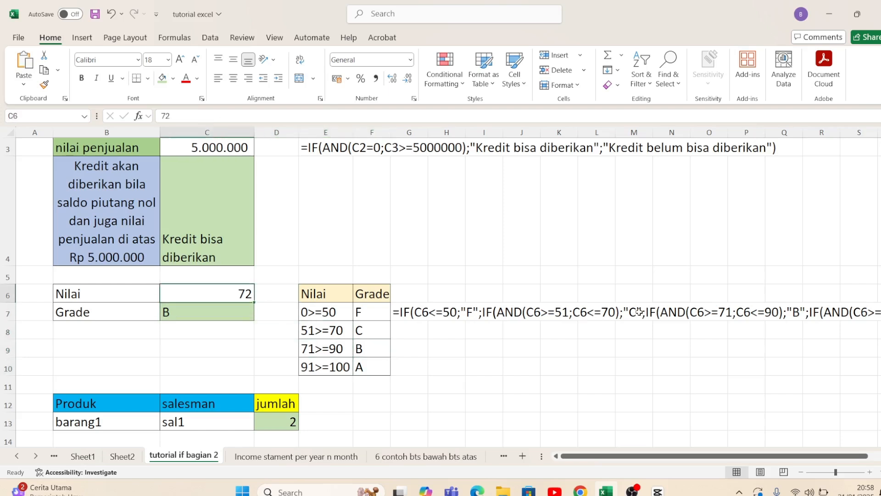
type("92")
key("Return")
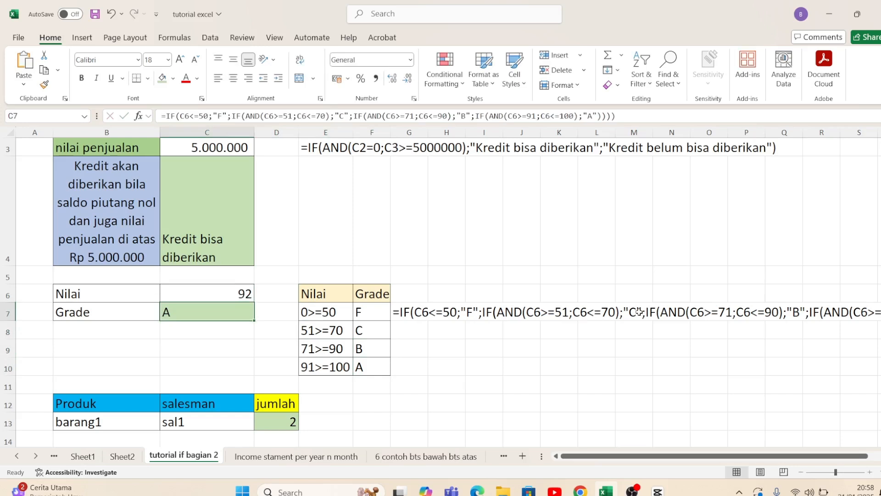
key("Down")
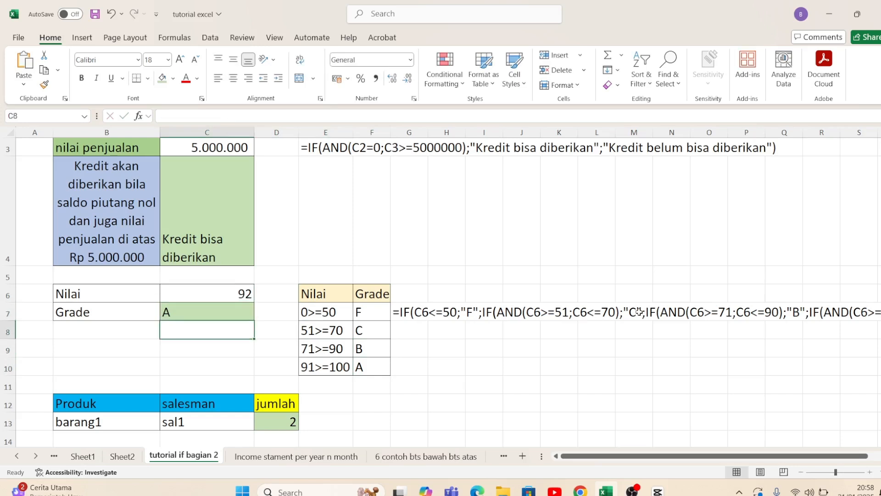
key("Down")
key("Up")
key("Right")
key("Right")
key("Left")
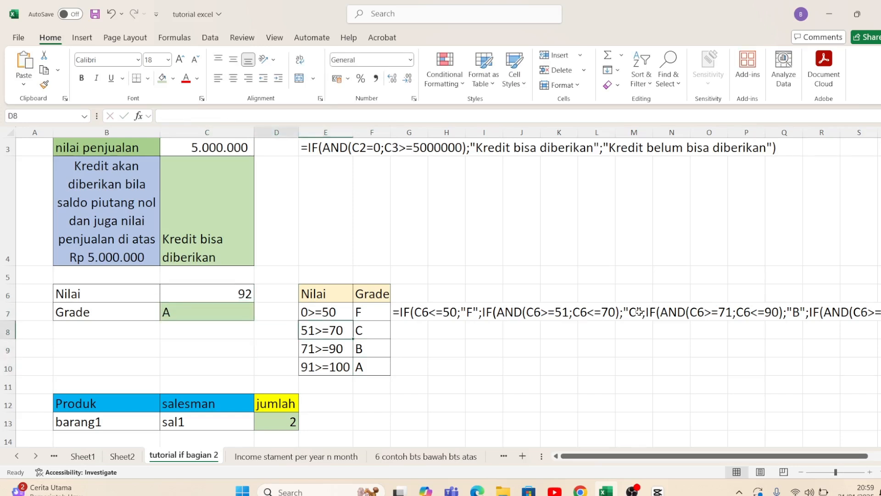
key("Left")
key("Left")
key("Up")
key("Down")
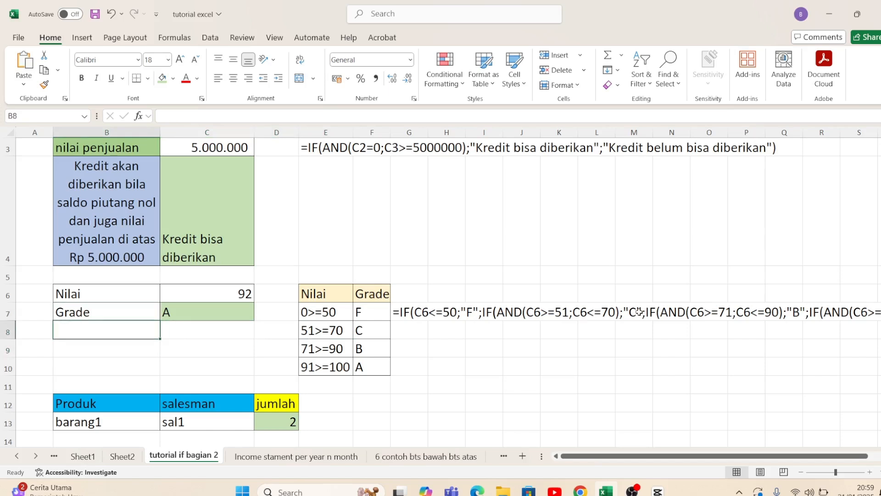
- Look over the Produk and salesman example below the grade table, including its source list
key("Down")
key("Down")
key("Down")
key("Down")
key("Down")
key("Down")
key("Down")
key("Down")
key("Down")
key("Down")
key("Down")
key("Down")
key("Down")
key("Down")
key("Up")
key("Up")
key("Up")
key("Up")
key("Up")
key("Up")
key("Up")
key("Up")
key("Up")
key("Up")
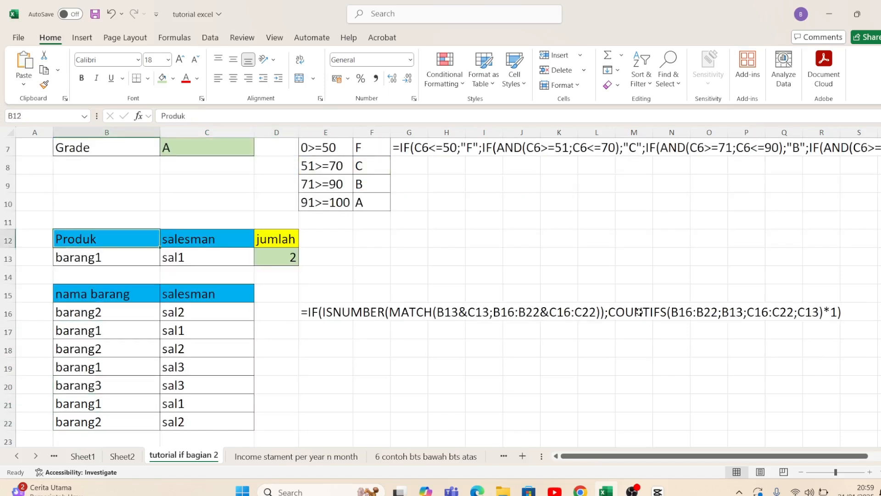
- Examine the Produk and salesman criteria in B13 and C13 and their headers
key("Right")
key("Down")
key("Left")
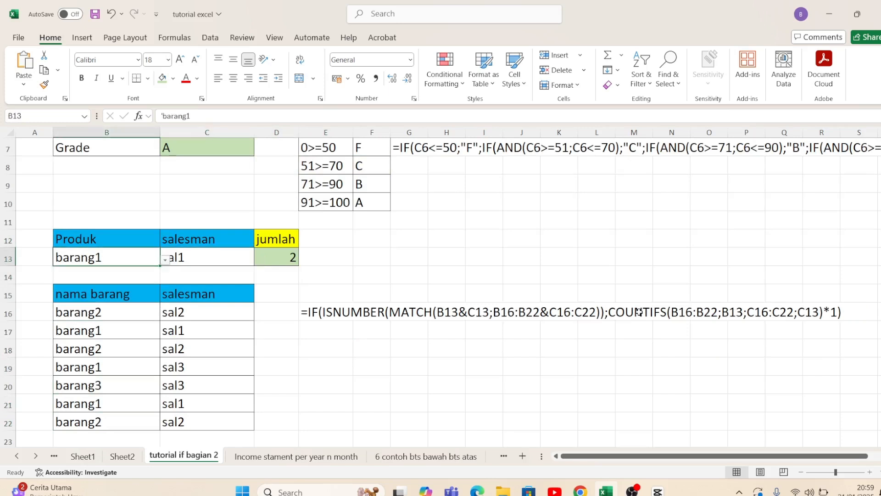
key("Left")
key("Right")
key("Right")
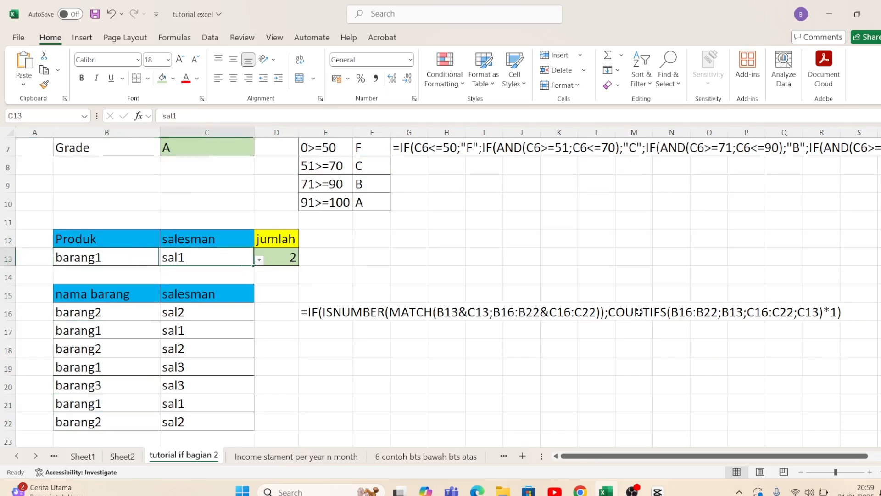
key("Up")
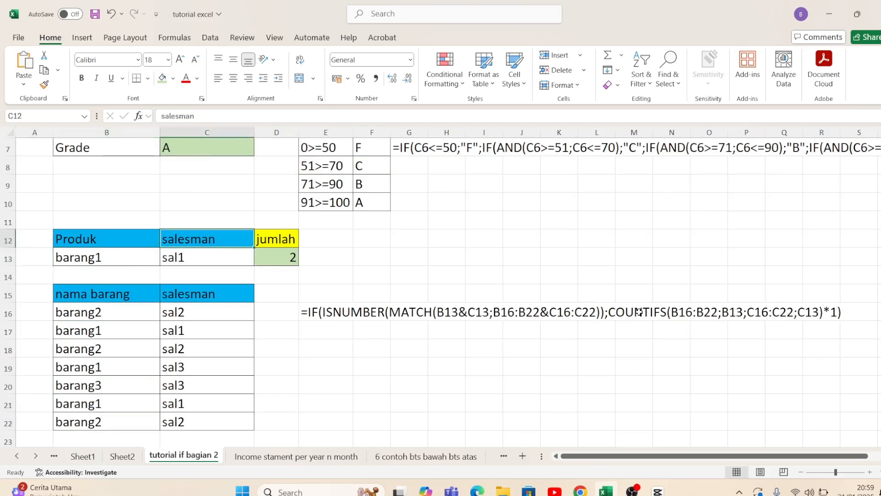
key("Down")
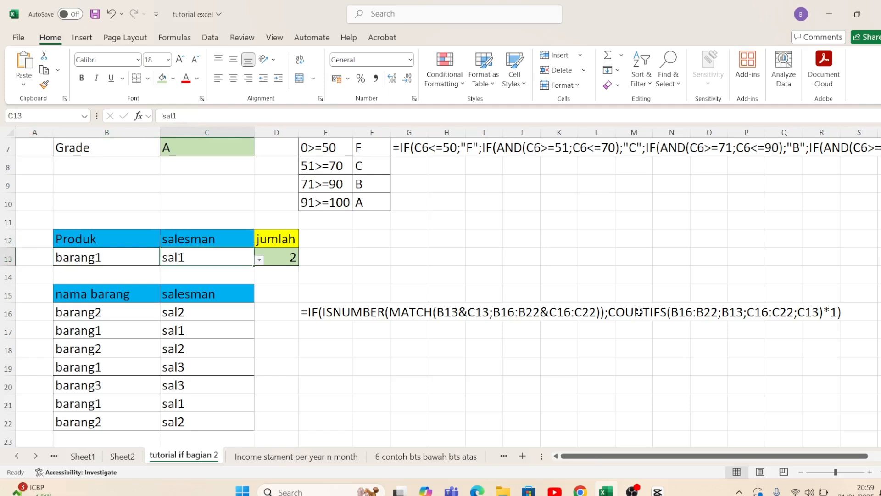
key("Left")
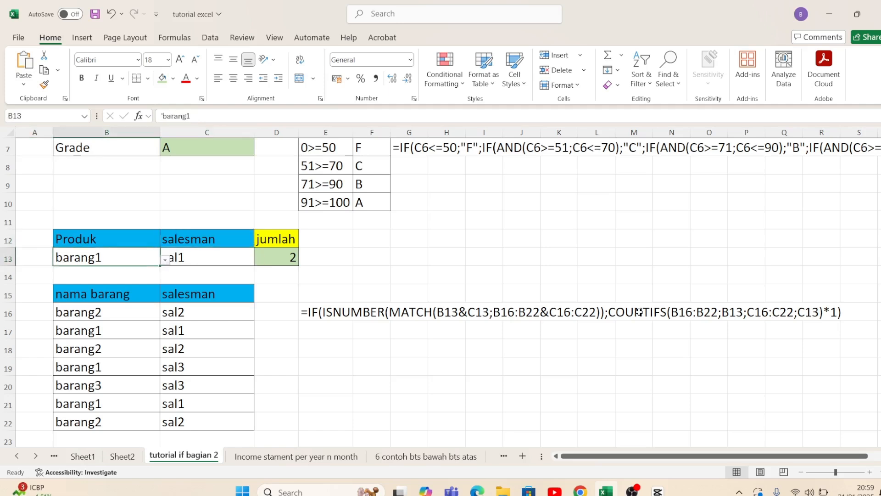
key("Right")
key("Right")
key("Left")
key("Left")
key("Right")
key("Right")
key("Left")
key("Left")
key("Down")
key("Up")
key("Up")
key("Down")
- Clear the existing jumlah formula from D13
left_click(274, 254)
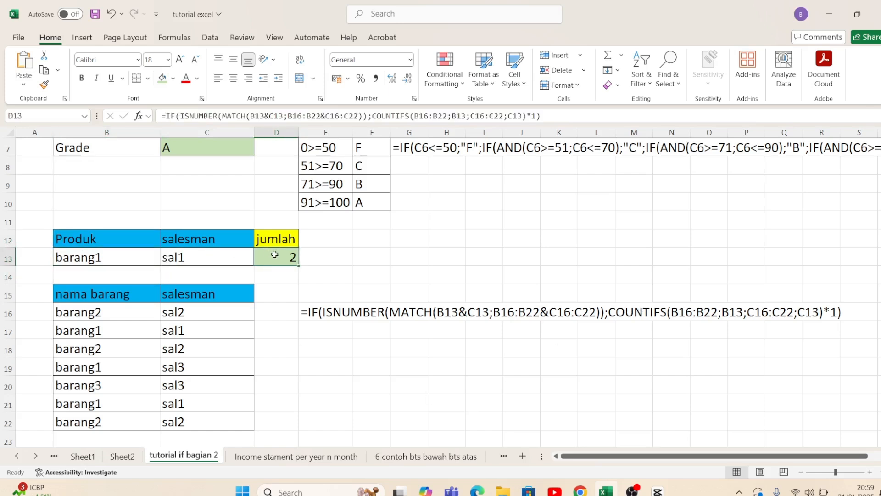
key("Delete")
key("Down")
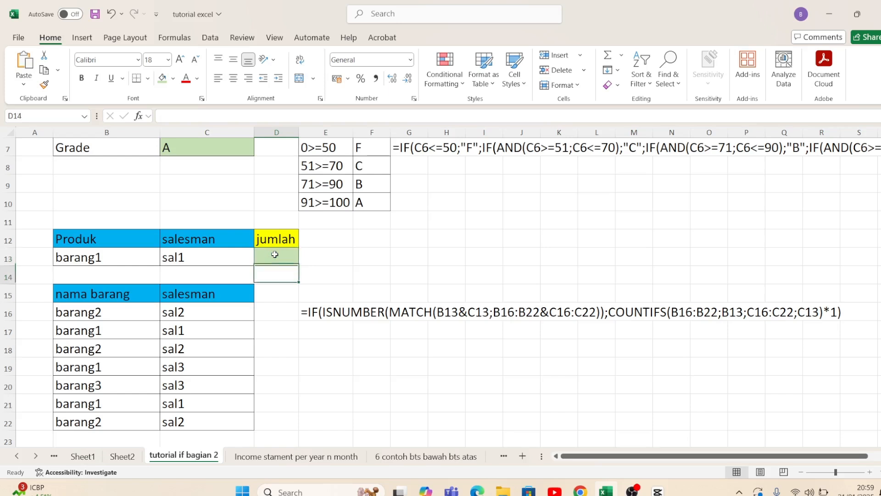
- Examine the nama barang and salesman list in B15:C22 against the criteria in row 13 that jumlah must count
key("Left")
key("Left")
key("Down")
key("Down")
key("Down")
key("Up")
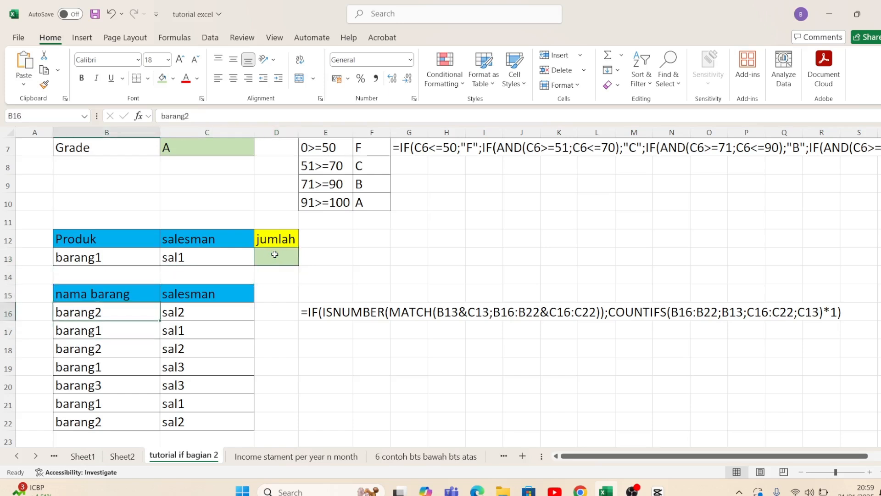
key("Up")
key("Down")
key("Down")
key("Down")
key("Down")
key("Down")
key("Down")
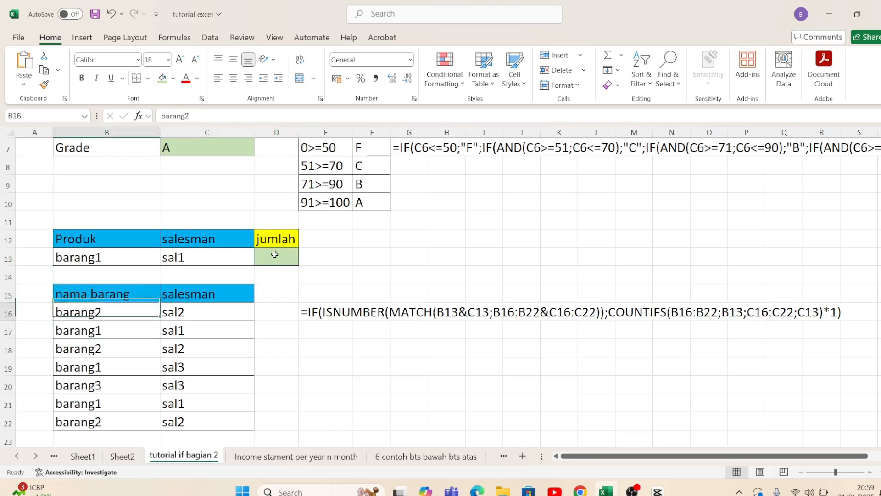
key("Up")
key("Up")
key("Up")
key("Up")
key("Up")
key("Up")
key("Up")
key("Up")
key("Up")
key("Up")
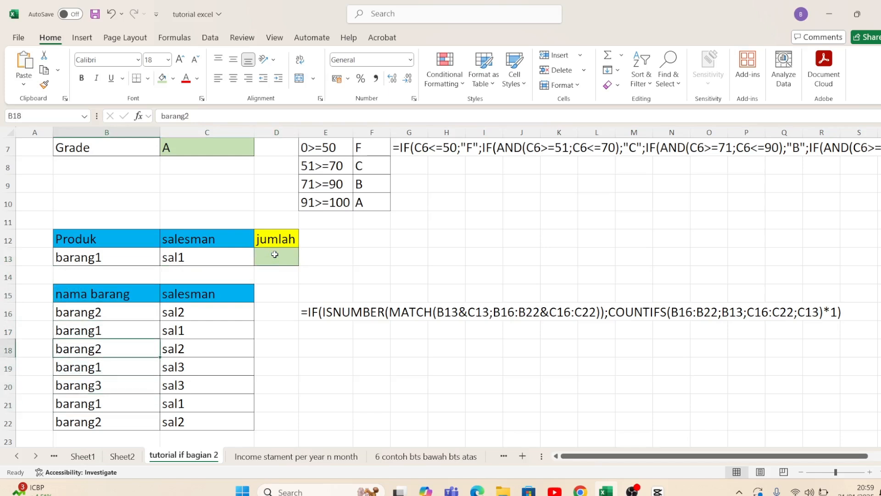
key("Down")
key("Down")
key("Right")
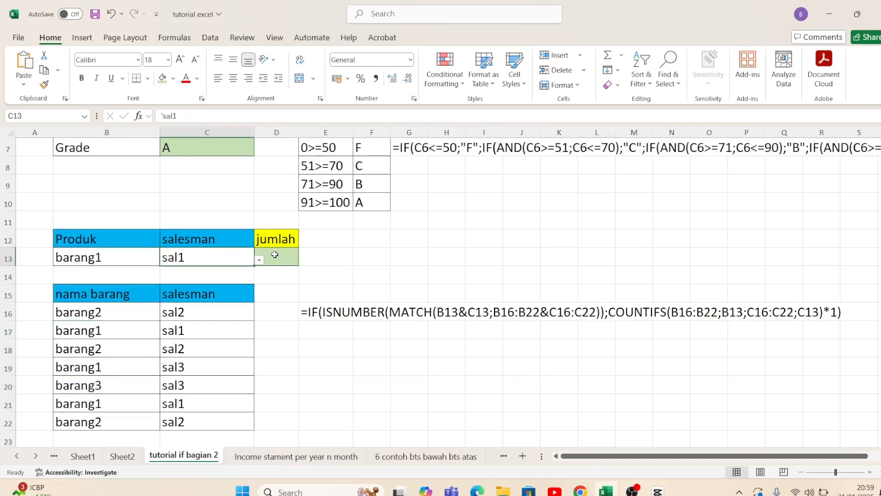
key("Right")
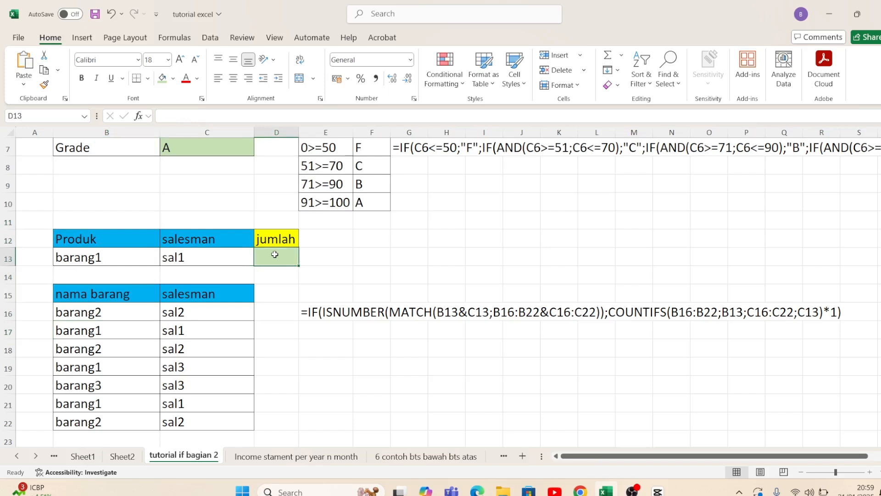
key("Left")
key("Left")
key("Down")
key("Down")
key("Down")
key("Down")
key("Down")
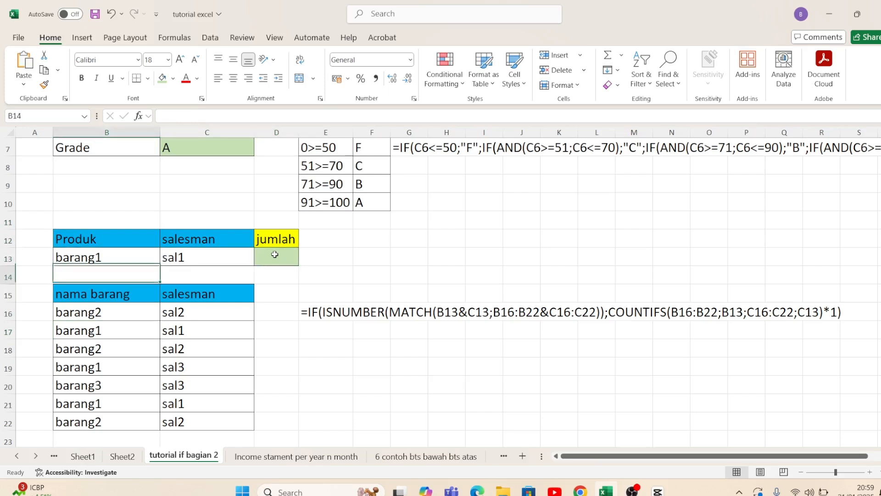
- Compare the barang1 and sal1 rows of the nama barang list with the criteria in row 13
key("Up")
key("Right")
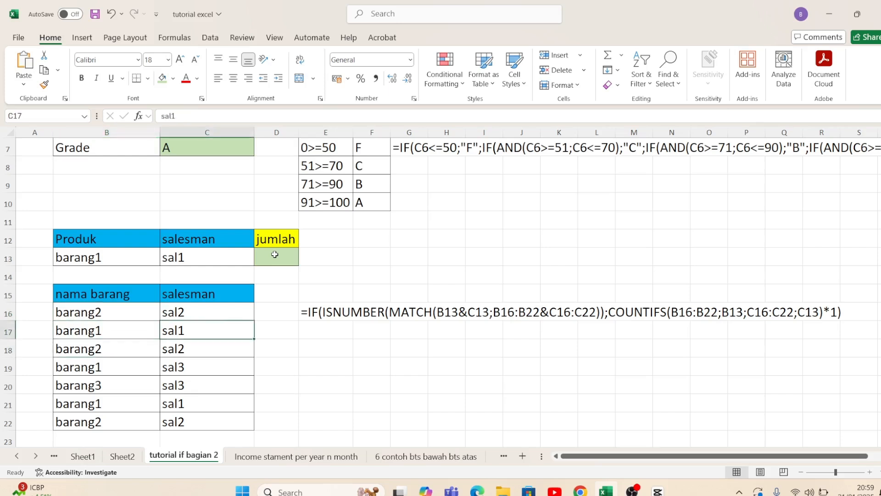
key("Left")
key("Down")
key("Down")
key("Down")
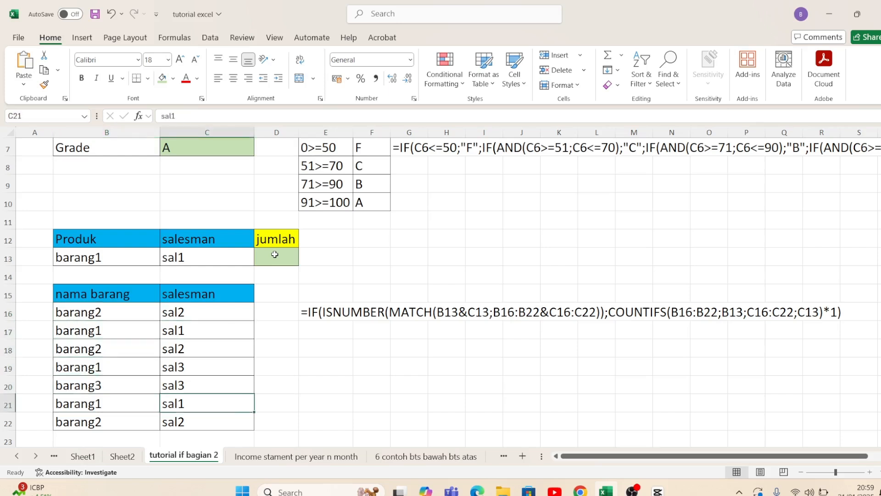
key("Up")
key("Up")
key("Up")
key("Up")
key("Up")
key("Up")
key("Up")
key("Up")
key("Down")
key("Right")
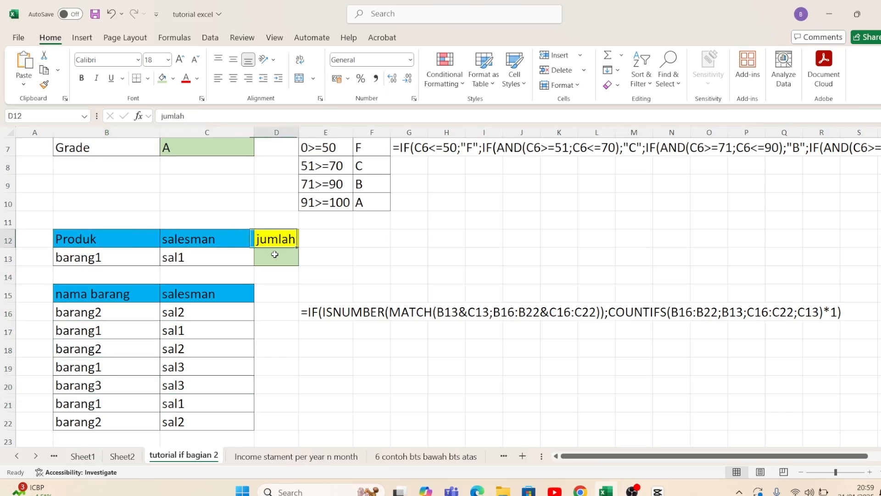
- Start an IF formula in D13 whose test is MATCH with B13&C13 as the lookup value
key("Right")
key("Right")
key("Left")
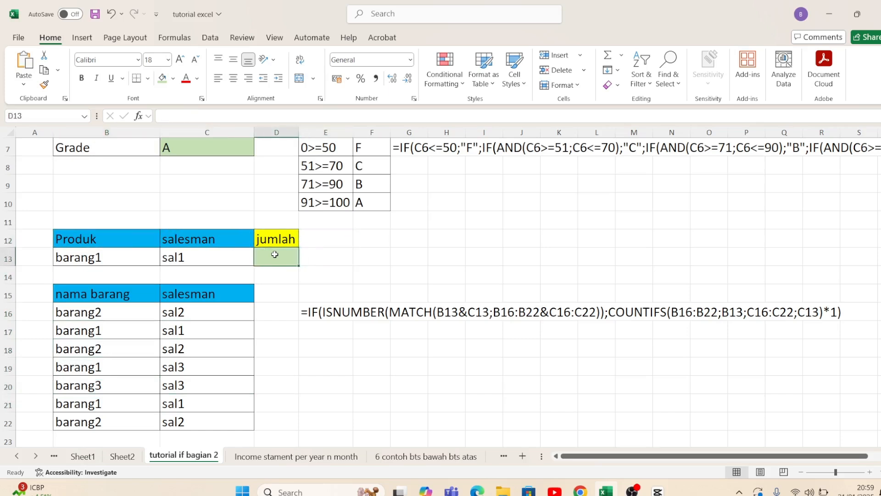
type("=IF")
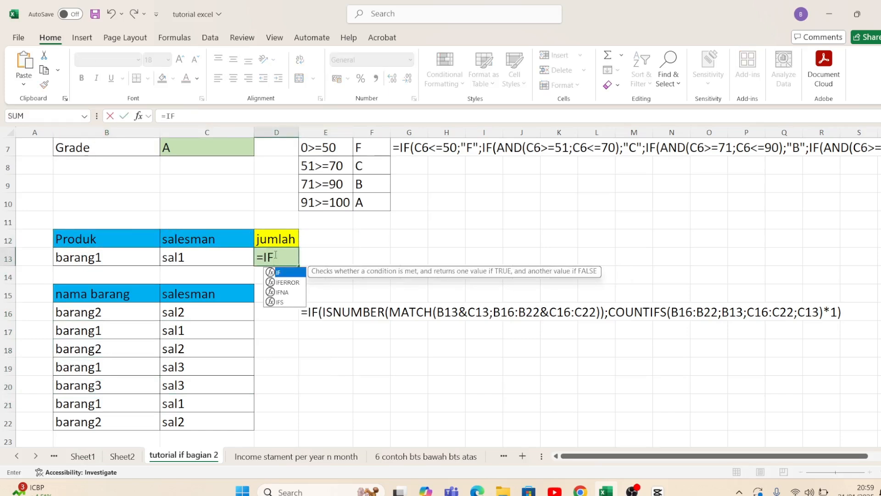
type("(")
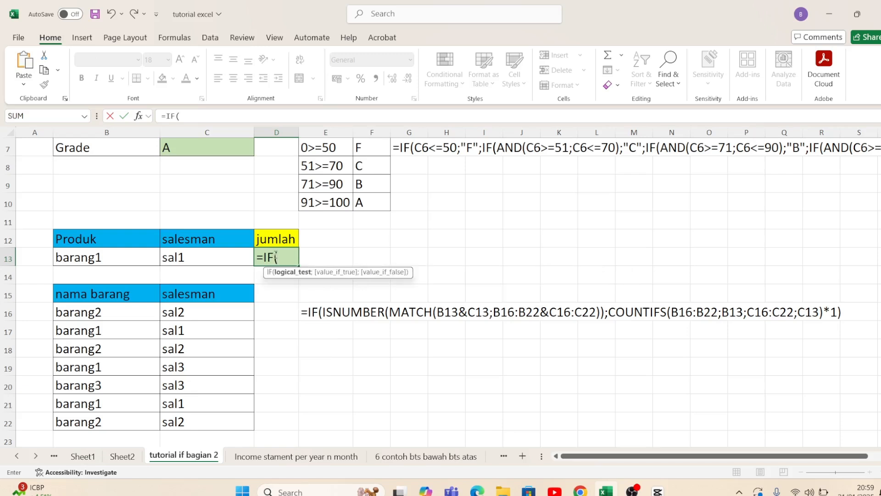
type("MATCH")
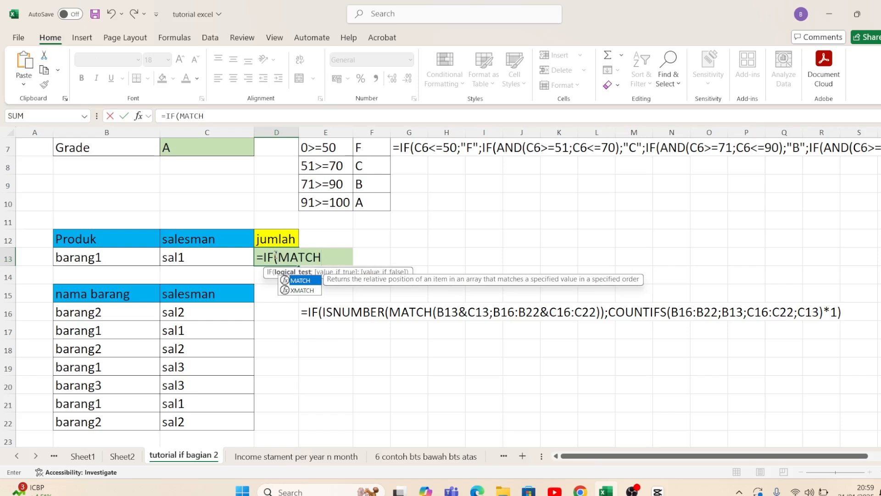
type("(")
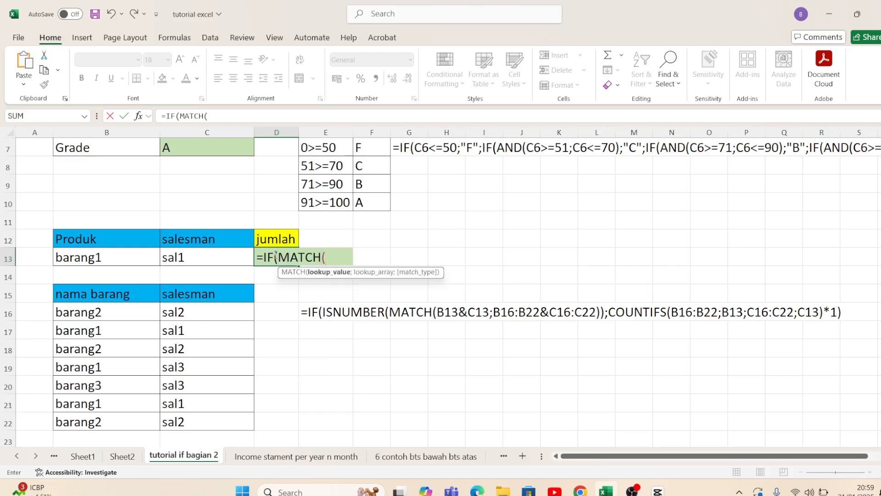
key("Left")
key("Left")
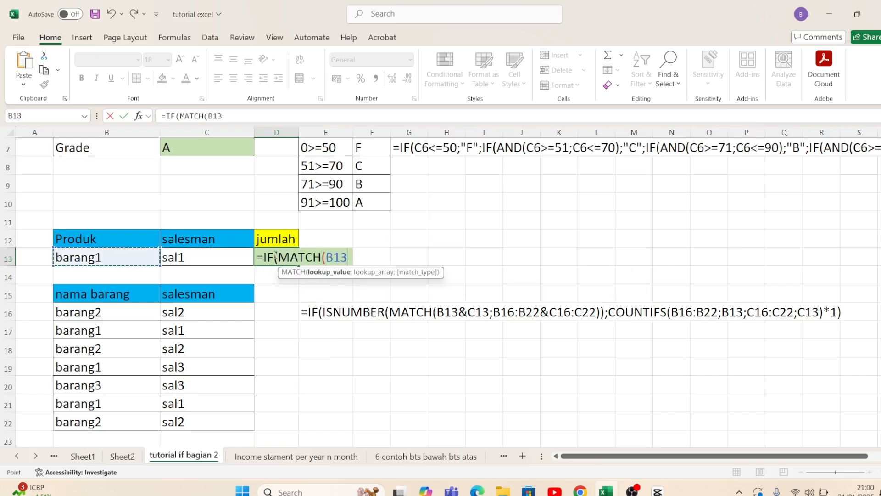
type("&")
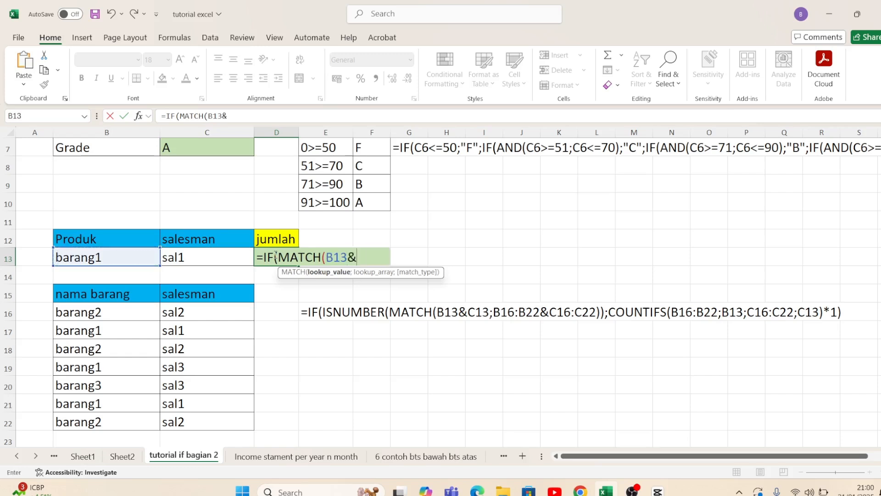
key("Left")
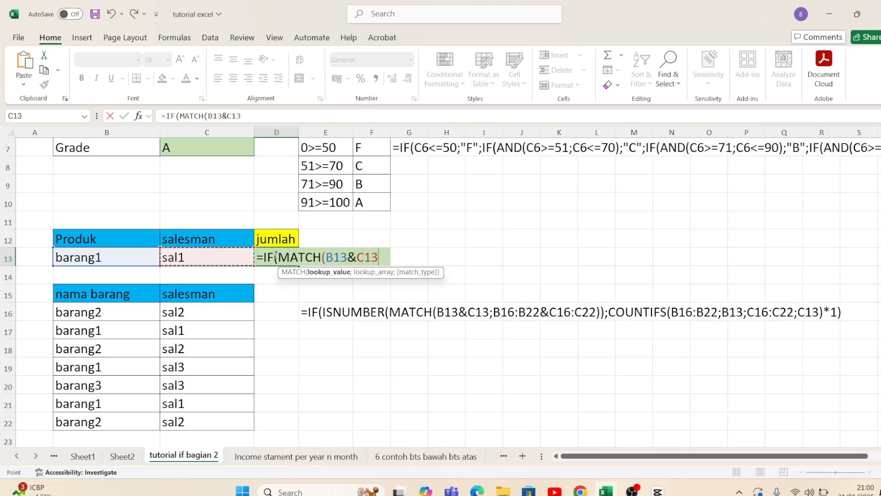
type(";")
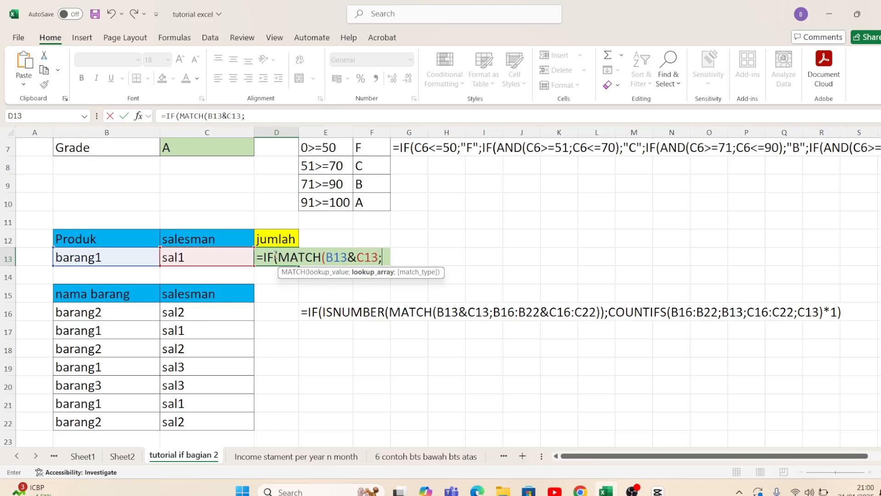
- Set B16:B22&C16:C22 as the MATCH lookup array and close the parentheses
left_click(107, 318)
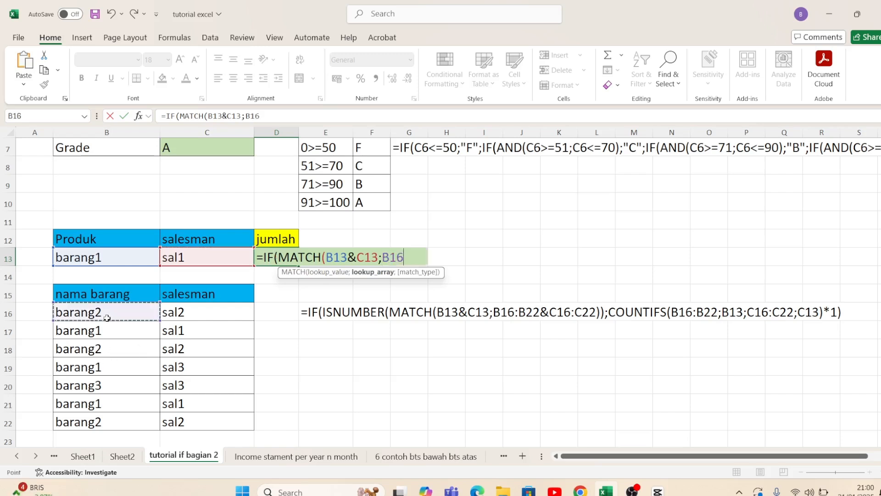
left_click_drag(107, 318, 111, 418)
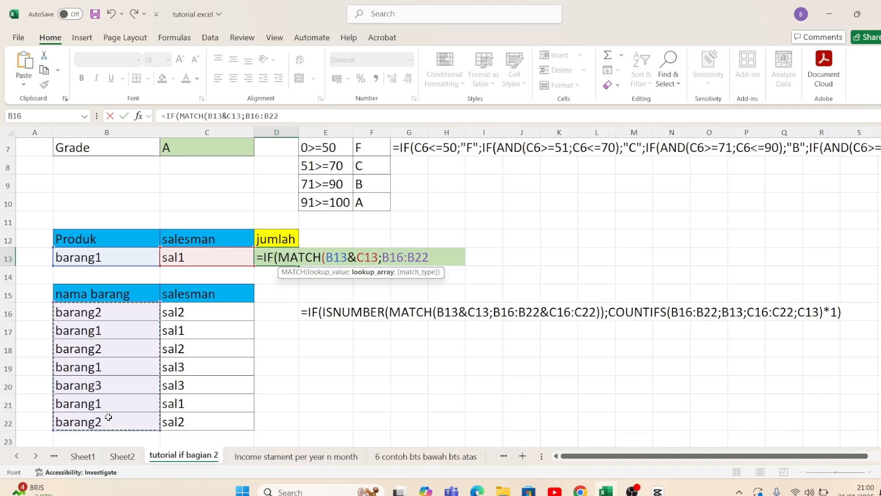
type("&")
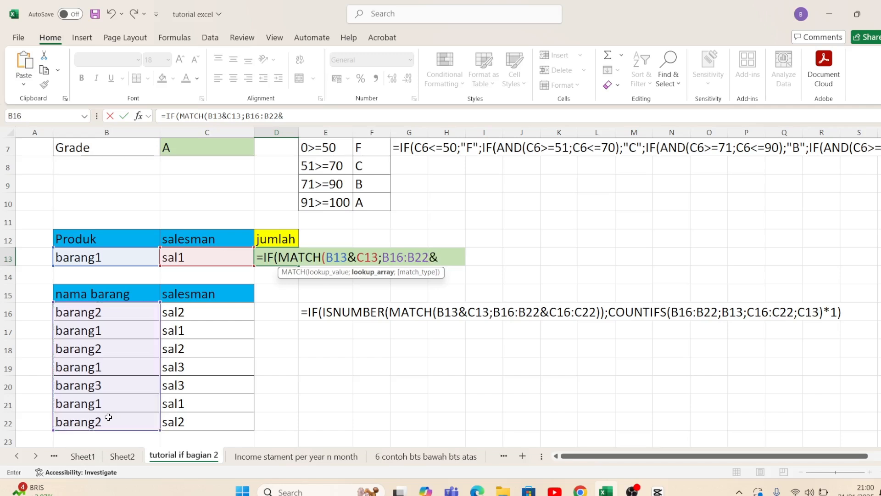
left_click(174, 310)
key("shift+Down")
key("shift+Down")
key("shift+Down")
key("shift+Down")
key("shift+Down")
key("shift+Down")
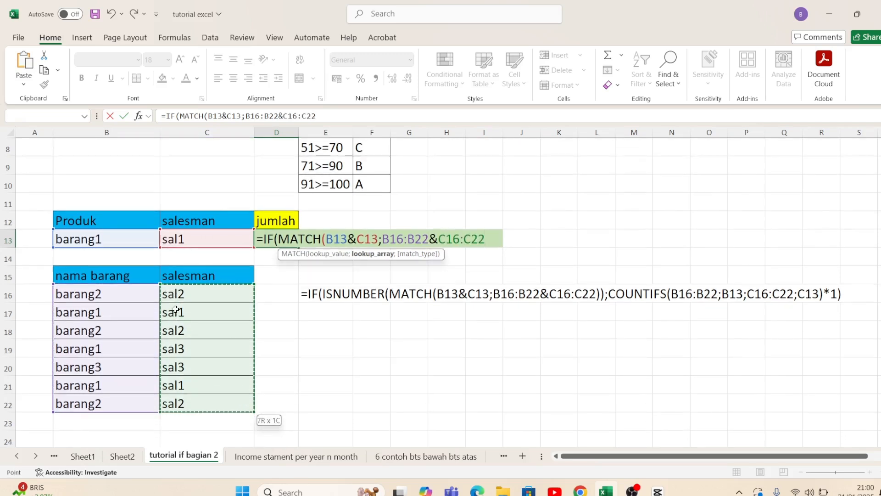
type(")")
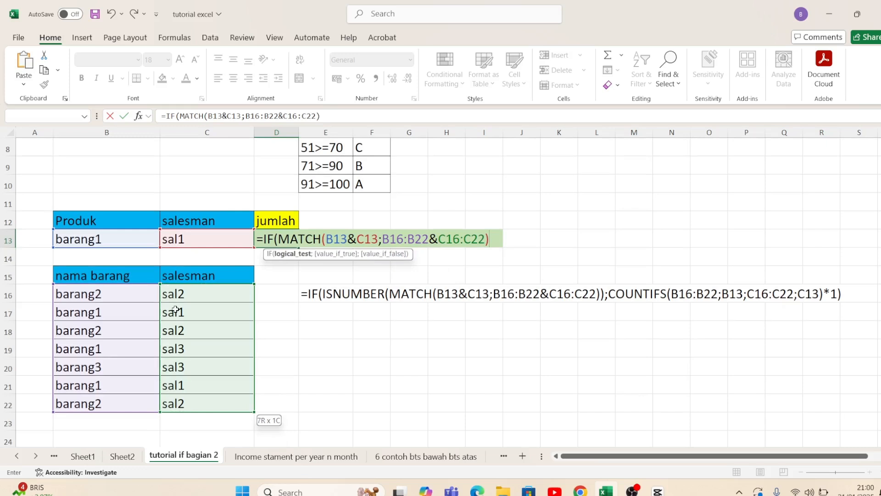
type(")")
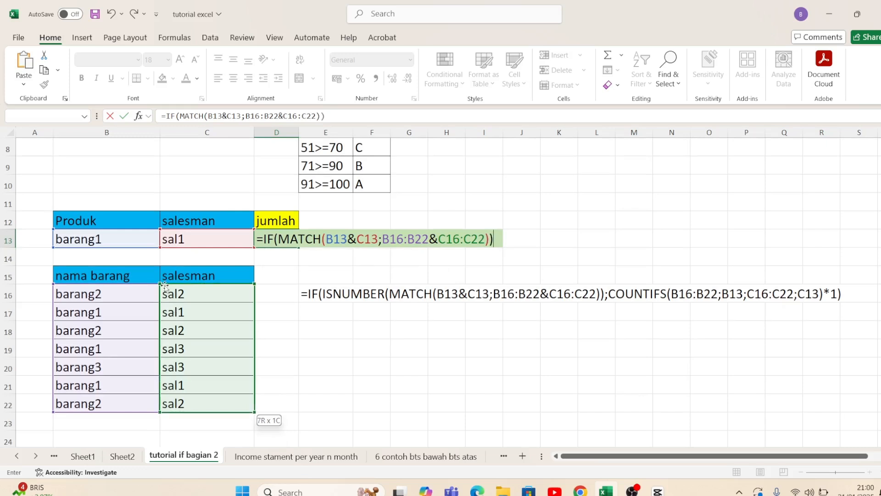
- Evaluate the MATCH part of the D13 formula on its own, and restore the formula text
left_click(287, 236)
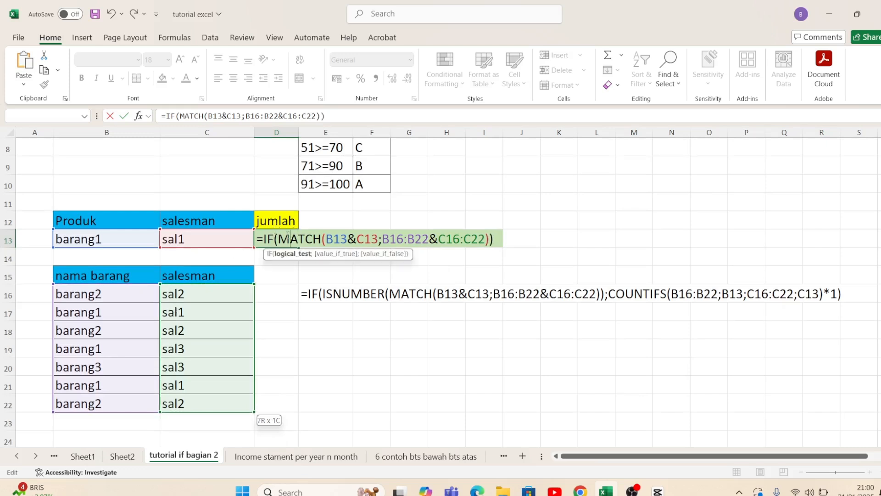
key("Left")
key("shift+Right")
key("shift+Right")
key("shift+Right")
key("shift+Right")
key("shift+Right")
key("shift+Right")
key("shift+Right")
key("shift+Right")
key("shift+Right")
key("shift+Right")
key("shift+Right")
key("shift+Right")
key("shift+Right")
key("shift+Right")
key("shift+Right")
key("shift+Right")
key("shift+Right")
key("shift+Right")
key("shift+Right")
key("shift+Right")
key("shift+Right")
key("shift+Right")
key("shift+Right")
key("shift+Right")
key("shift+Right")
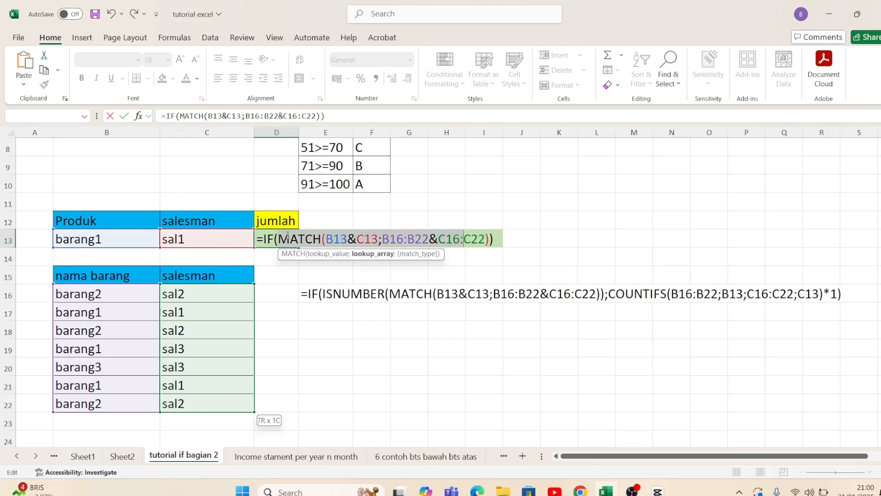
key("shift+Right")
key("shift+Right")
key("shift+Right")
key("shift+Right")
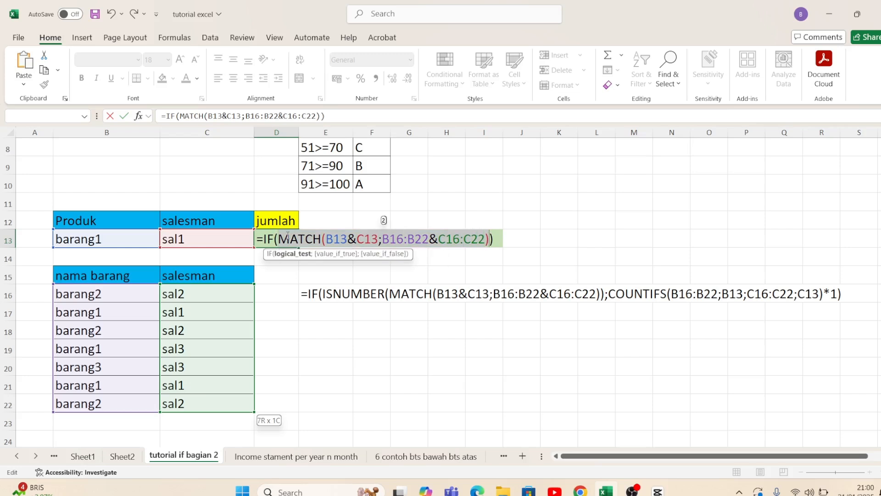
type("2")
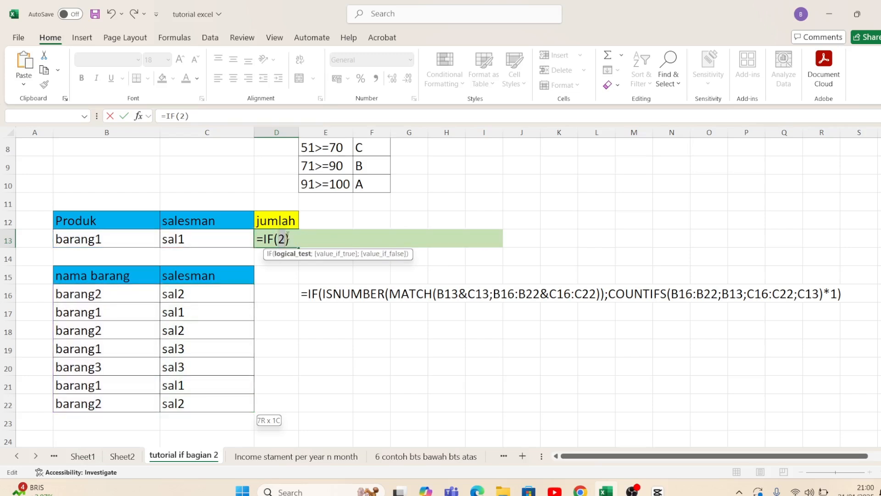
key("ctrl+z")
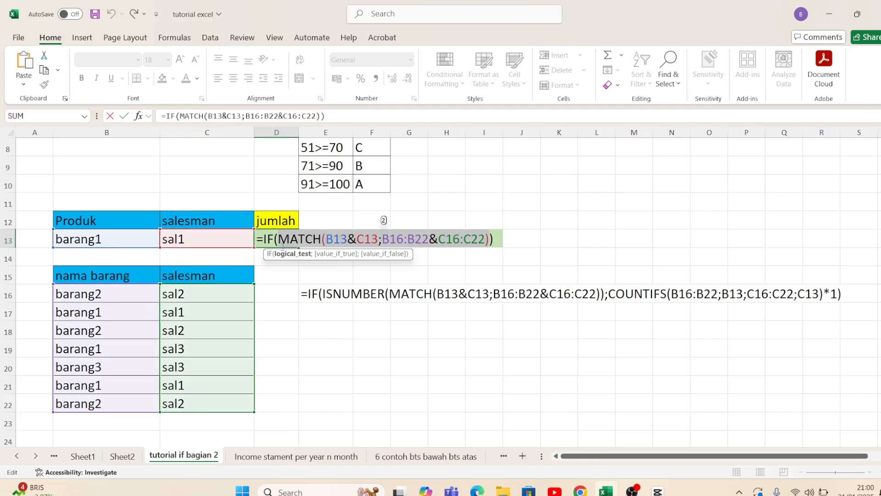
- Wrap the MATCH expression in the D13 formula with ISNUMBER
left_click(283, 246)
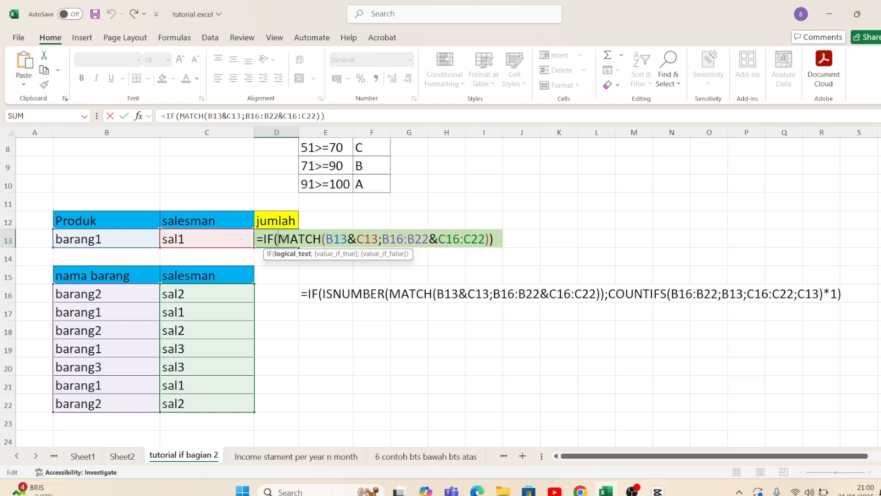
type("ISNUM")
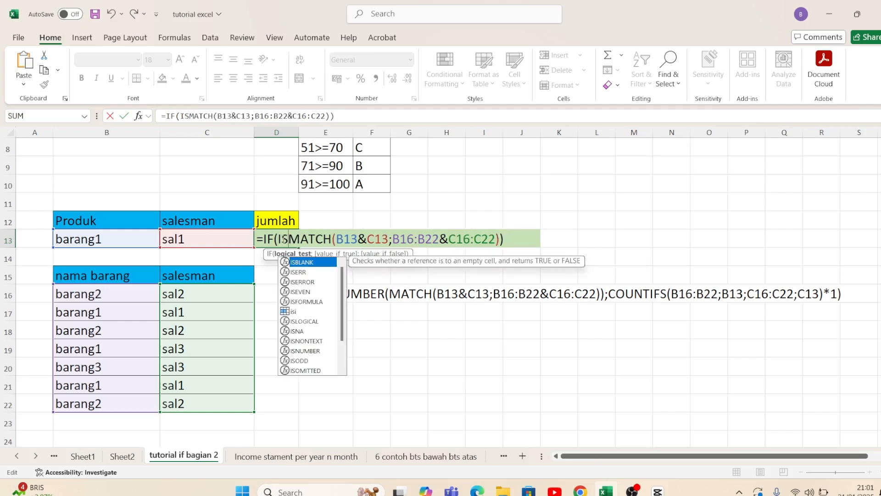
key("Tab")
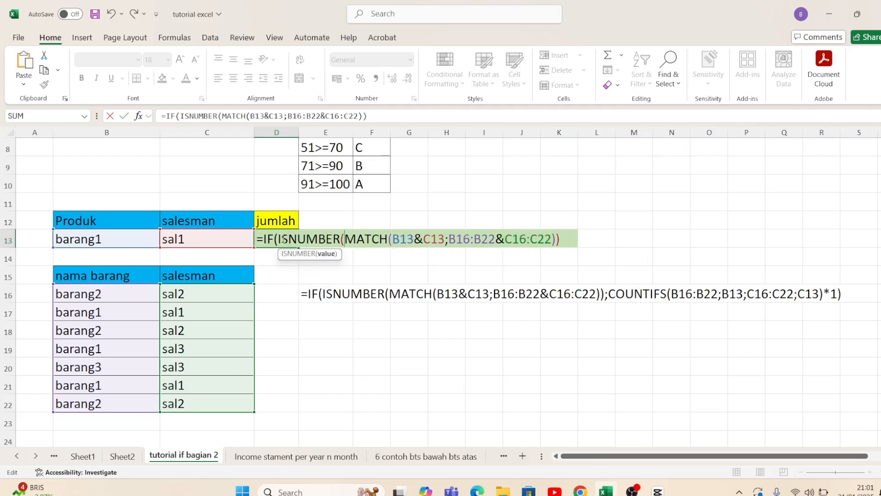
- Evaluate the whole ISNUMBER(MATCH) test in the D13 formula, and restore the formula text
left_click(566, 236)
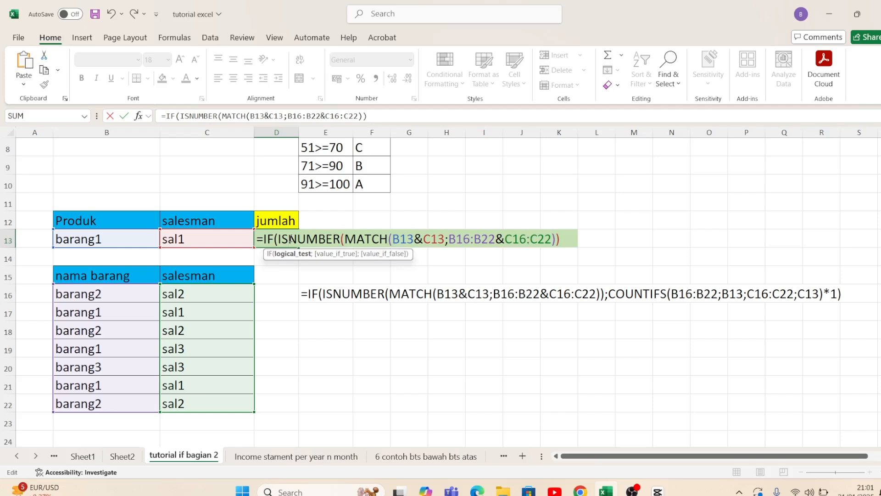
key("shift+End")
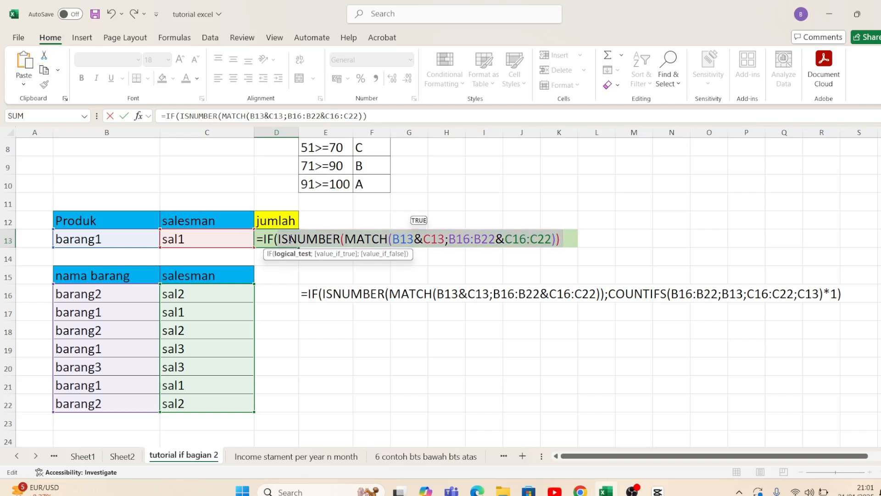
key("F9")
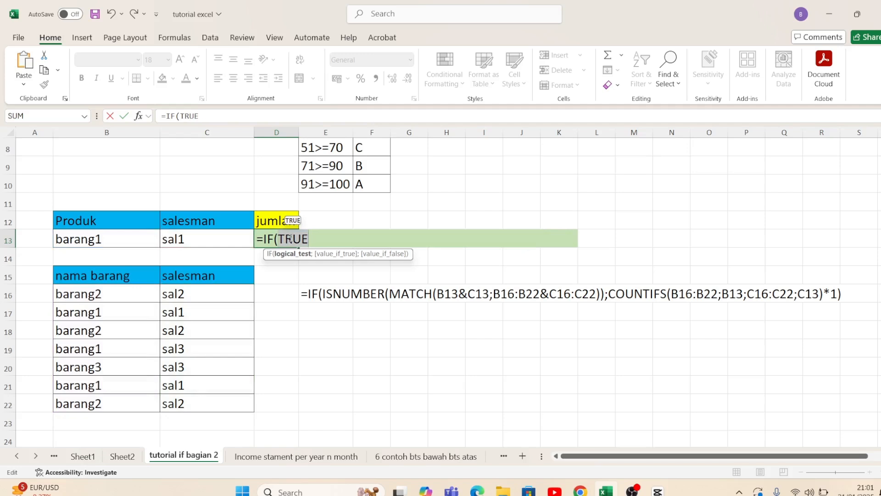
key("ctrl+z")
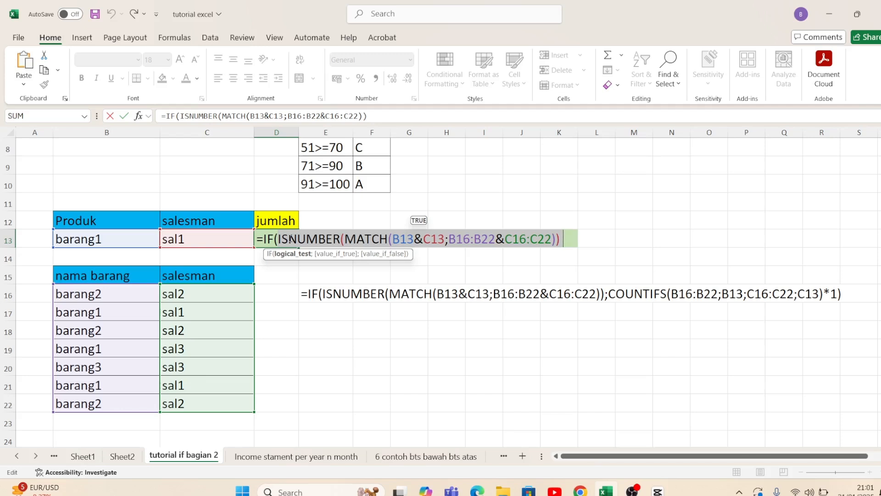
- Begin the value-if-true argument of the D13 IF formula with a COUNTIFS function
key("Right")
type(";")
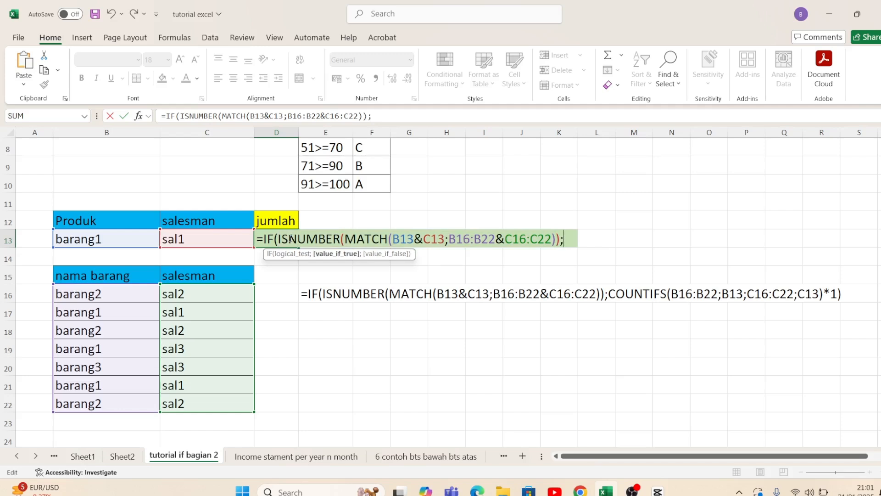
type("COUNI")
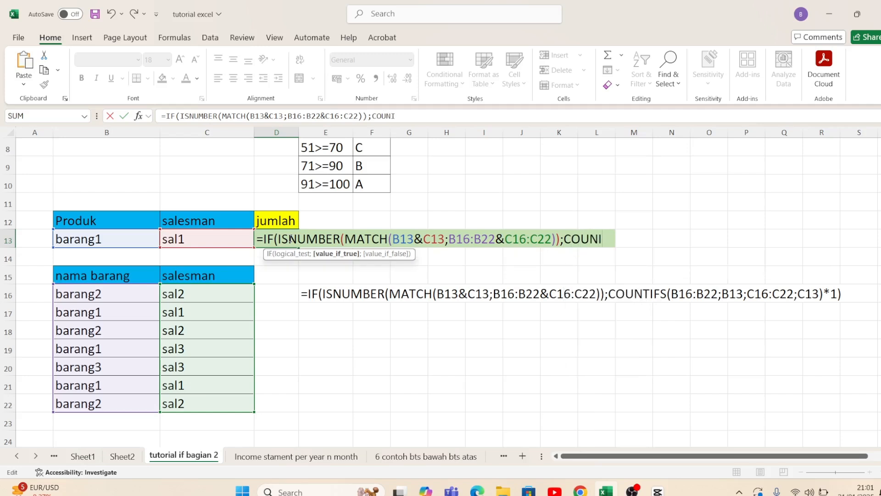
key("BackSpace")
type("T")
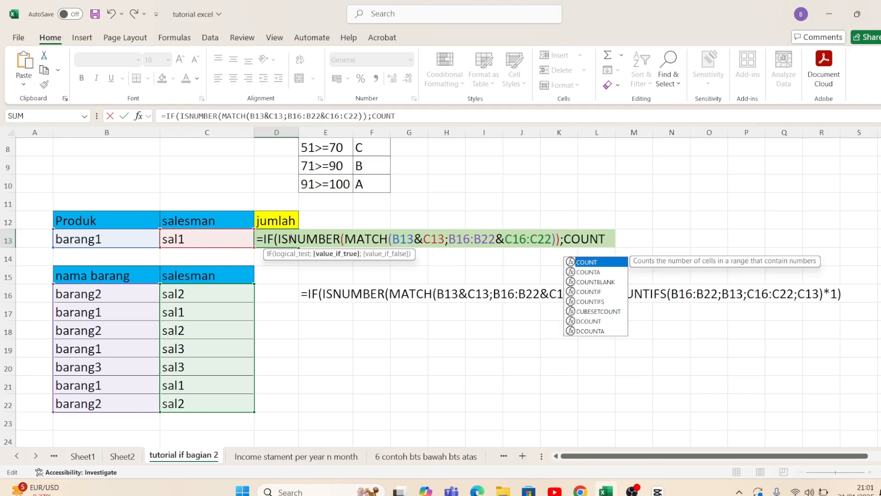
type("IFS(")
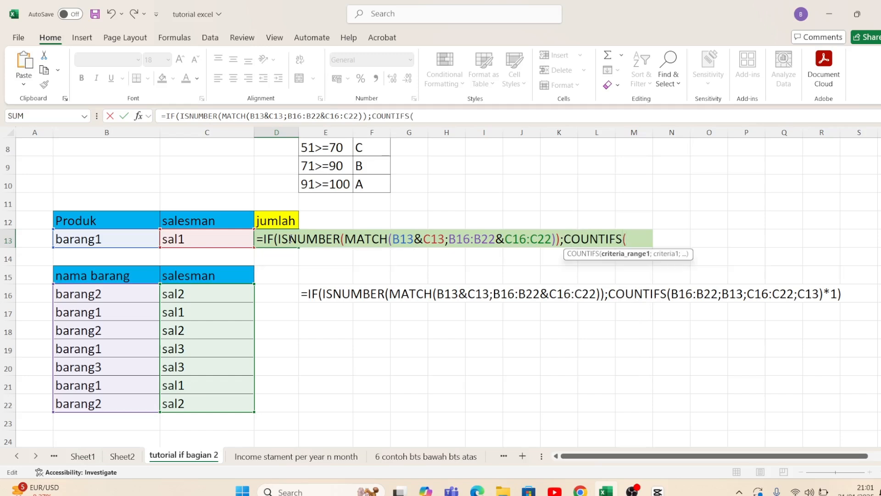
- Set B16:B22 as the first criteria range of COUNTIFS in the D13 formula
left_click(68, 286)
key("shift+Down")
key("shift+Down")
key("shift+Down")
key("shift+Down")
key("shift+Down")
key("shift+Down")
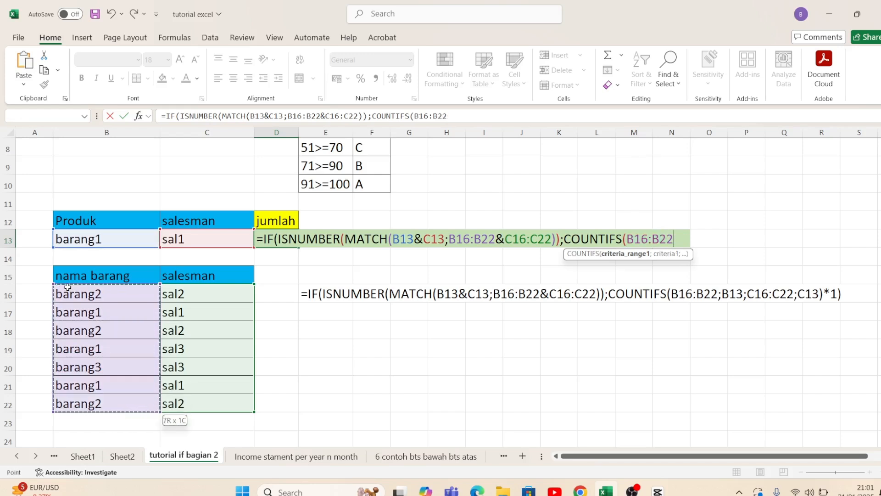
type(";")
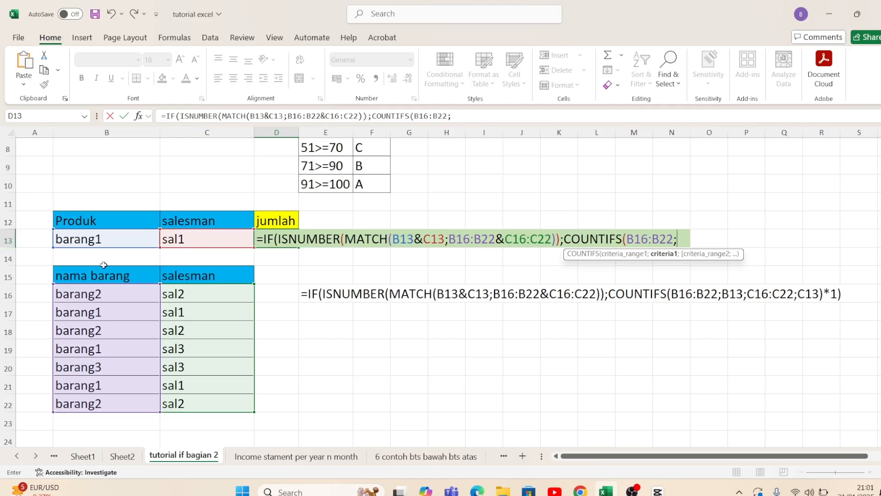
- Add the salesman range C16:C22 to the COUNTIFS function in D13 and close its parenthesis
left_click(175, 291)
key("shift+Down")
key("shift+Down")
key("shift+Down")
key("shift+Down")
key("shift+Down")
key("shift+Down")
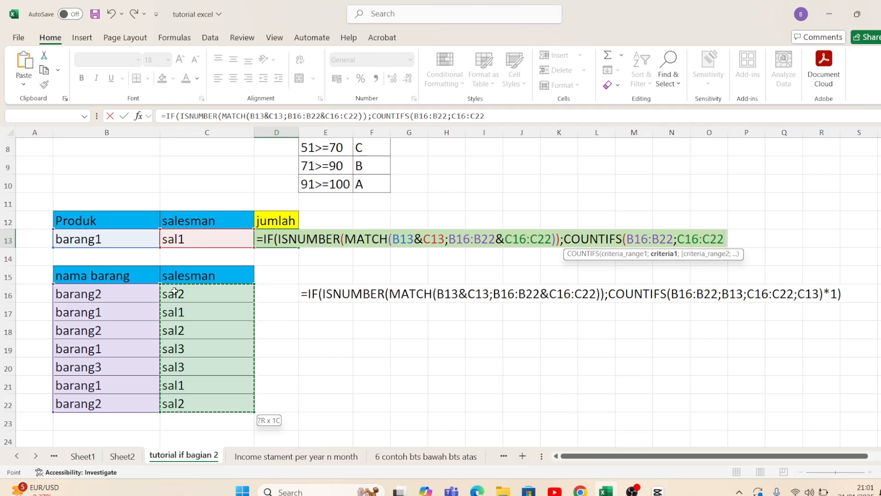
type(")")
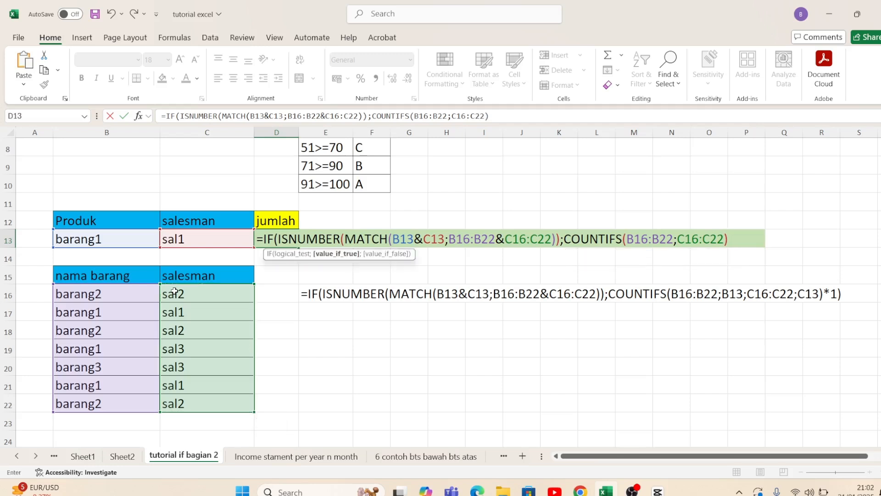
- Preview the result of the COUNTIFS part of the D13 formula
left_click(577, 240)
key("Left")
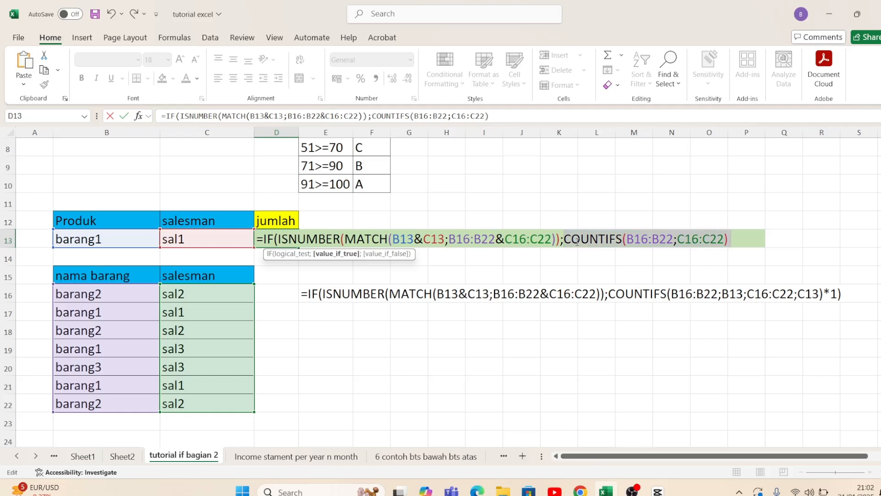
key("shift+End")
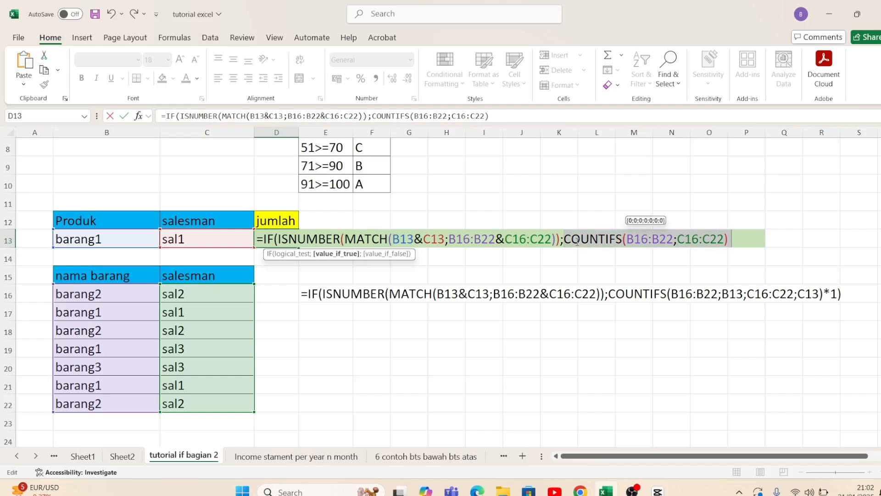
- Insert B13 as the first COUNTIFS criterion between B16:B22 and C16:C22 in the D13 formula
key("Left")
key("Left")
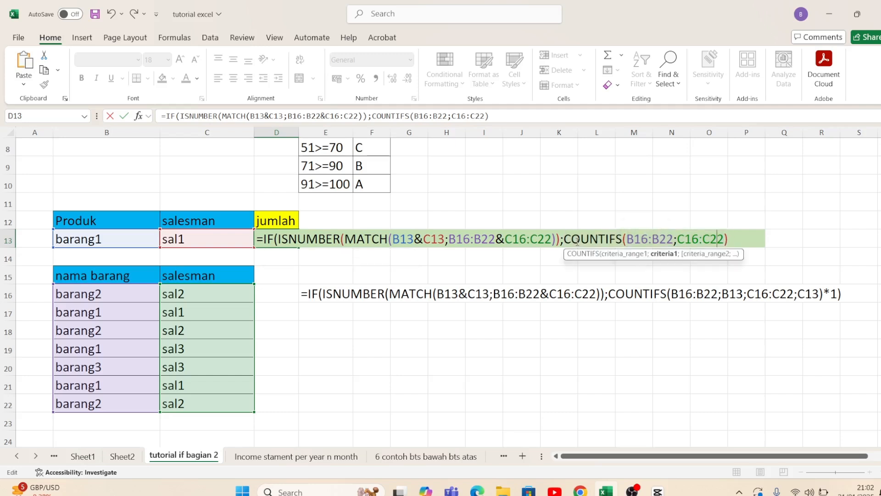
key("Left")
key("Left")
key("Left")
key("Left")
key("Left")
key("Left")
key("Left")
key("Left")
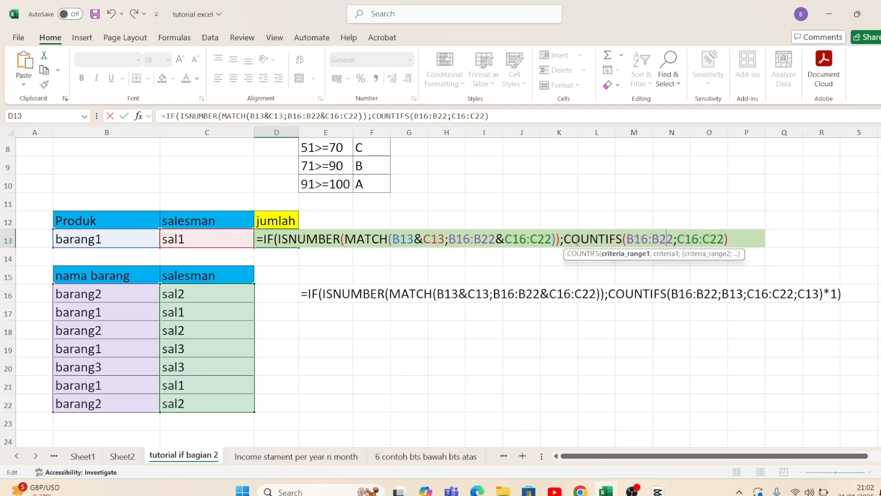
key("Right")
key("Right")
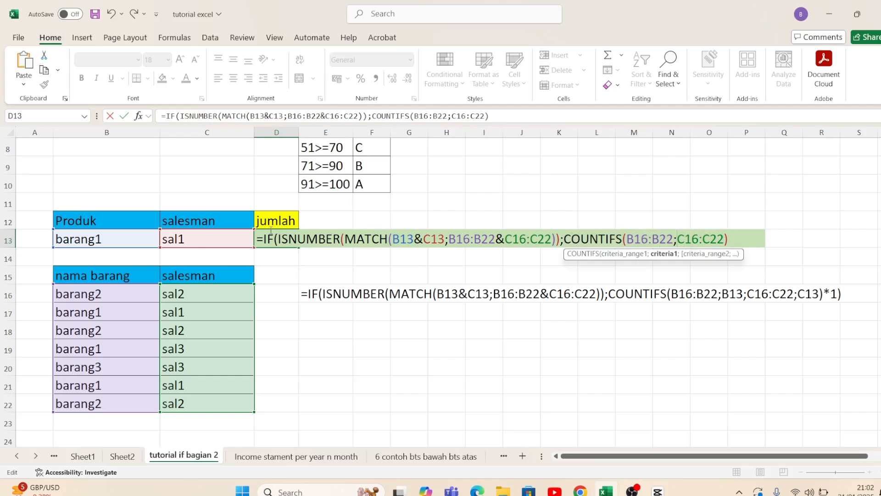
left_click(130, 240)
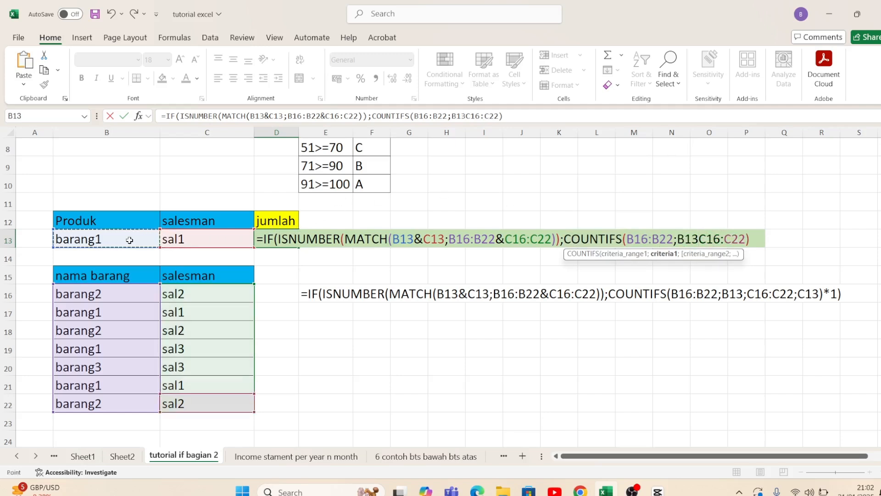
type(";")
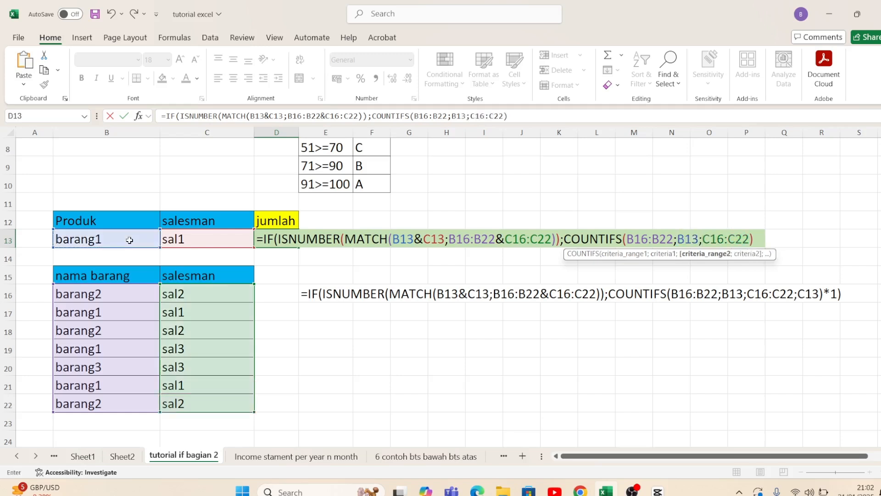
- Add C13 as the second COUNTIFS criterion after C16:C22 and close the function
left_click(759, 238)
key("BackSpace")
type(";")
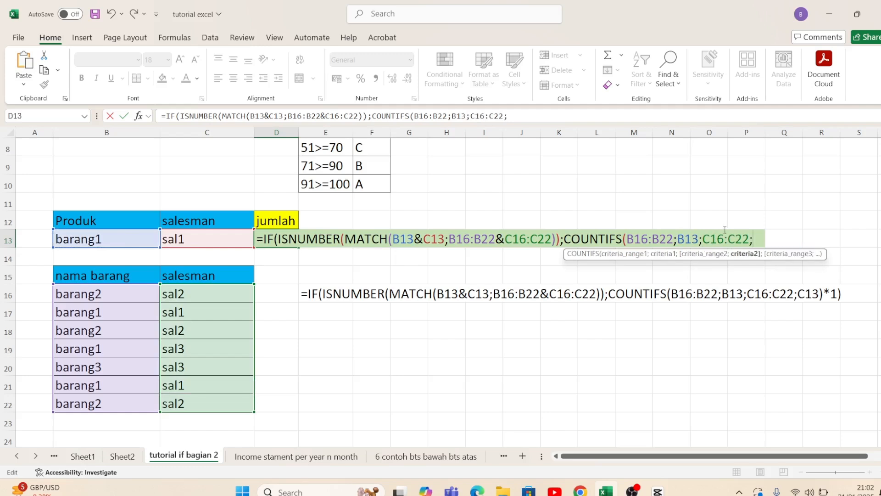
left_click(180, 239)
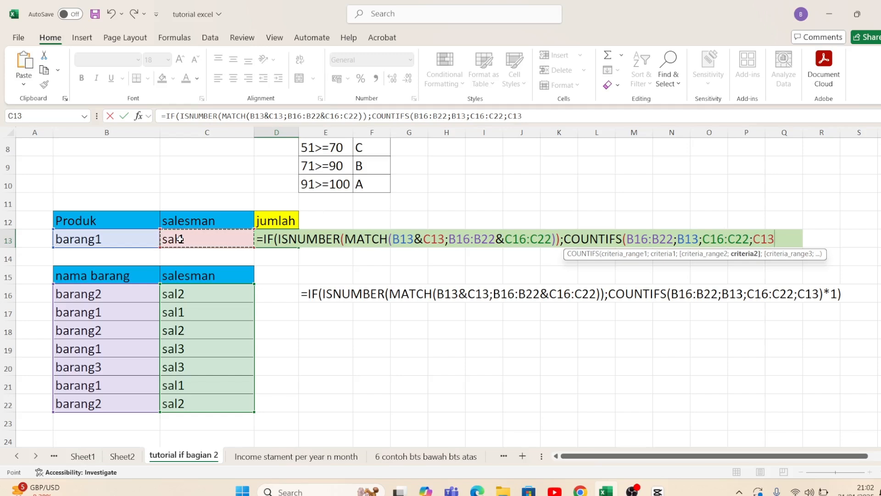
type(")")
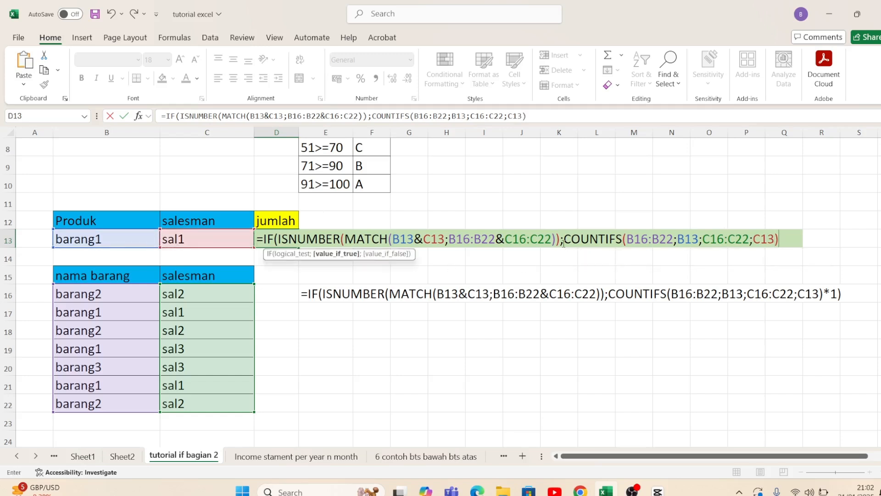
- Evaluate the completed COUNTIFS part of the D13 formula on its own, and restore the formula text
left_click(563, 244)
key("shift+End")
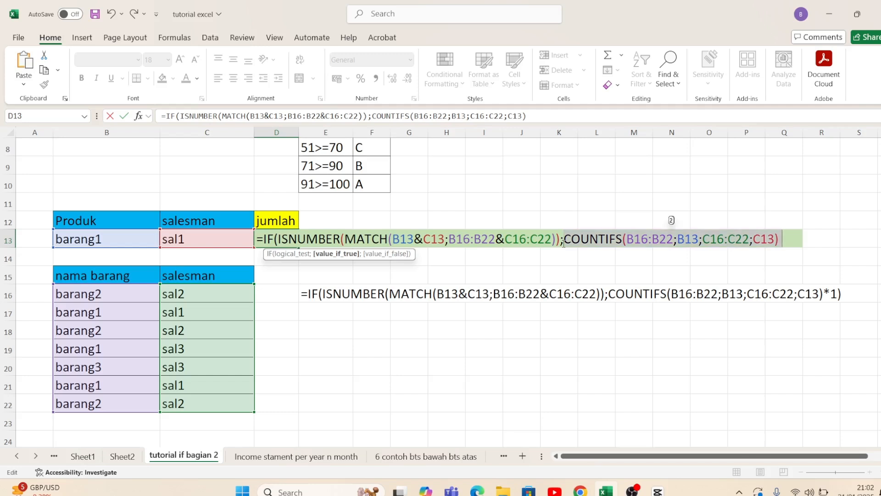
type("2")
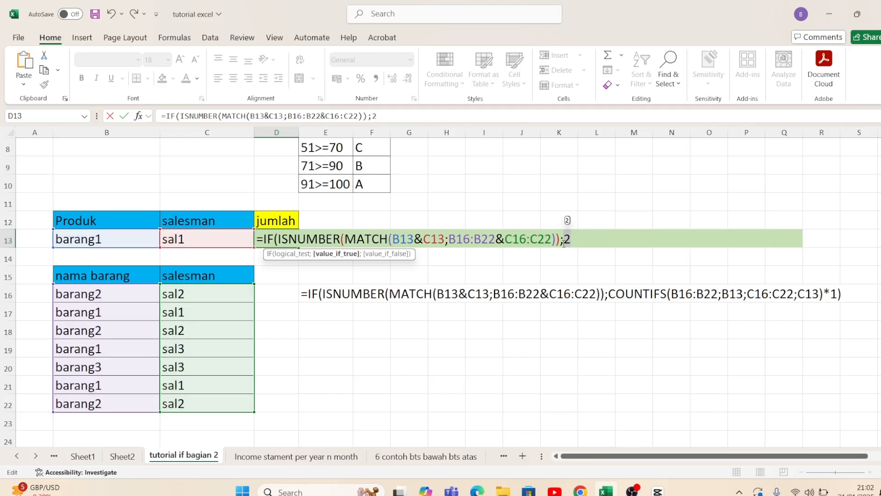
key("ctrl+z")
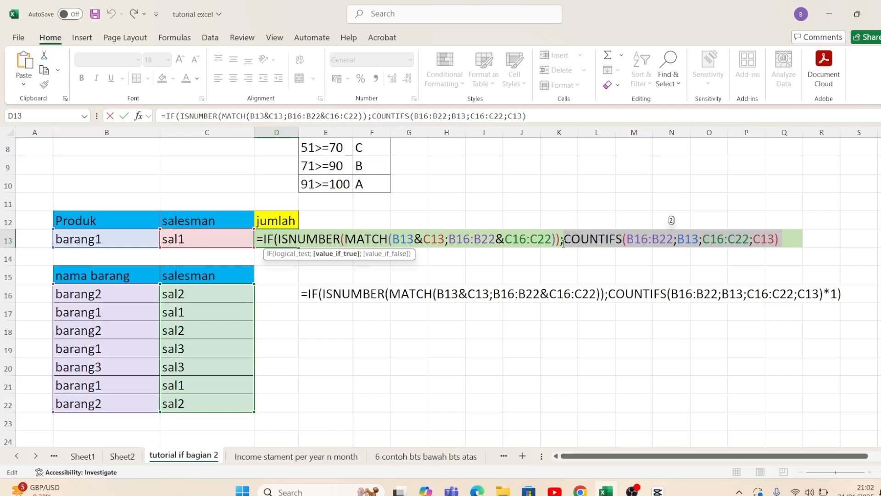
- Close the IF function in D13 and enter the formula as an array formula
key("Right")
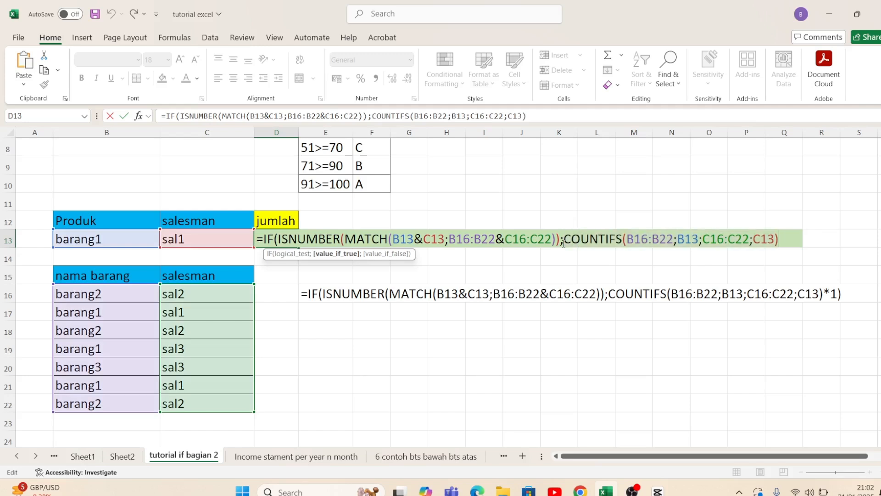
type(")")
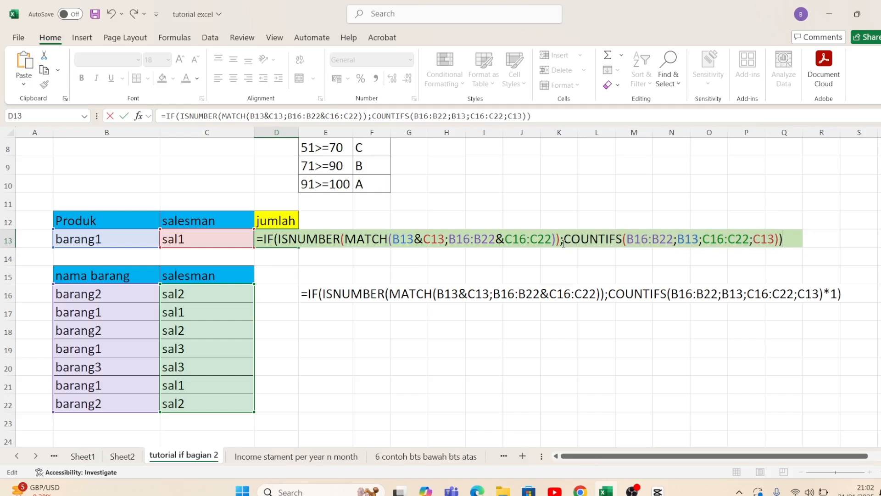
key("ctrl+shift+Return")
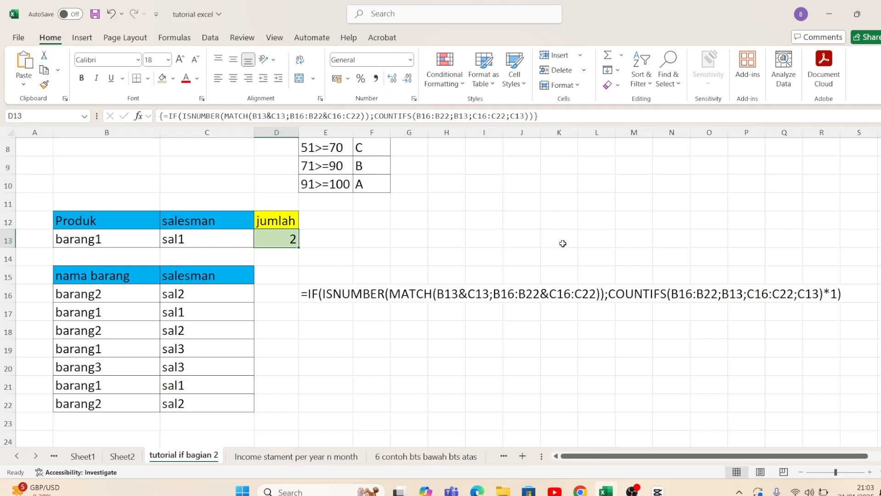
- Test the D13 count with product barang2 in B13 and salesman sal2 in C13
key("Left")
key("Left")
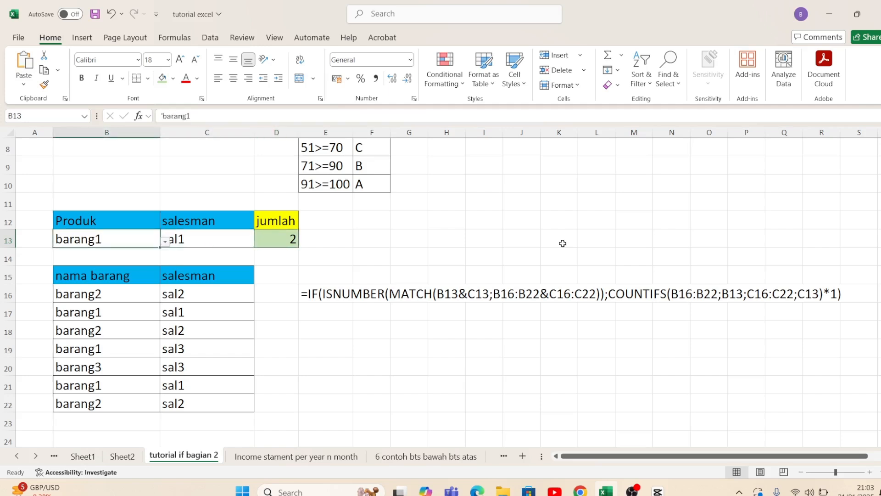
left_click(165, 241)
left_click(124, 264)
left_click(205, 238)
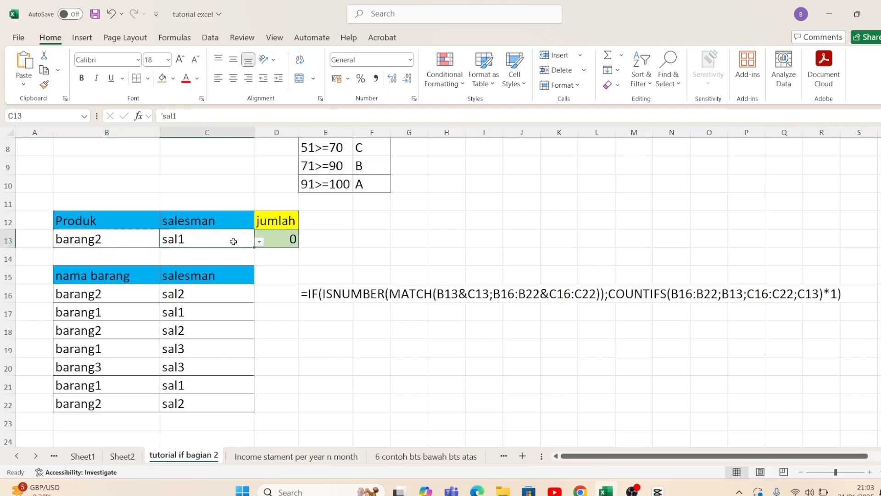
left_click(260, 241)
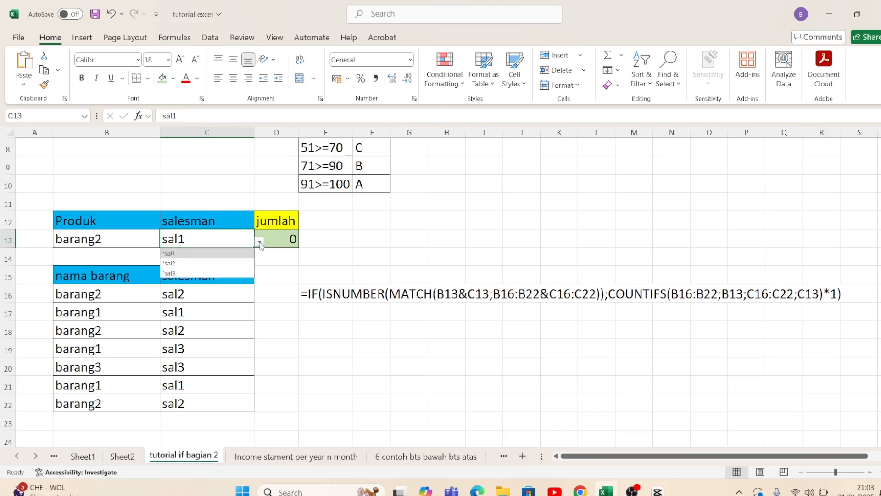
left_click(224, 262)
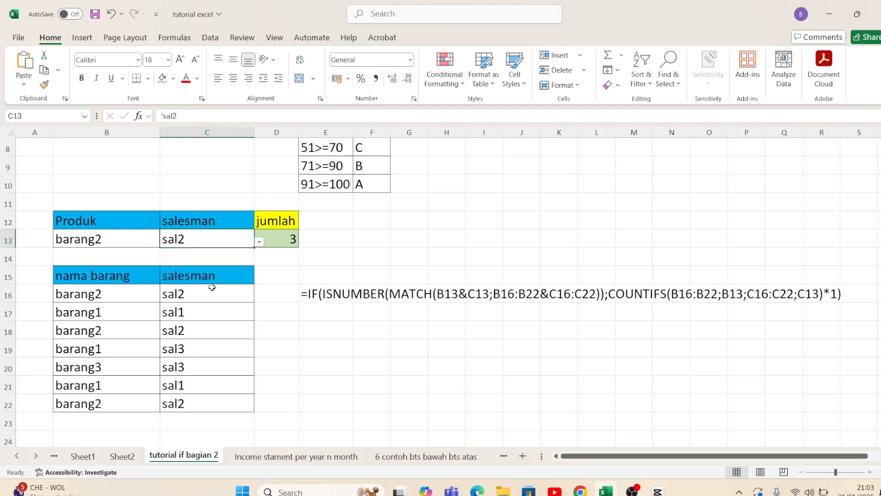
- Examine the rows of the nama barang and salesman table for the barang2 and sal2 combination
left_click(205, 316)
left_click(205, 295)
key("Left")
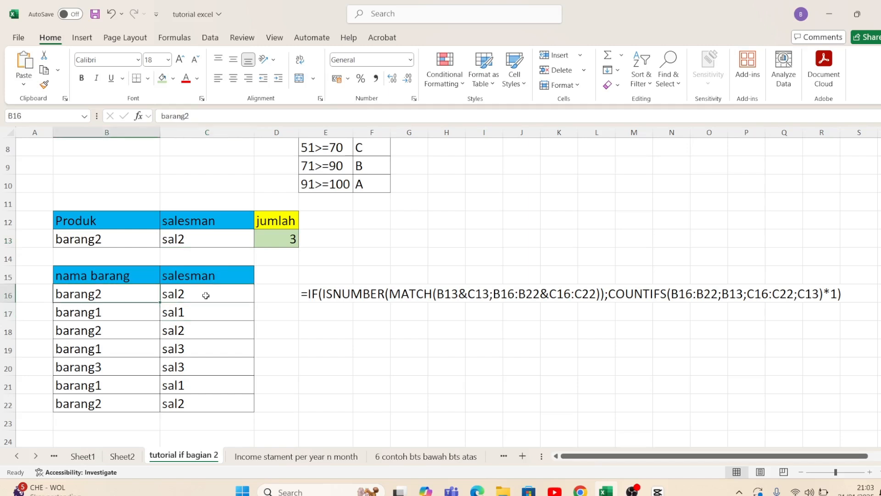
key("Right")
key("Down")
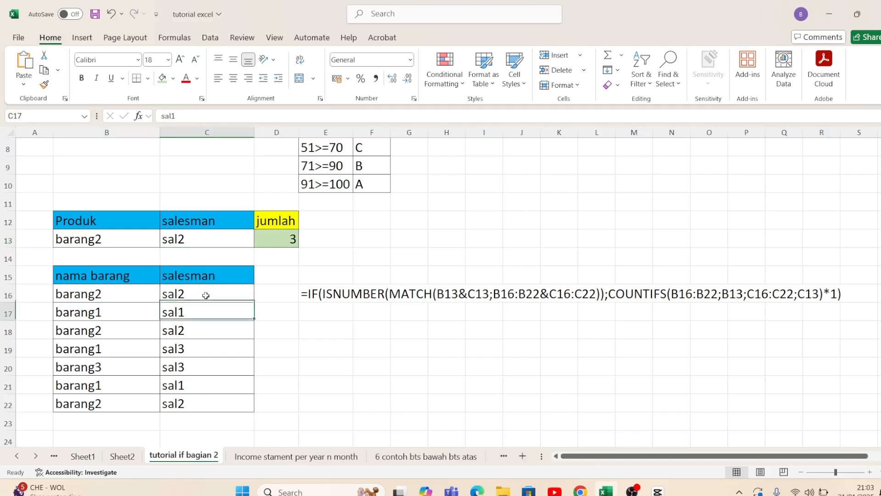
key("Down")
key("Left")
key("Right")
key("Down")
key("Down")
key("Down")
key("Left")
key("Left")
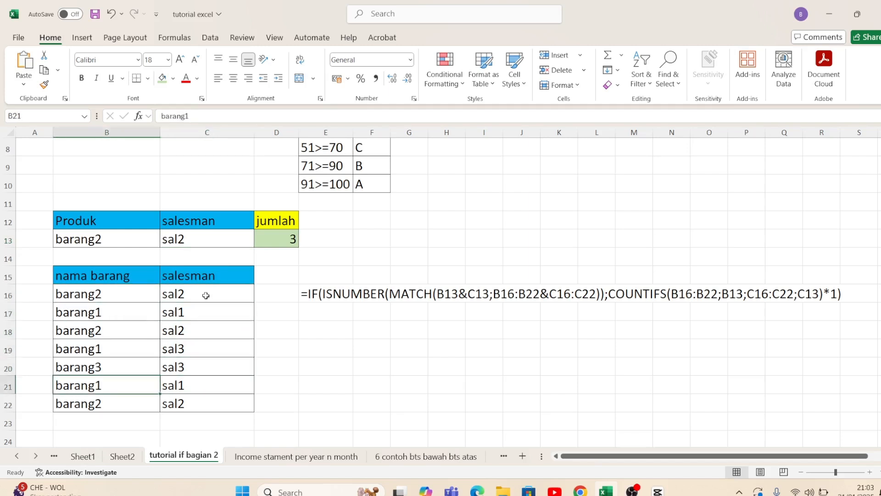
key("Down")
key("Right")
key("Right")
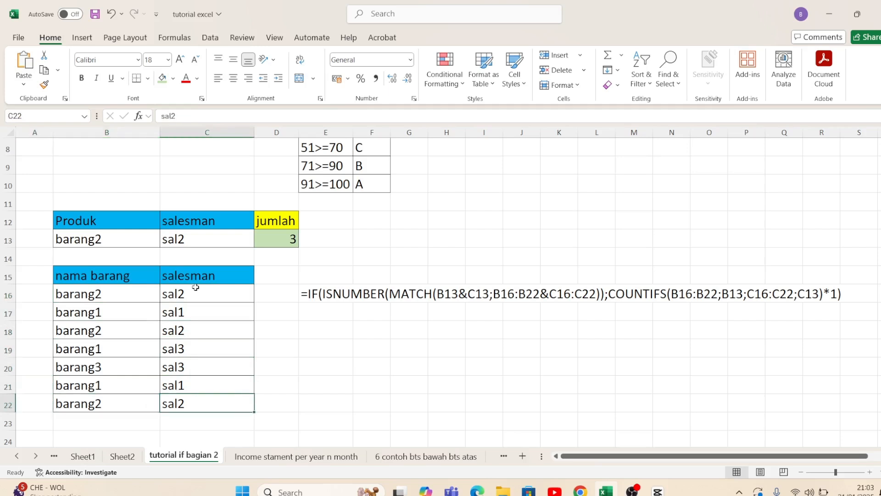
- Test the D13 count with product barang3 and salesman sal3, and check it against the matching table row
left_click(91, 242)
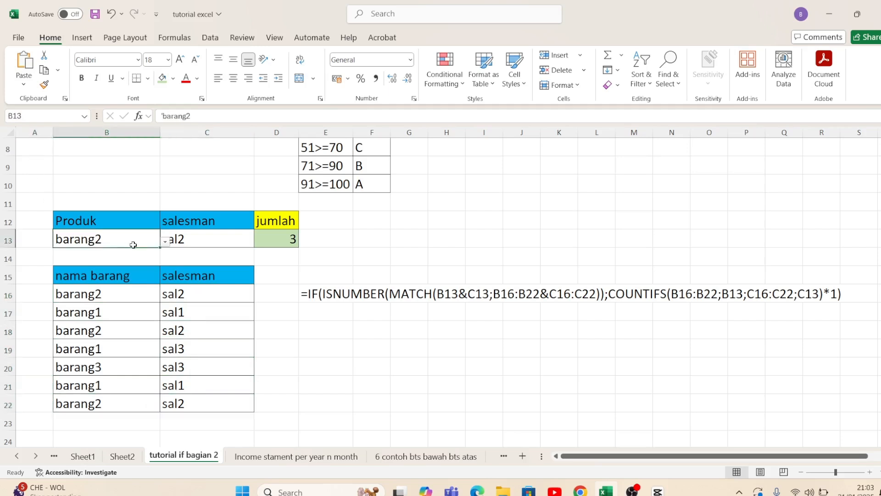
left_click(164, 241)
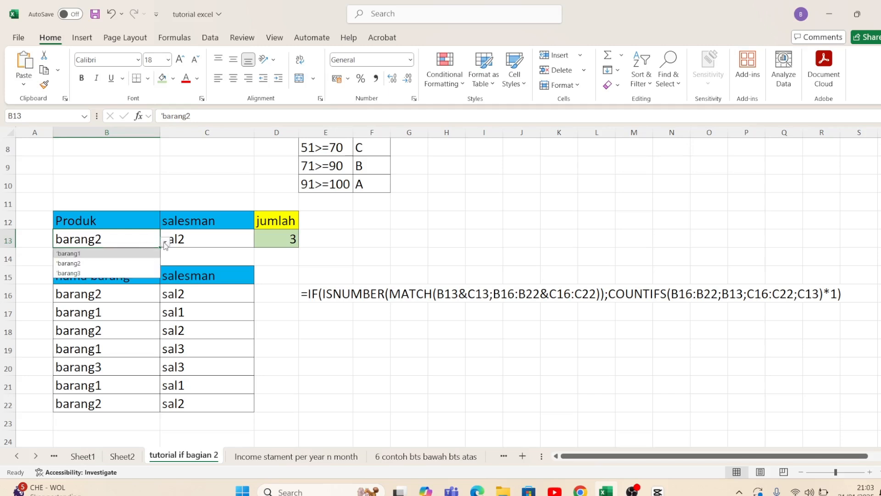
left_click(130, 273)
left_click(189, 242)
left_click(259, 241)
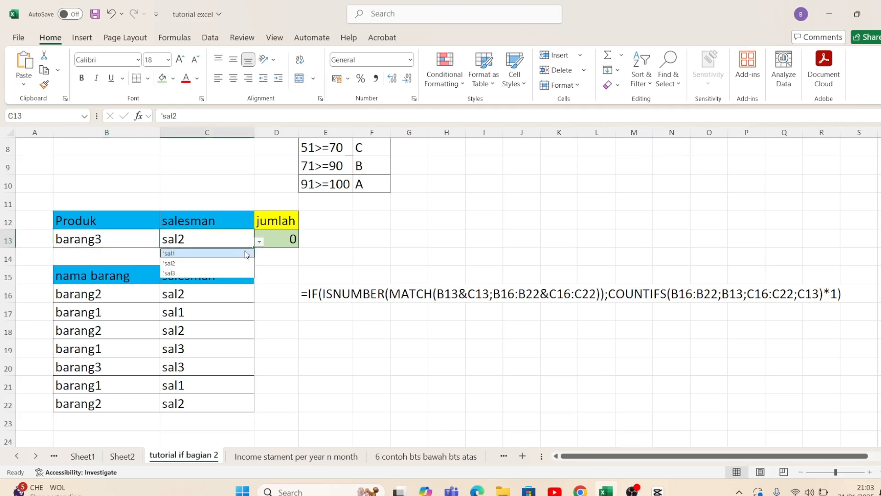
left_click(207, 271)
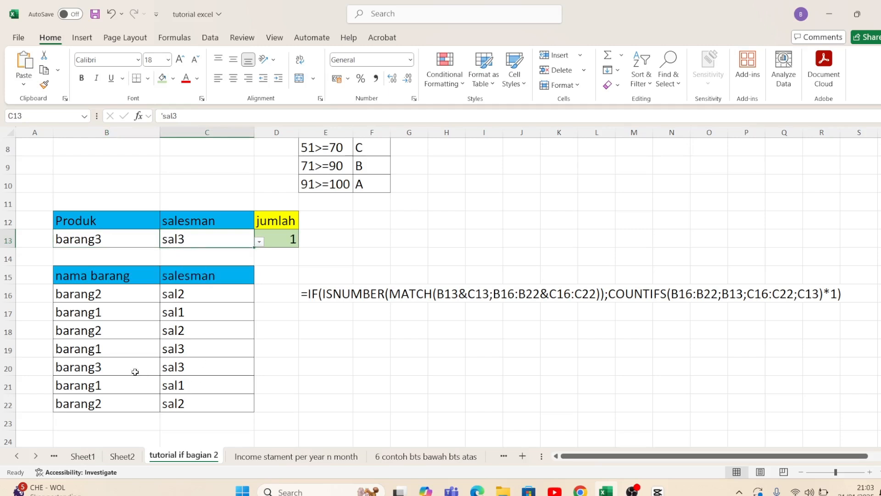
left_click_drag(126, 369, 182, 367)
left_click(200, 333)
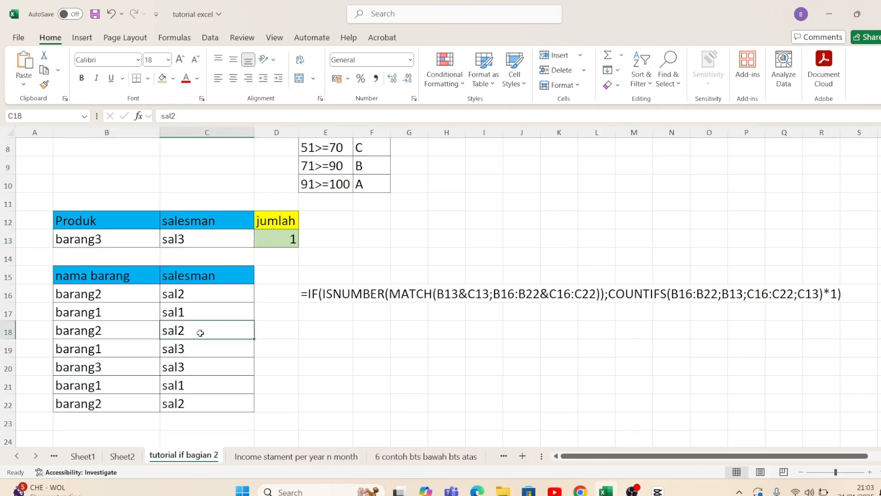
- Review the examples on the sheet and select C4 to view the credit decision formula
scroll(297, 305, "up", 3)
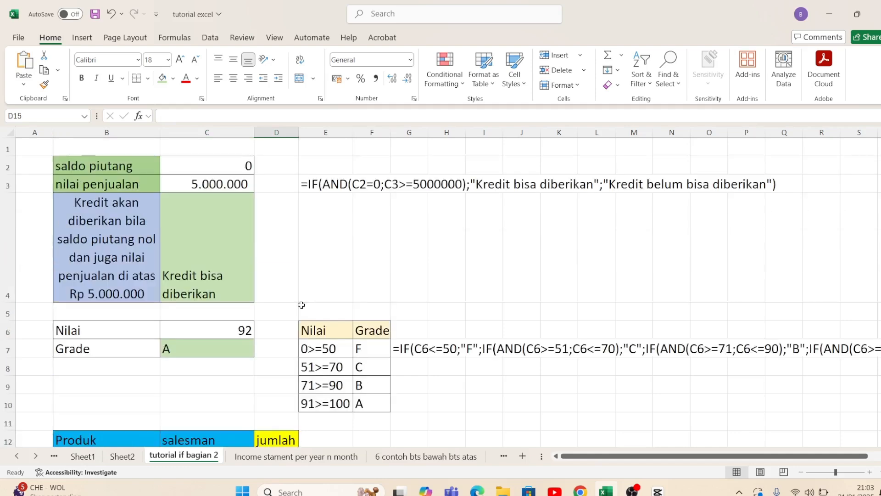
scroll(299, 305, "down", 1)
scroll(301, 304, "down", 1)
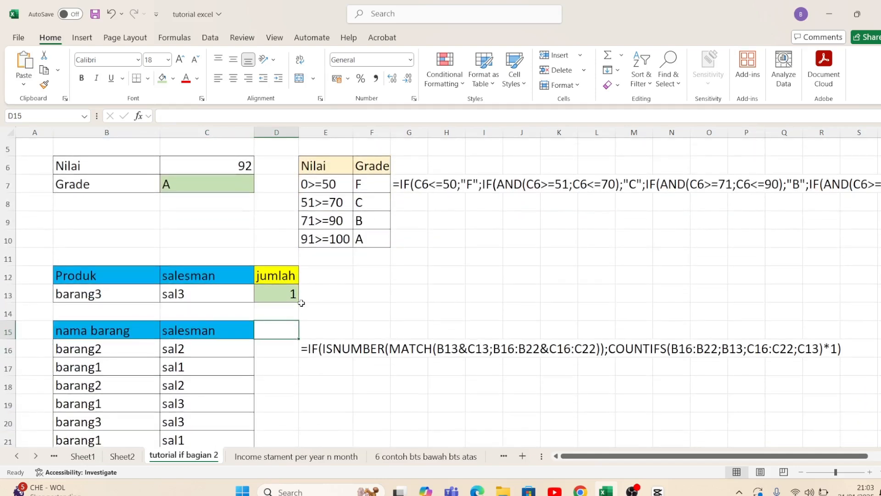
scroll(301, 302, "up", 2)
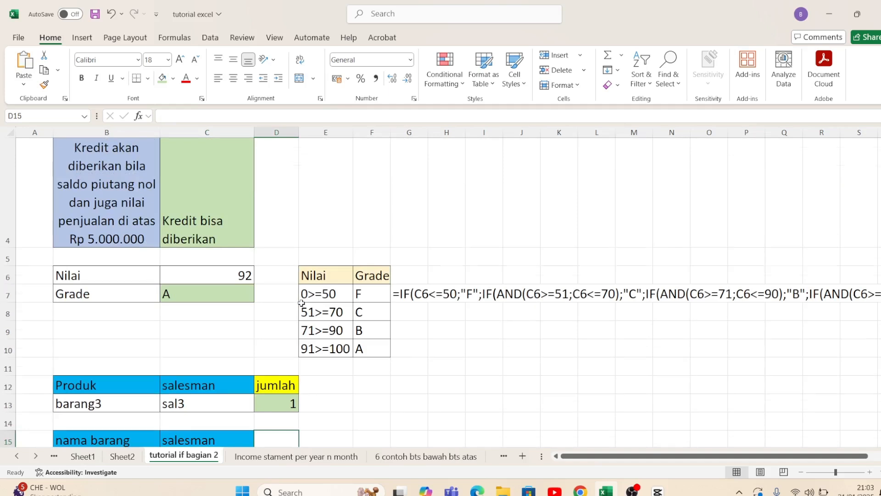
scroll(301, 303, "up", 1)
left_click(303, 248)
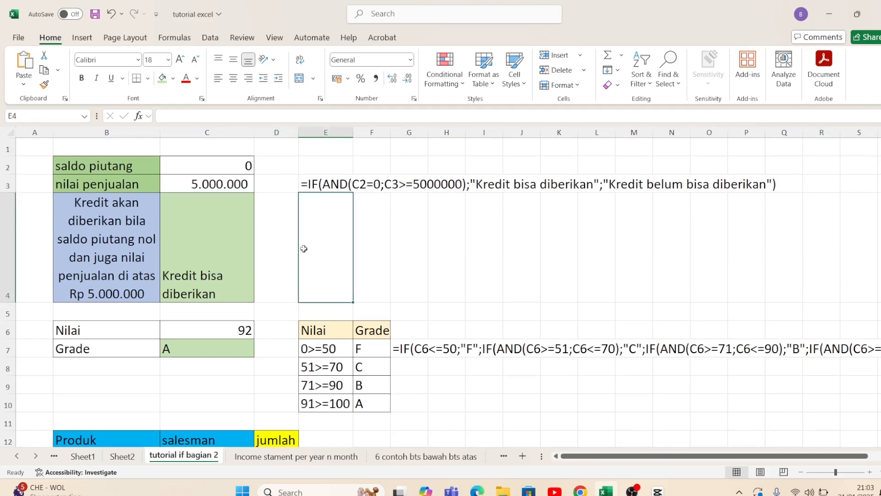
left_click(236, 239)
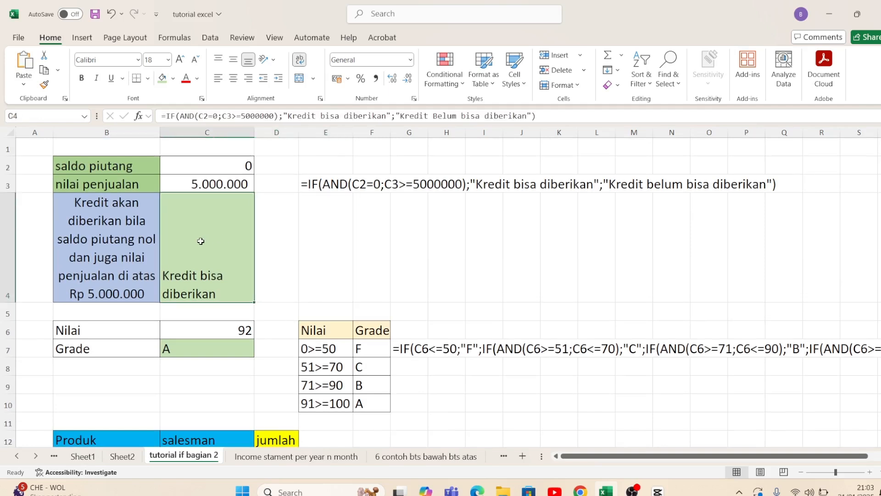